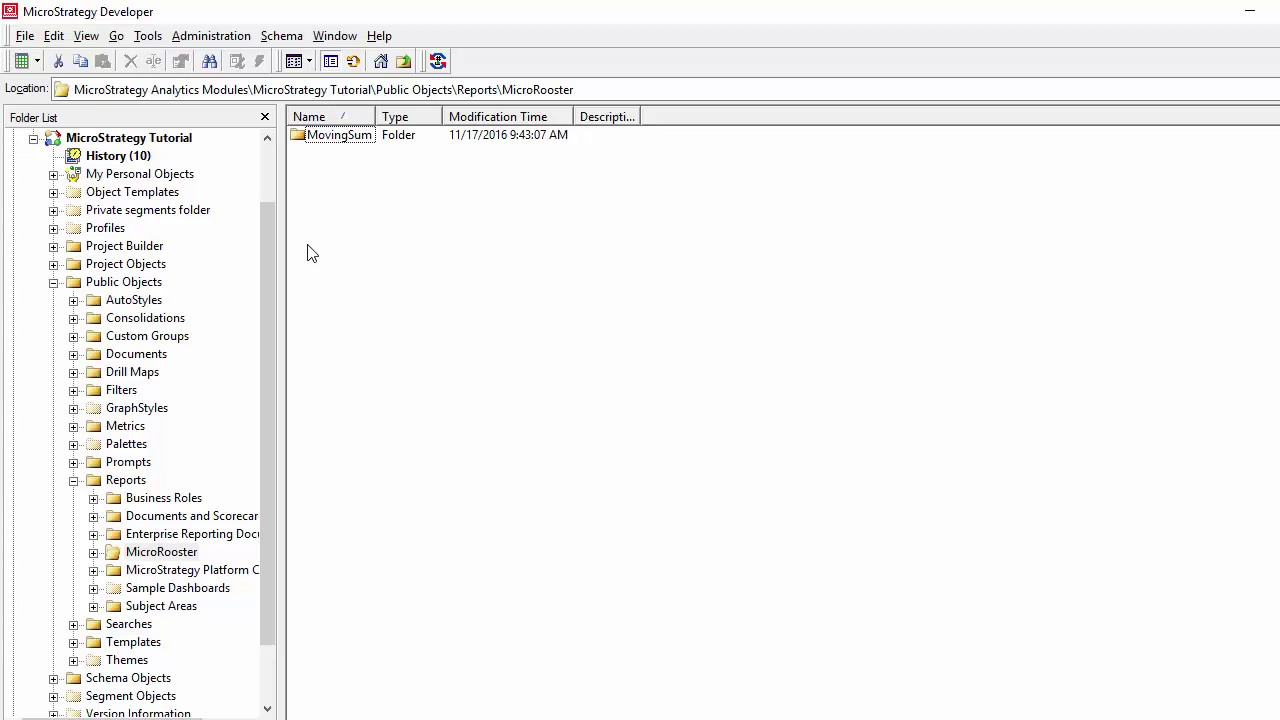
Create a new report with Month on the rows and Year in the report filter
right_click(309, 249)
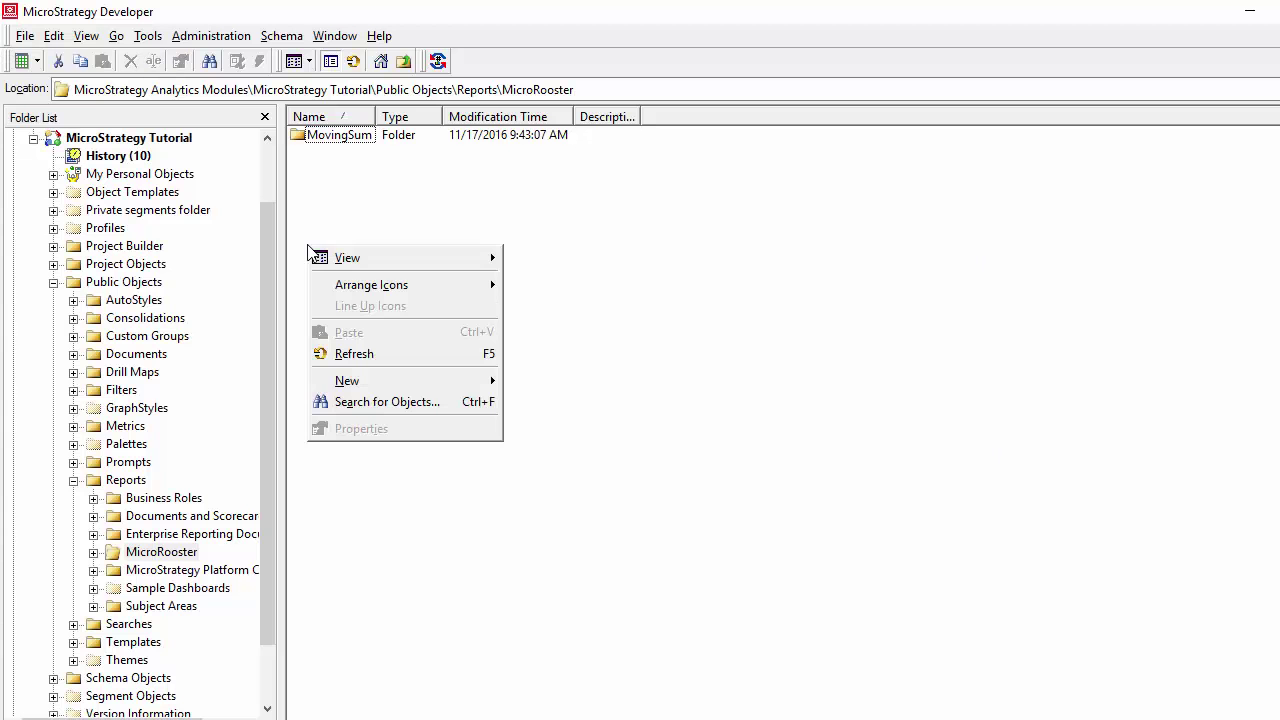
mouse_move(378, 384)
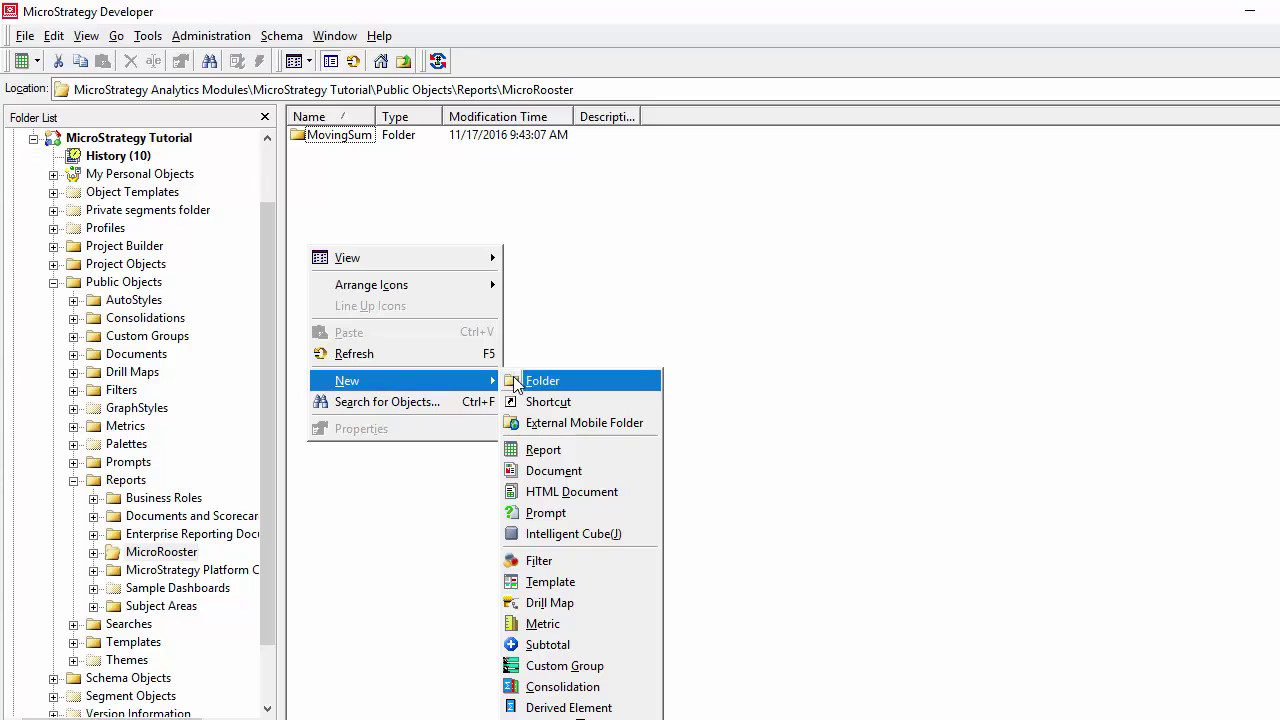
left_click(535, 451)
double_click(145, 463)
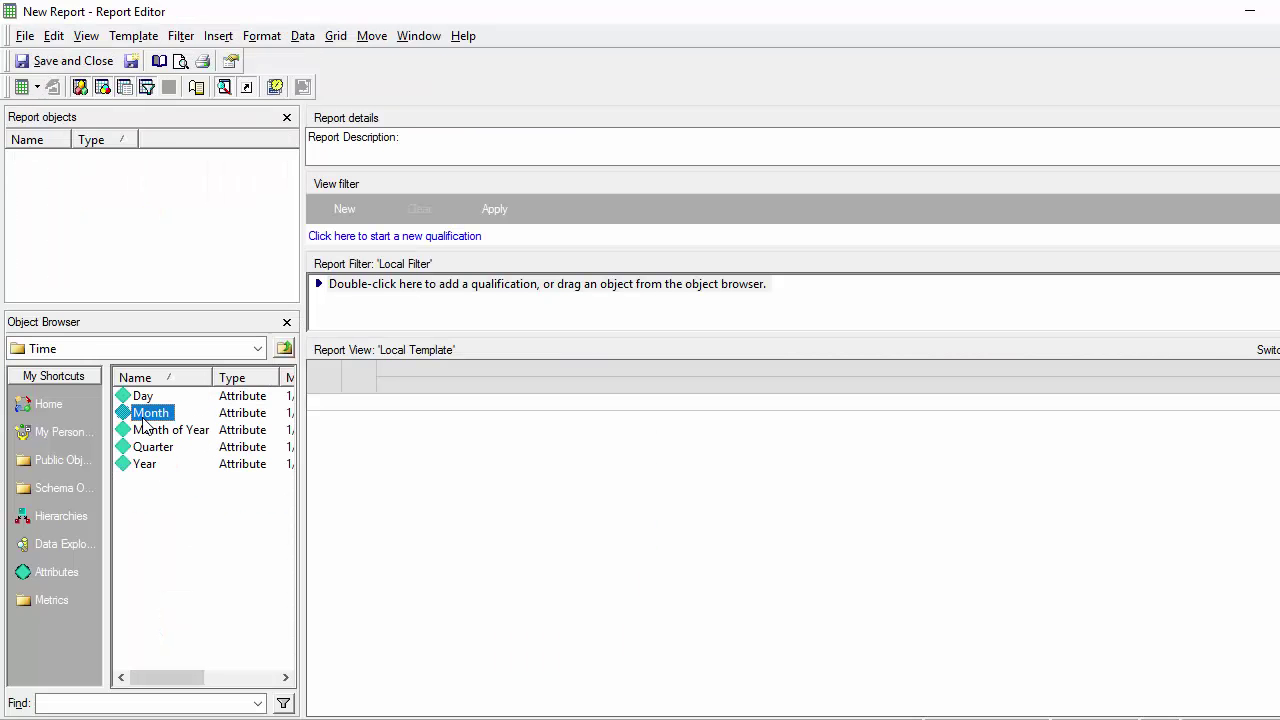
double_click(150, 413)
left_click_drag(144, 464, 343, 291)
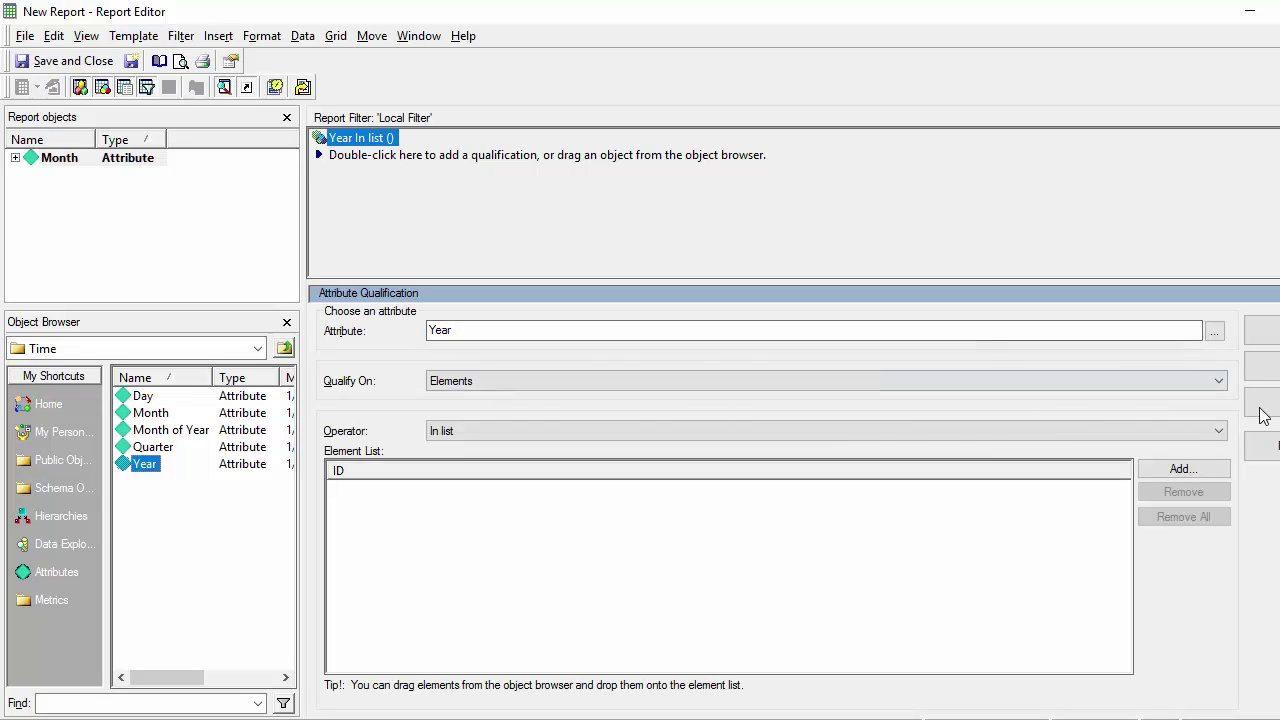
left_click(1260, 445)
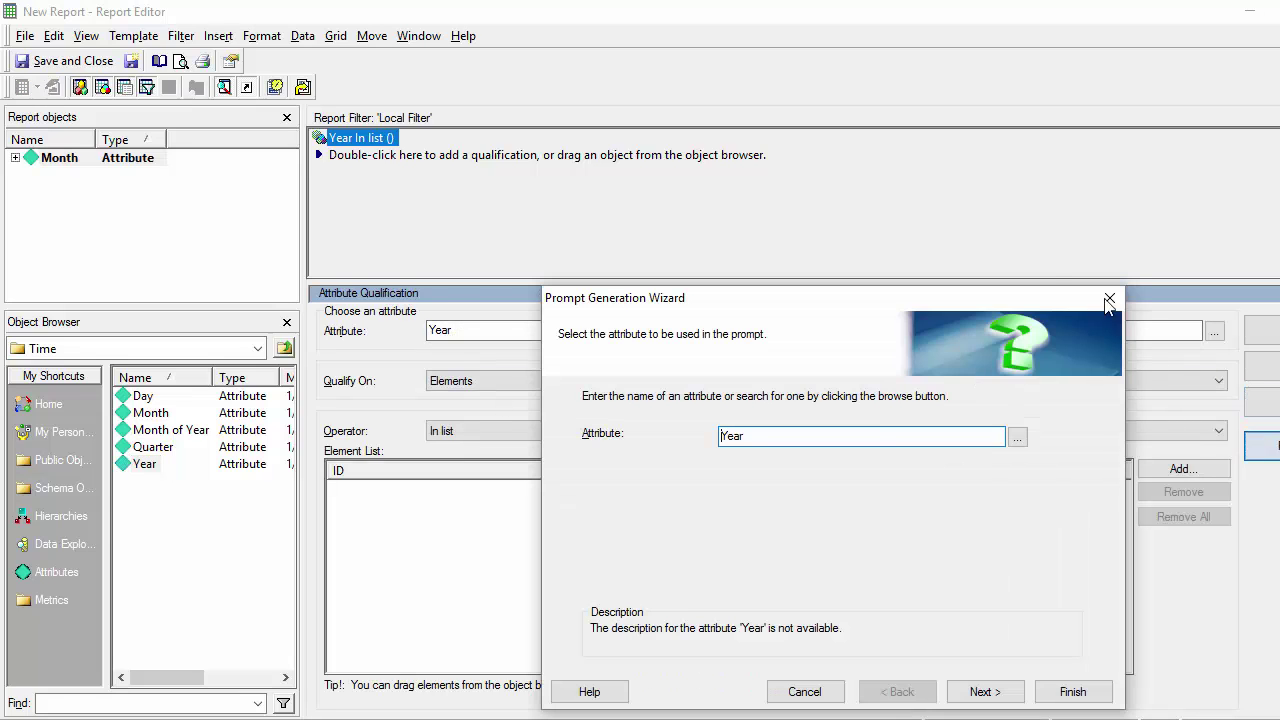
left_click(1071, 691)
Add the Revenue metric from Sales Metrics and bring up Save As
left_click(28, 468)
double_click(152, 514)
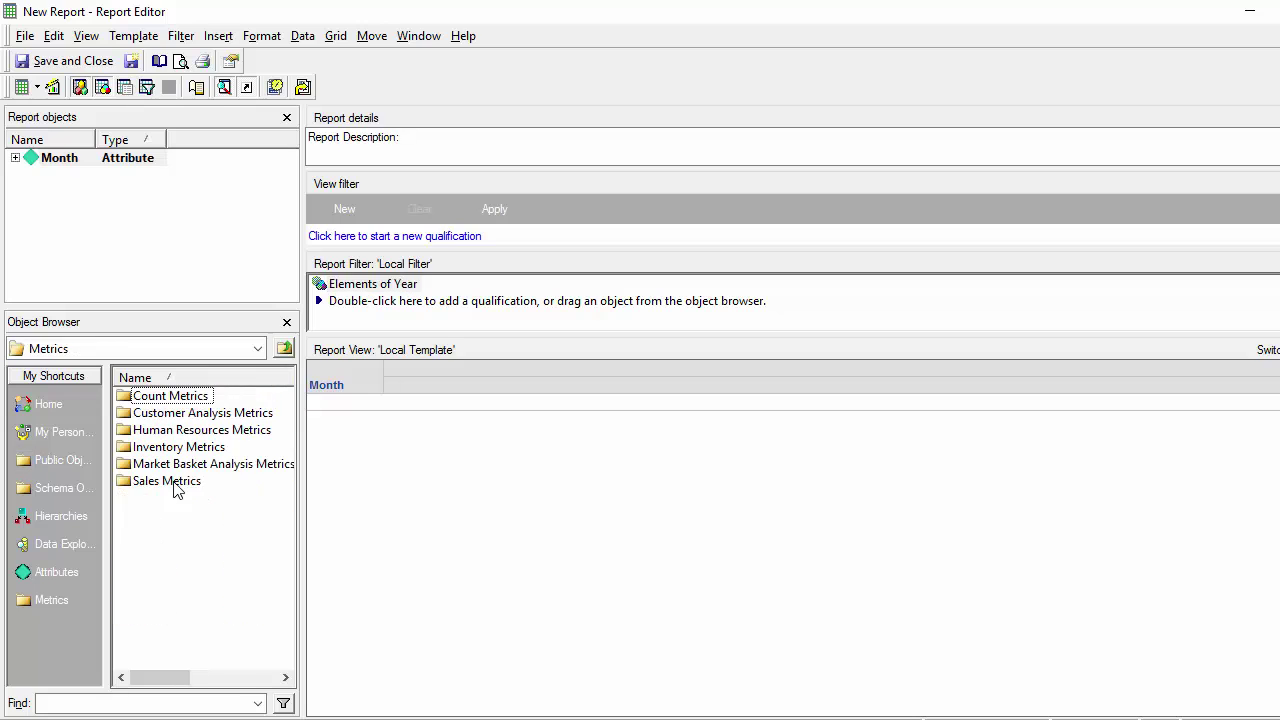
double_click(175, 484)
scroll(210, 520, "down", 3)
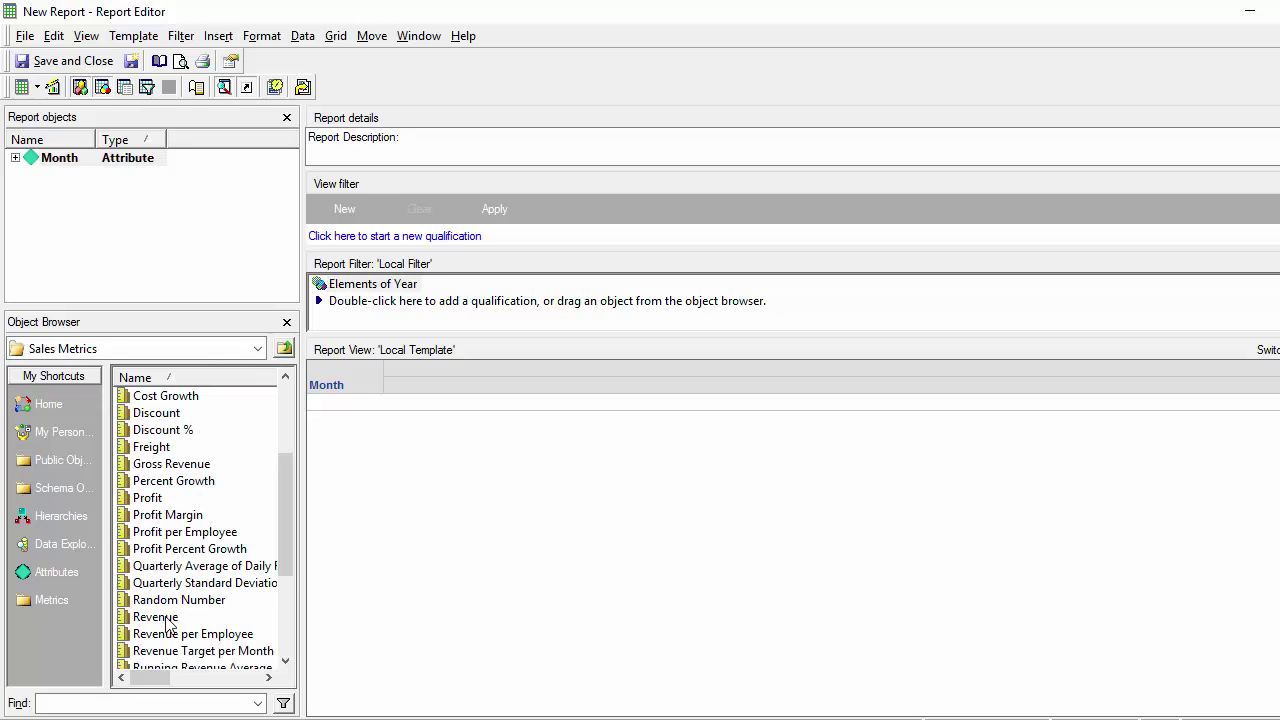
double_click(155, 617)
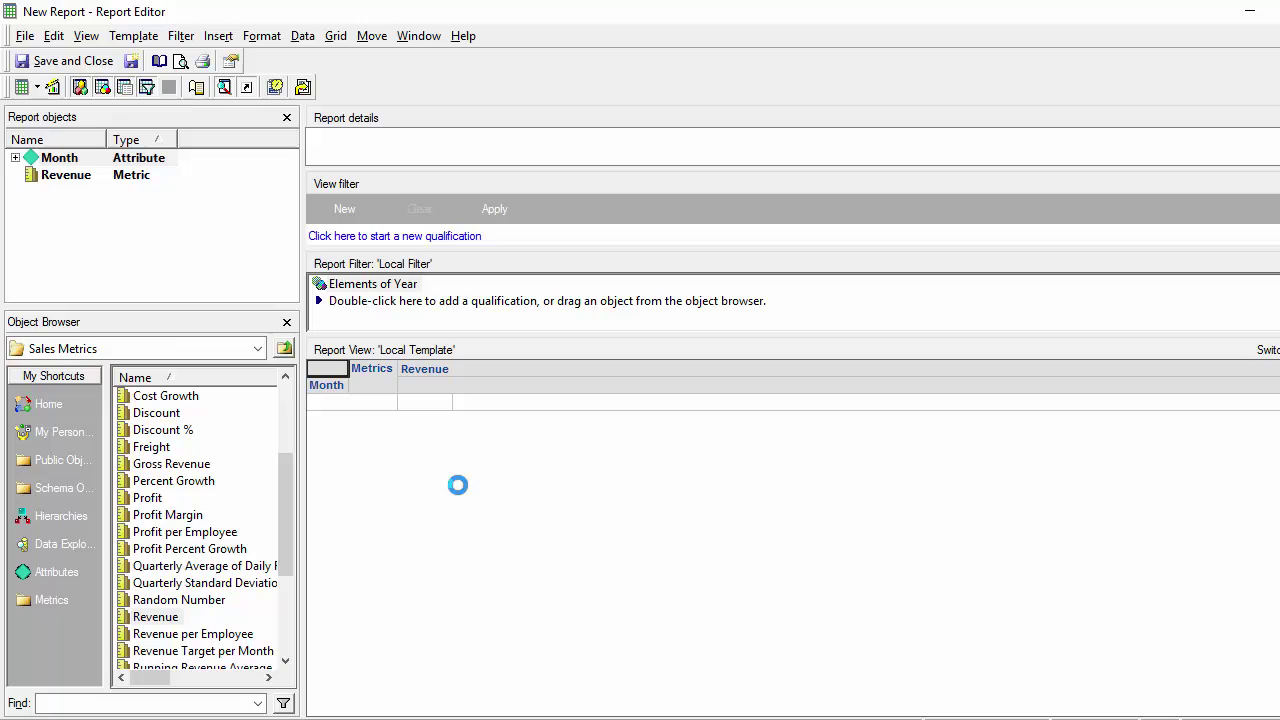
left_click(24, 35)
Save the report as 'Conditional'
left_click(50, 125)
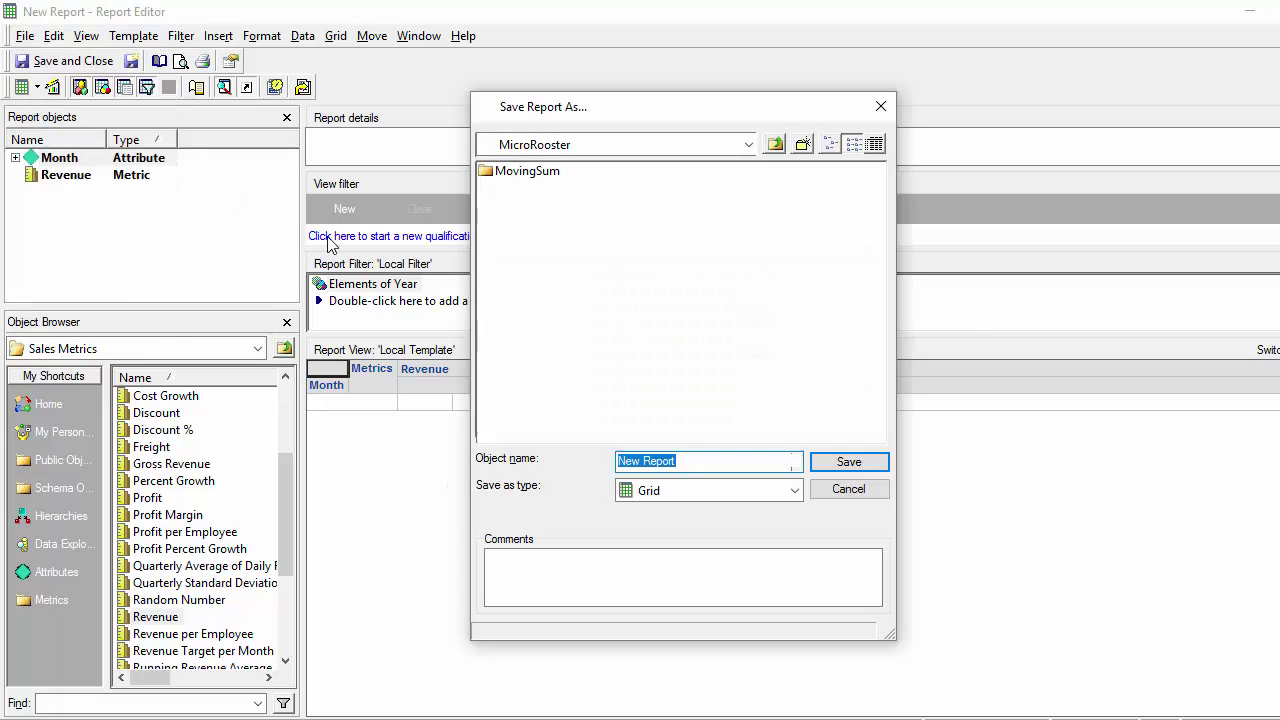
type("Conditional")
left_click(826, 459)
Add Year to the grid and move it left of Month
left_click(49, 600)
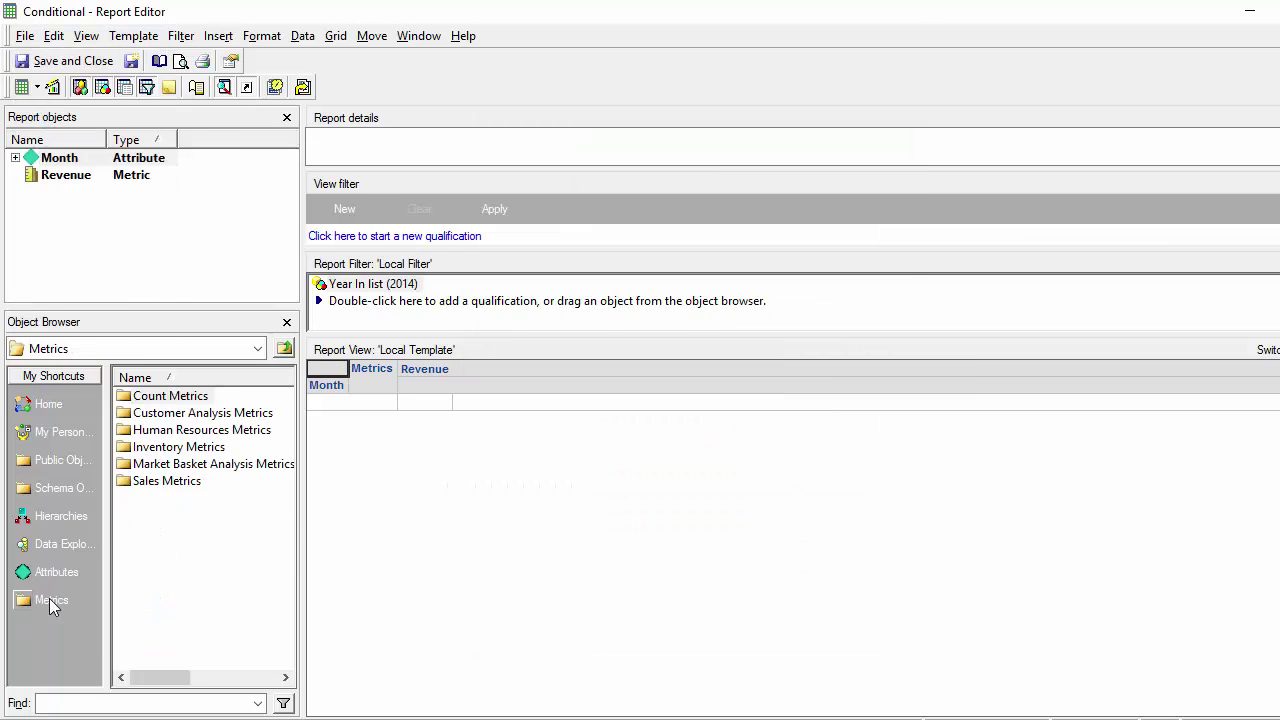
left_click(56, 572)
double_click(160, 464)
double_click(145, 464)
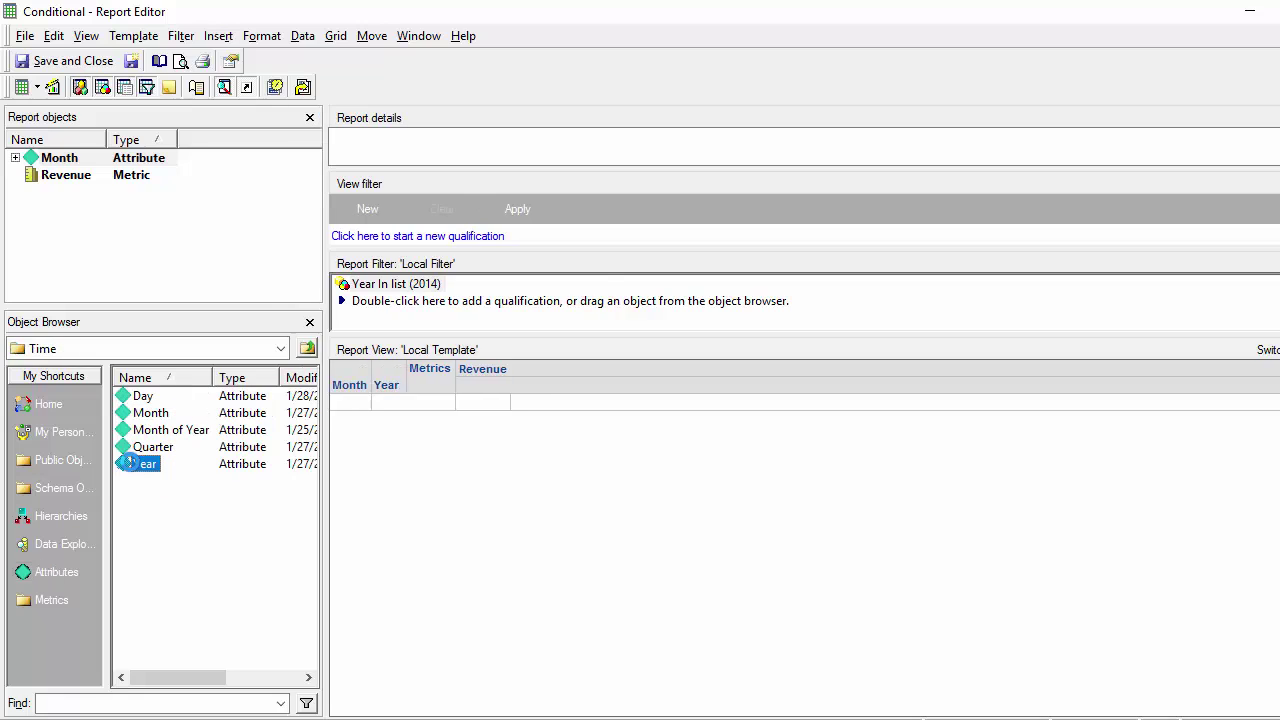
right_click(382, 386)
mouse_move(470, 439)
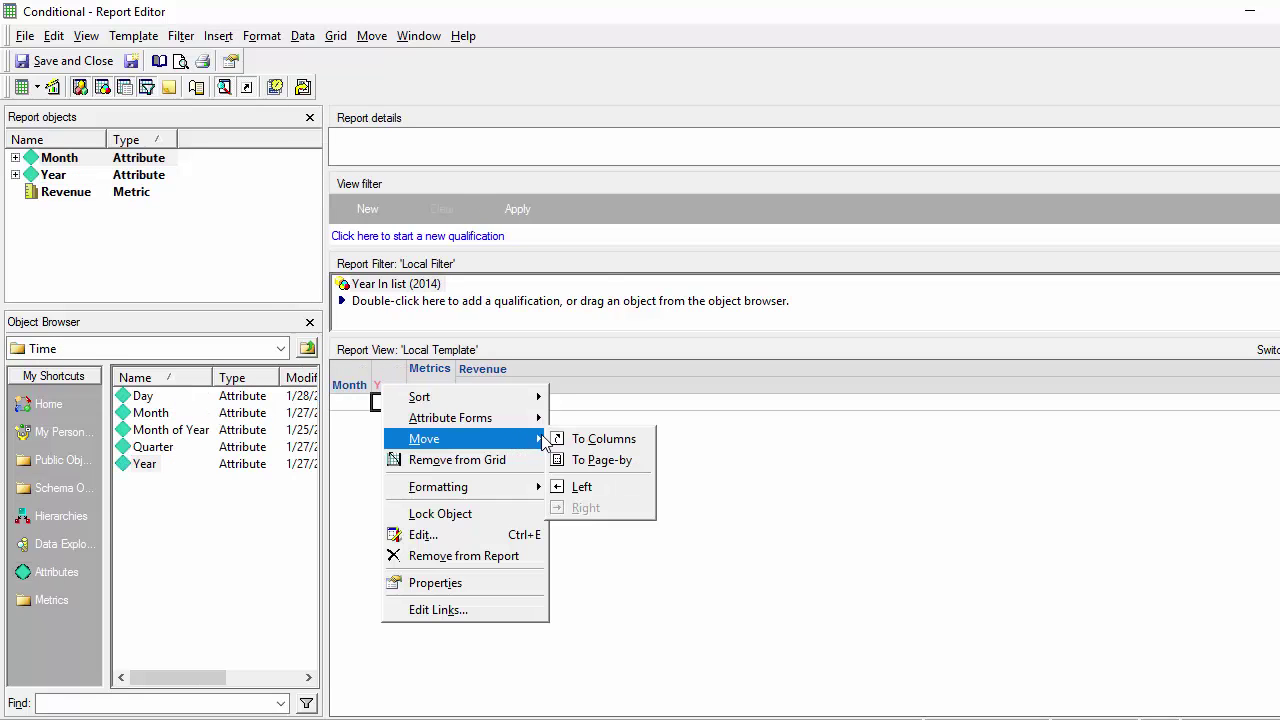
left_click(611, 486)
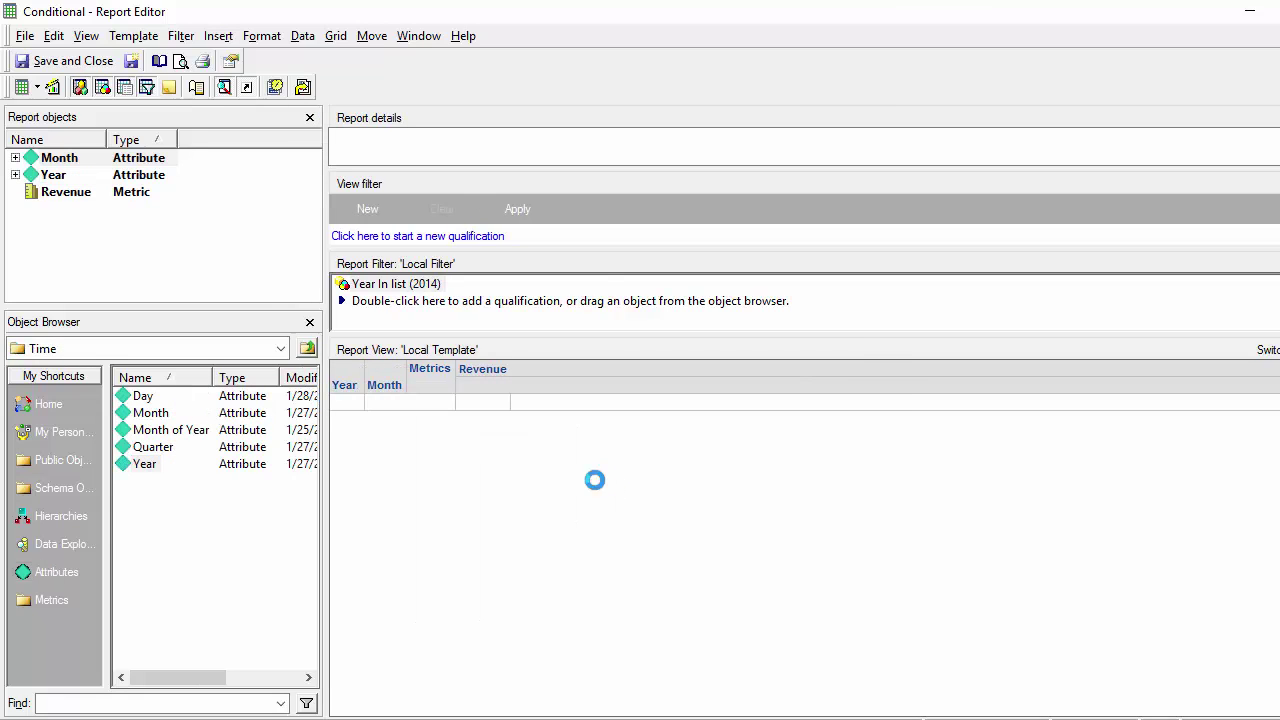
Extend the Year filter to include both 2014 and 2015
double_click(404, 287)
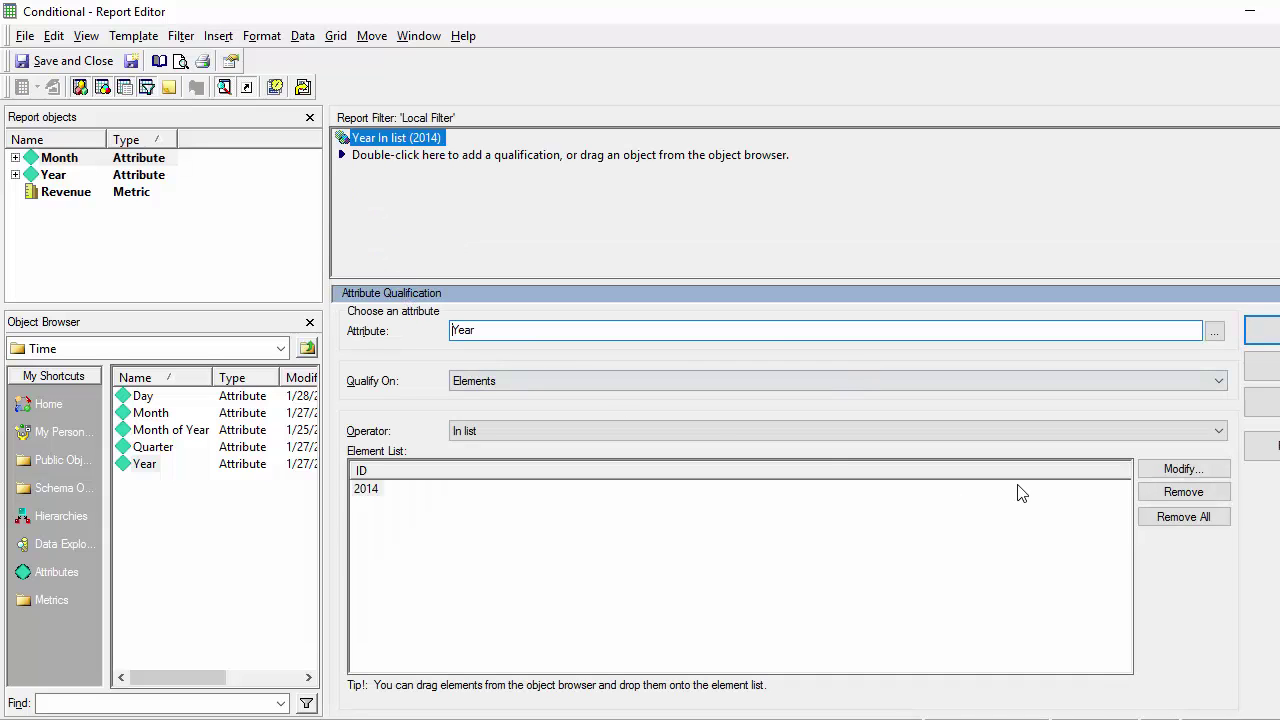
left_click(1210, 470)
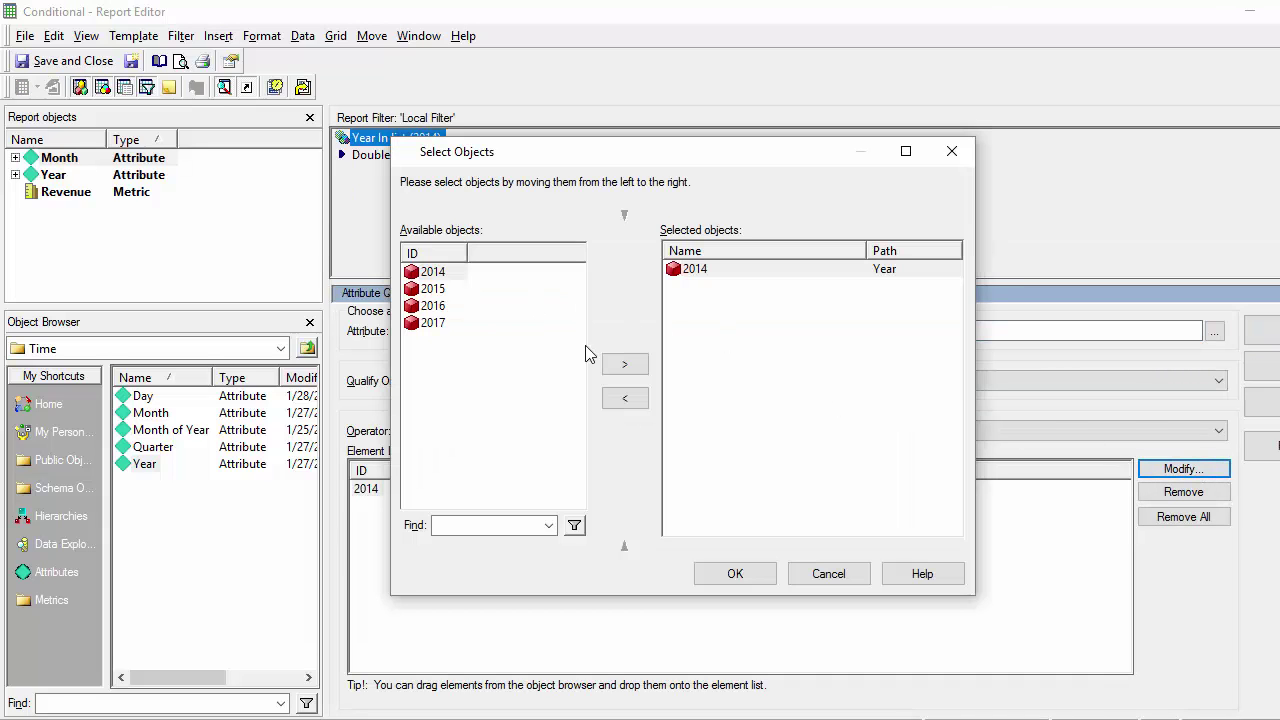
double_click(455, 290)
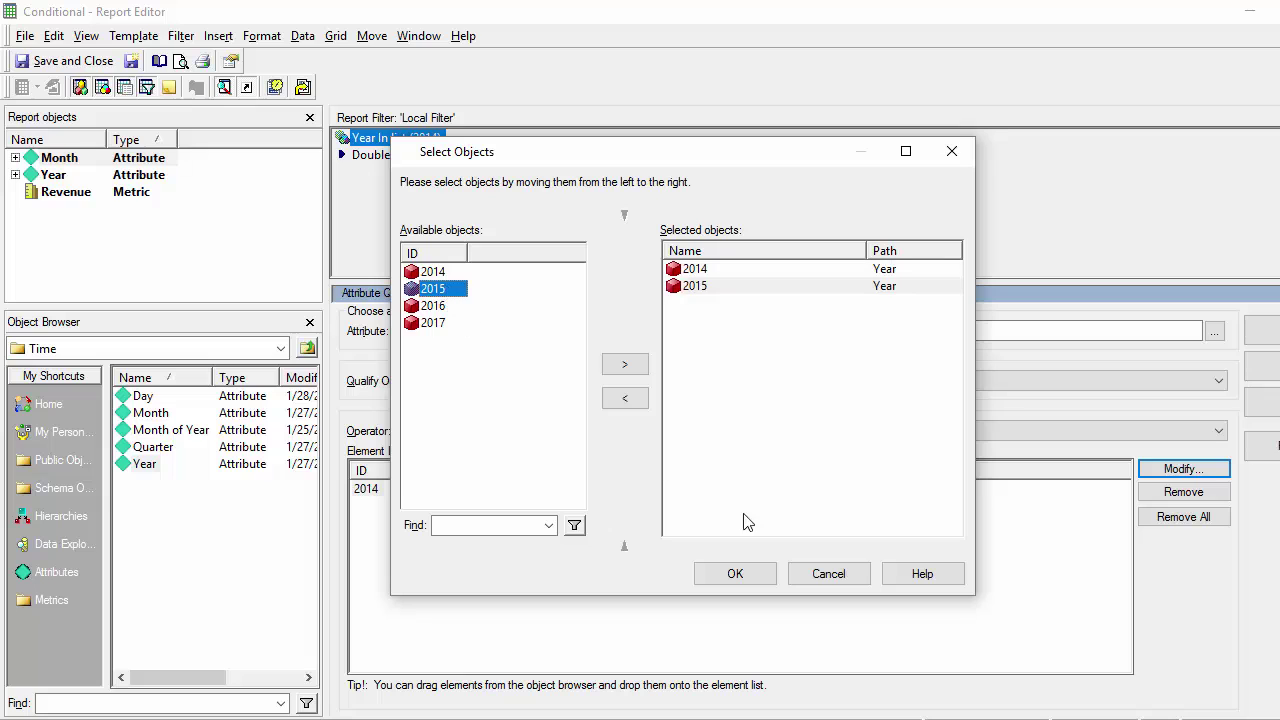
left_click(735, 573)
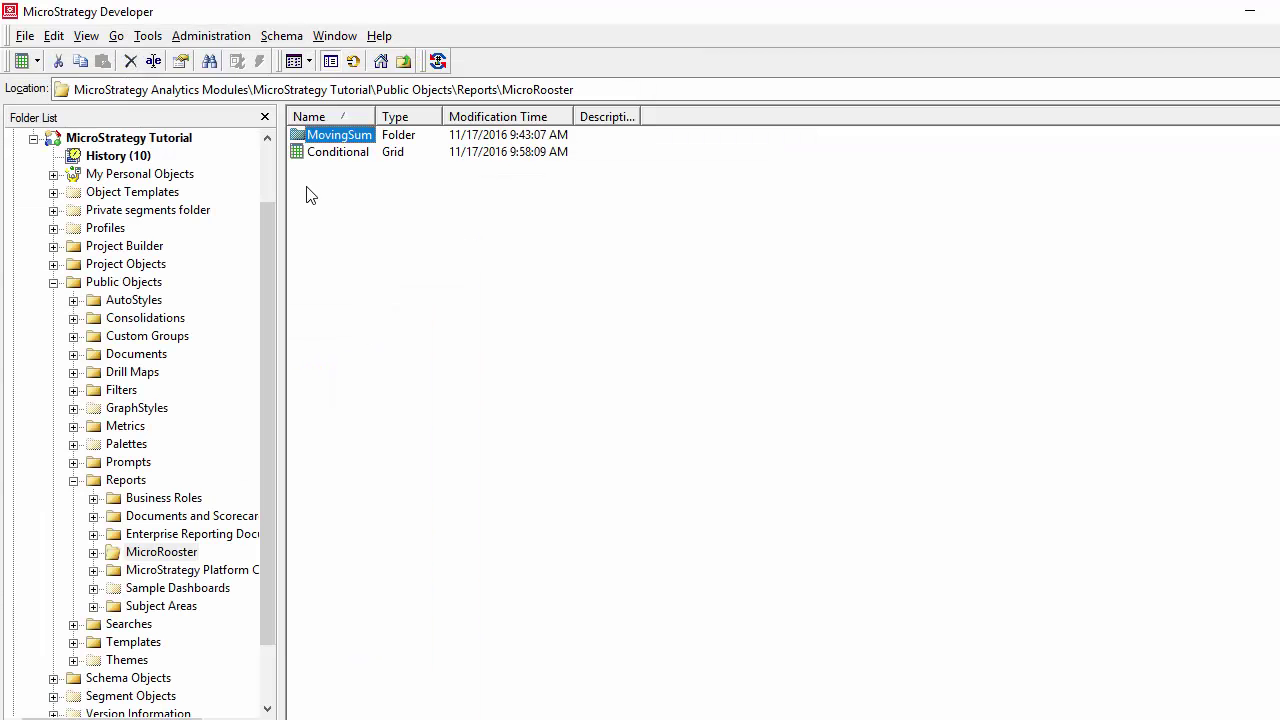
Create a document from the 01 Blank Dashboard template using the Conditional report as dataset
right_click(308, 188)
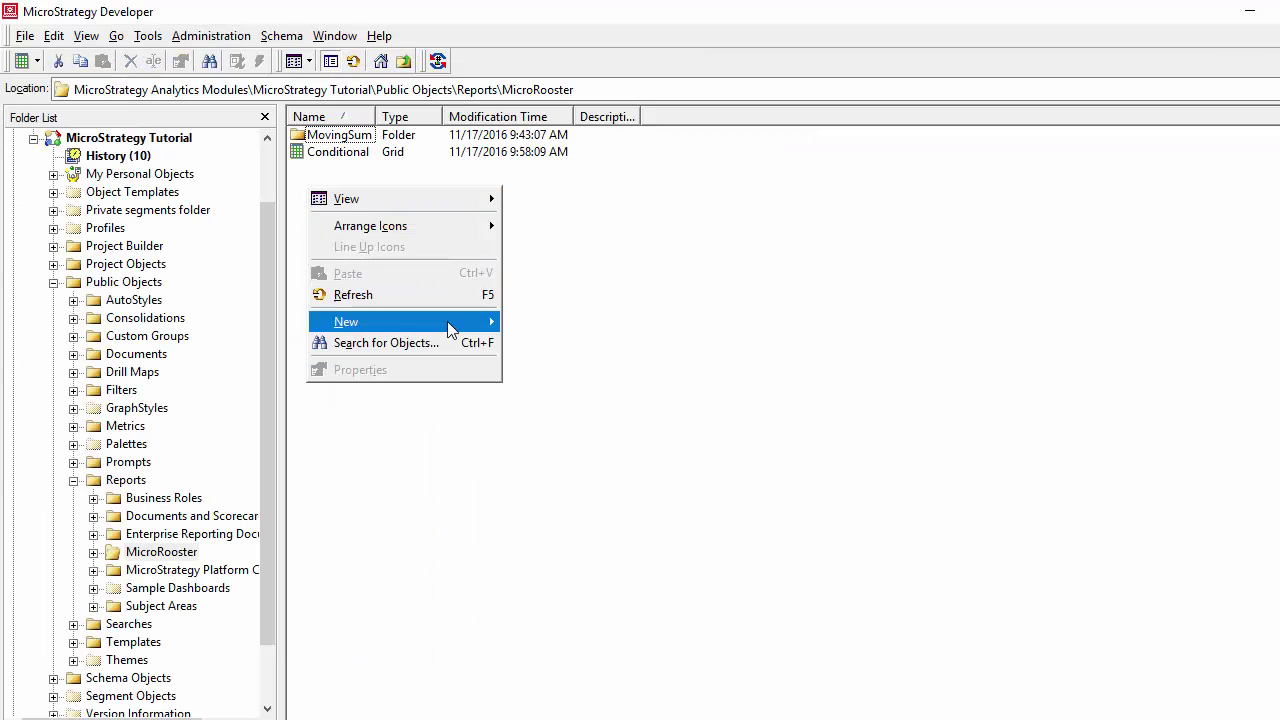
mouse_move(452, 322)
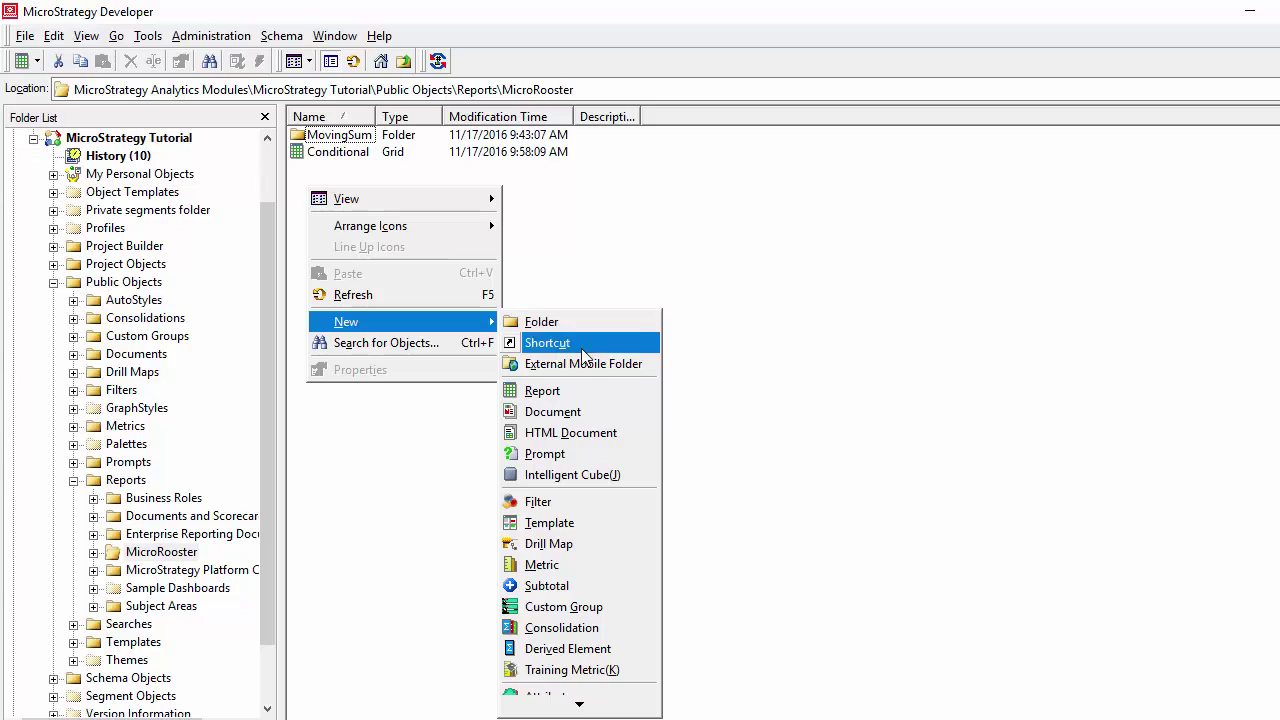
left_click(586, 409)
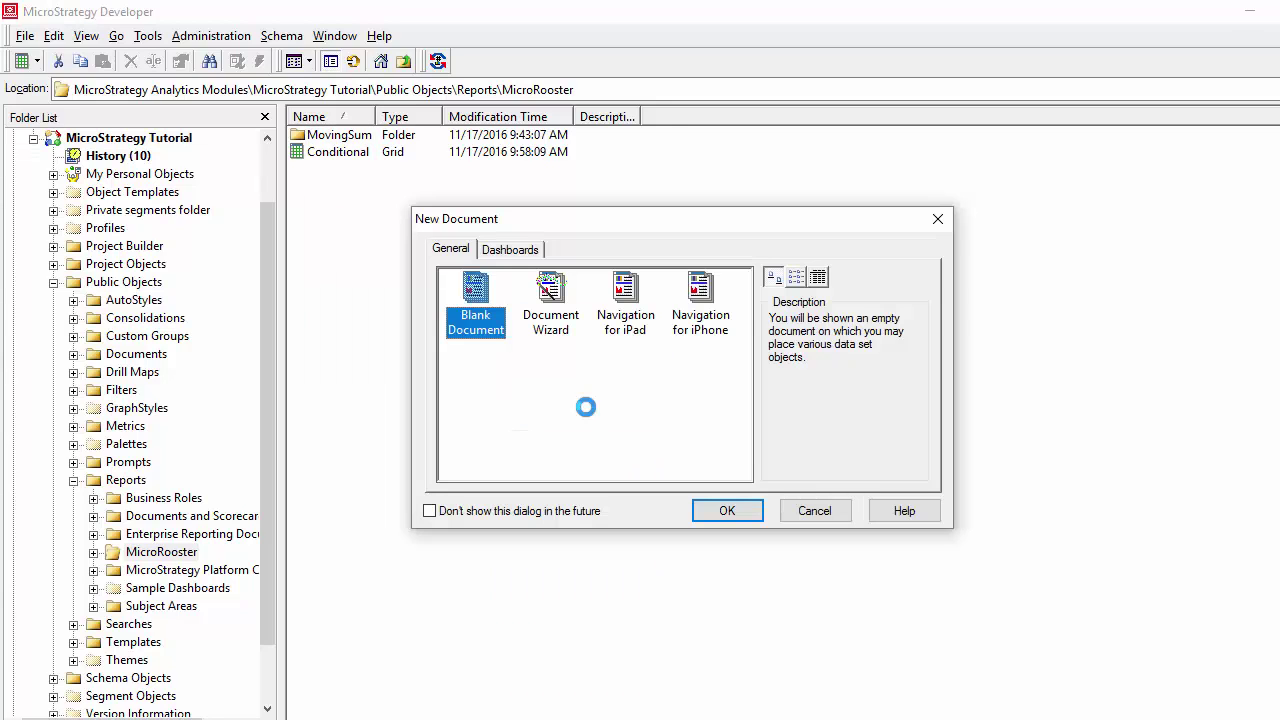
left_click(509, 249)
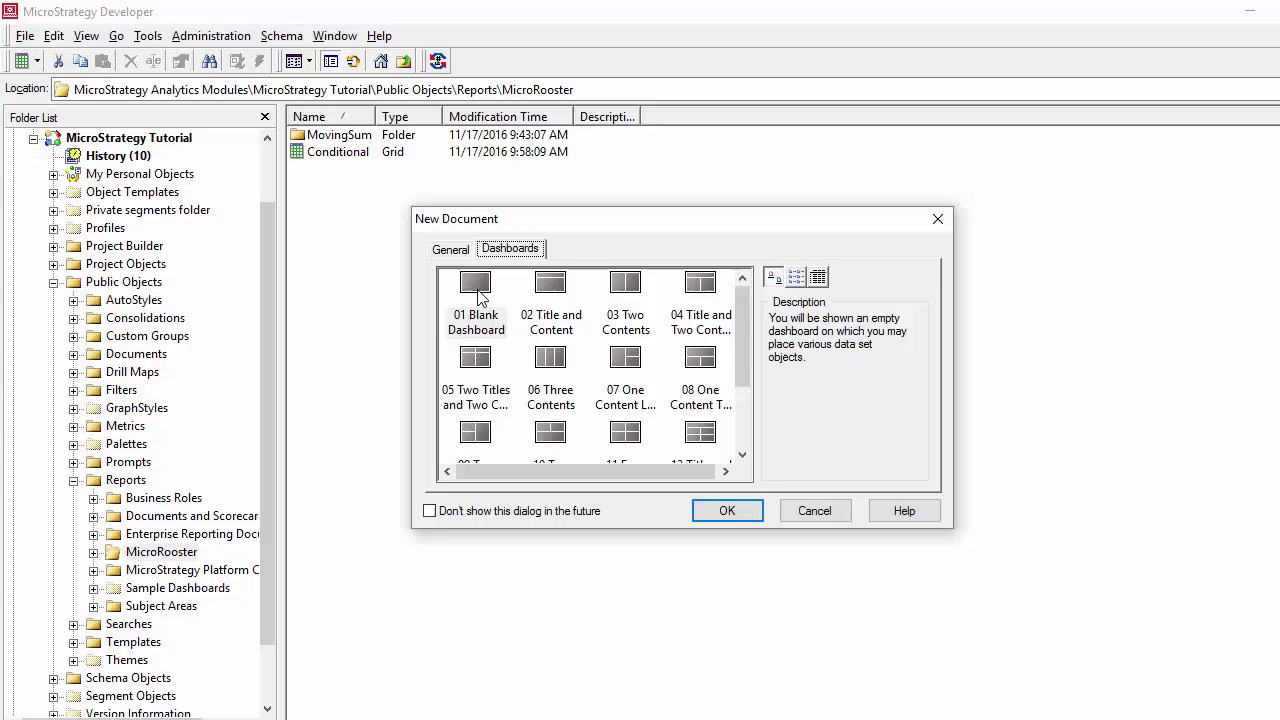
left_click(479, 292)
left_click(727, 511)
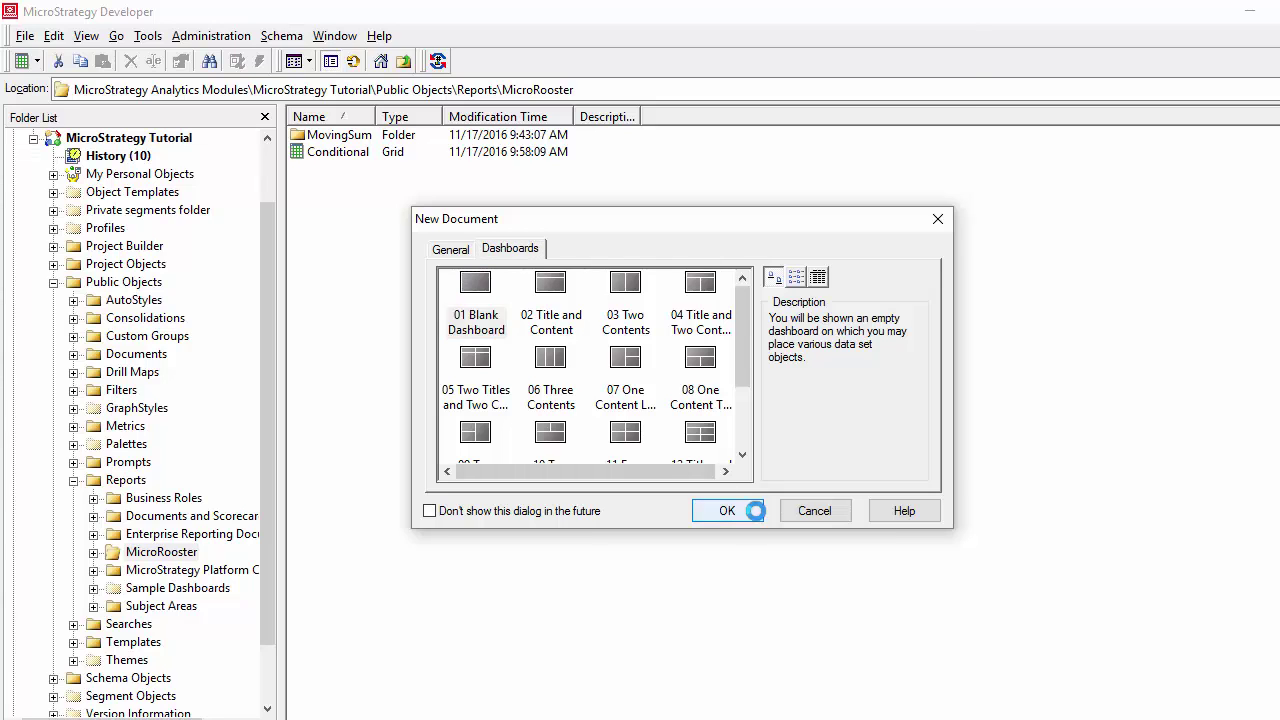
left_click(512, 188)
Place the Conditional grid on Panel 1 and add a short red 'Error' text box beside it
left_click(849, 550)
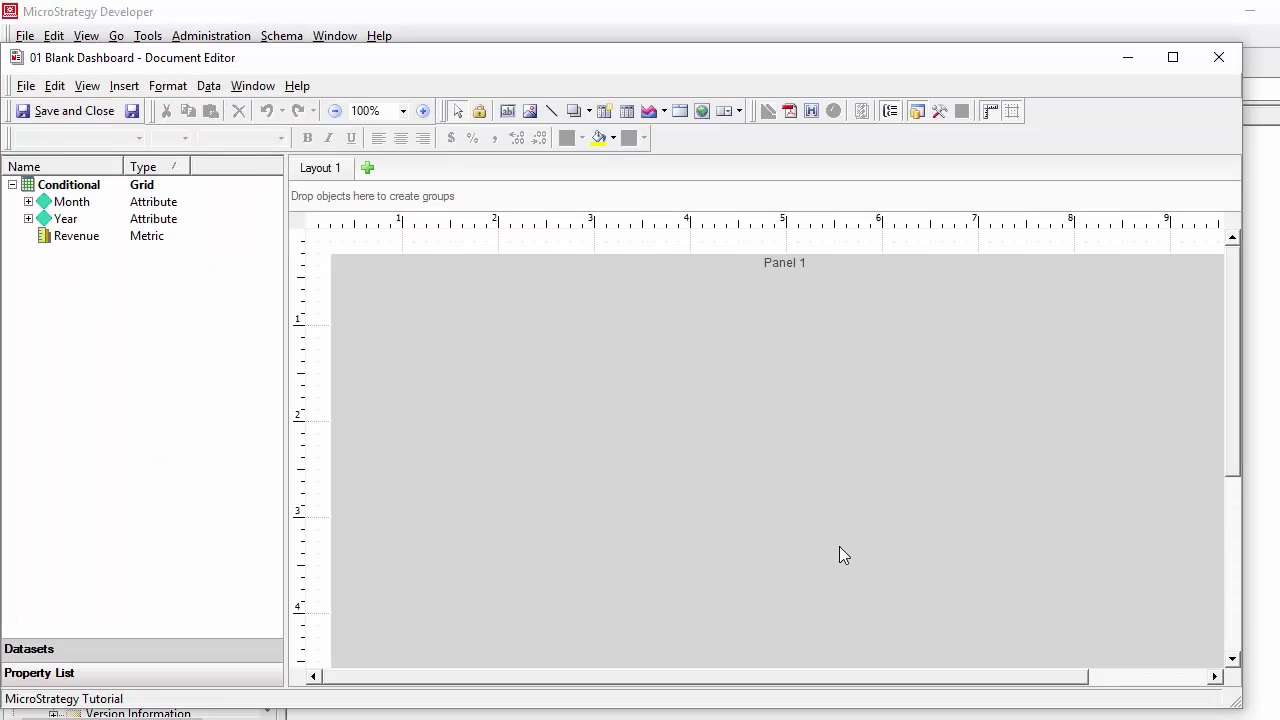
left_click_drag(62, 185, 541, 404)
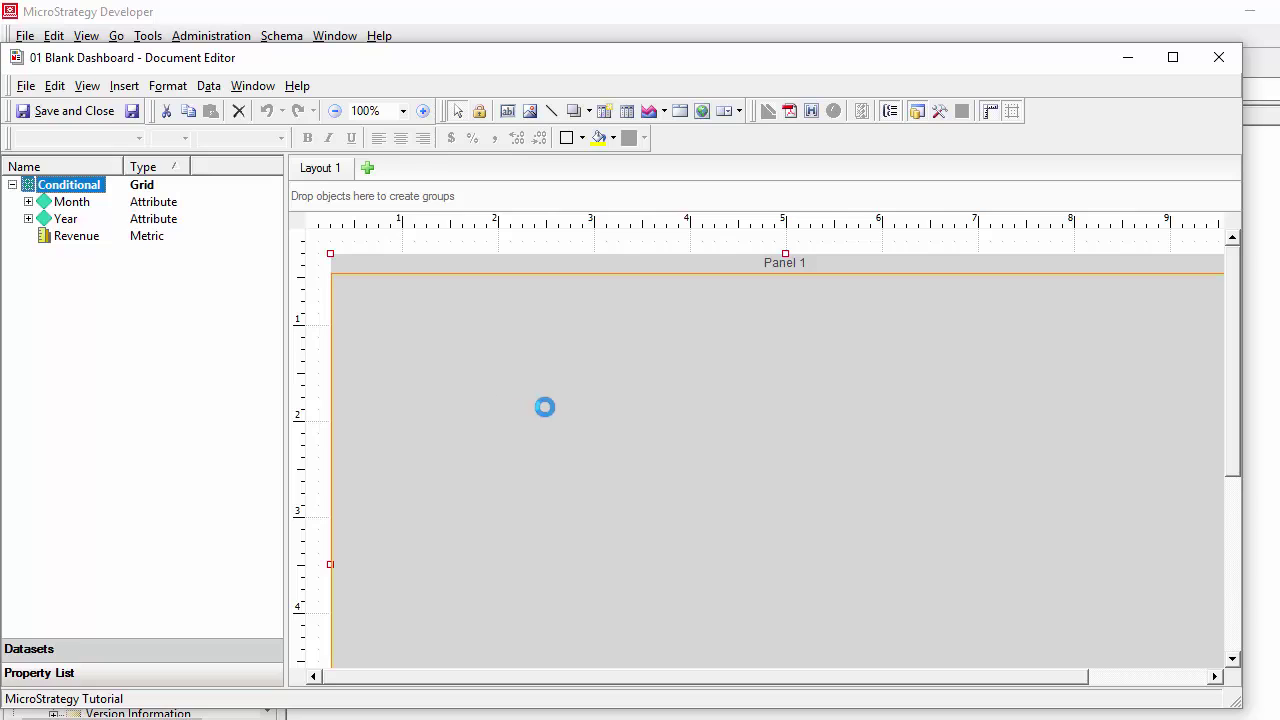
left_click(123, 86)
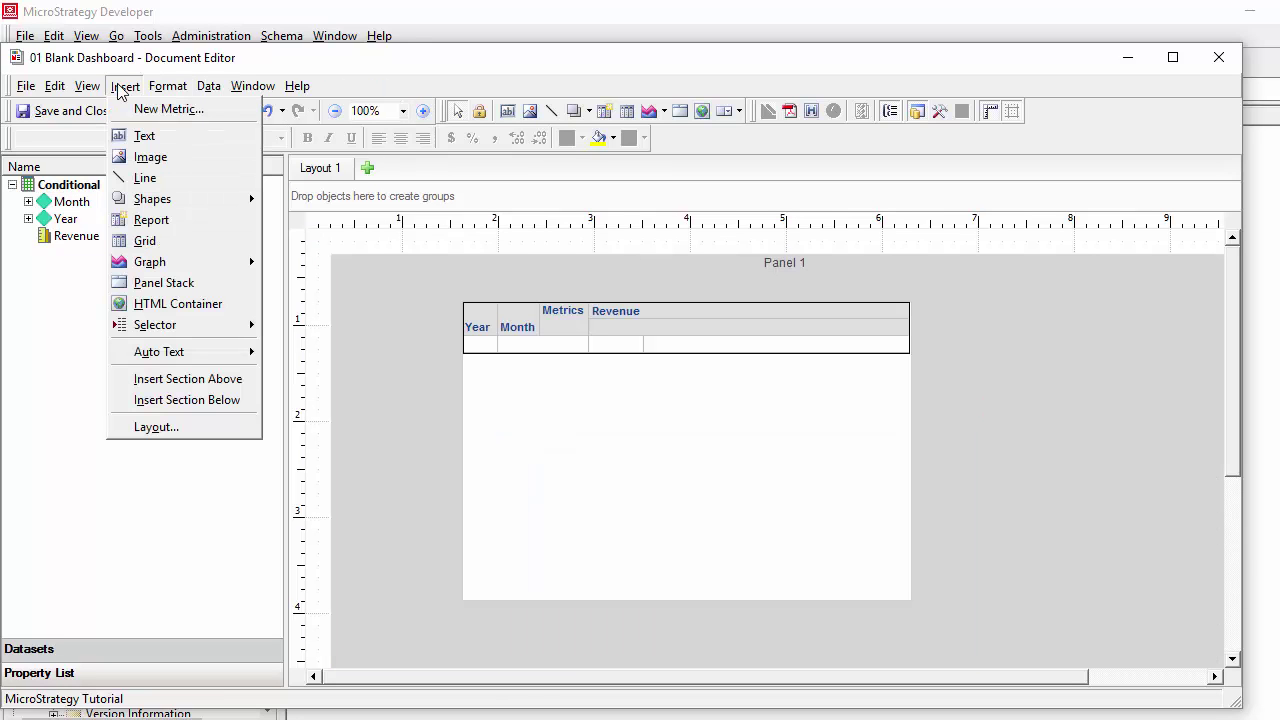
left_click(145, 136)
left_click_drag(966, 289, 1062, 397)
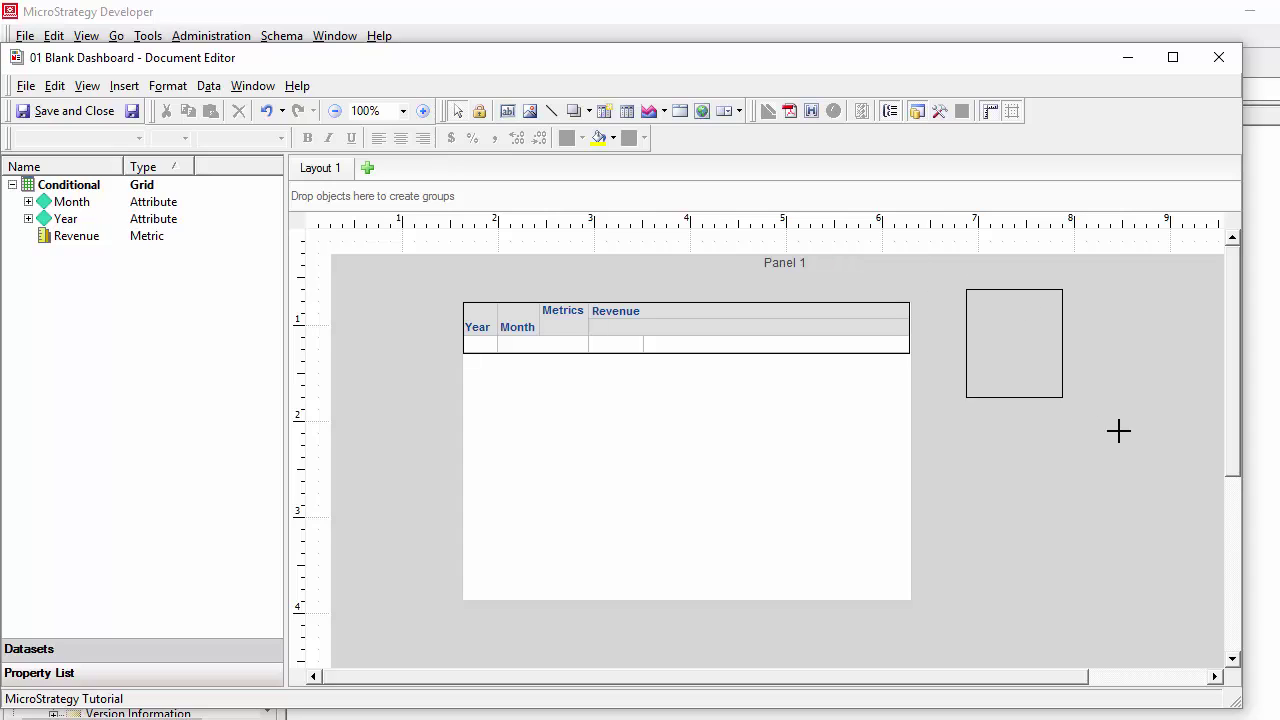
left_click_drag(1118, 431, 1134, 433)
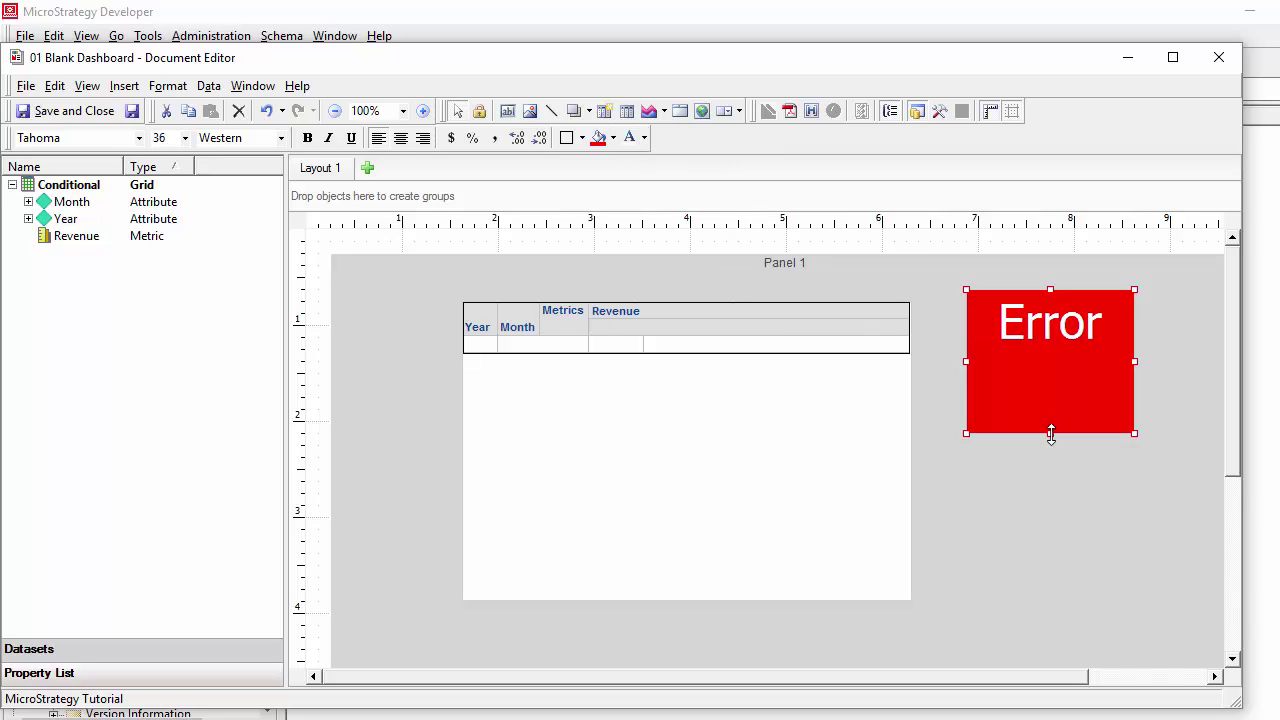
left_click_drag(1050, 433, 1043, 361)
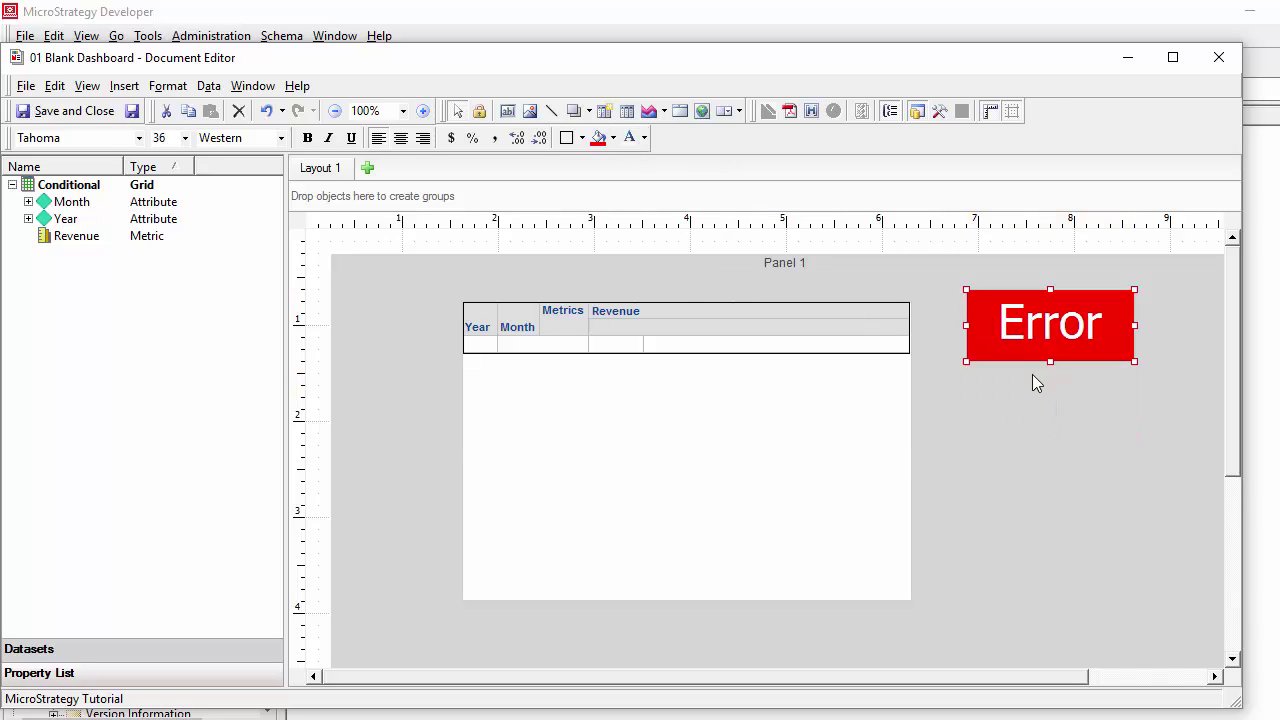
double_click(470, 310)
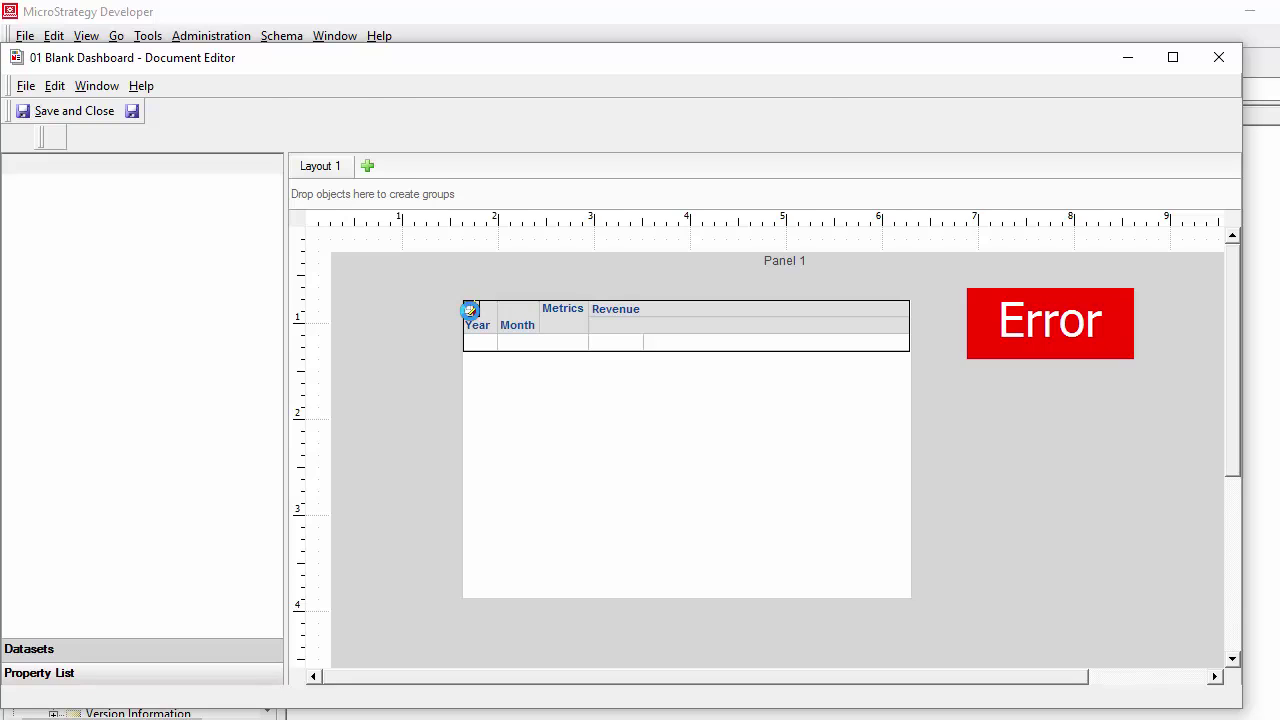
Add a threshold on the Revenue column with the condition Revenue greater than 1000000
right_click(513, 328)
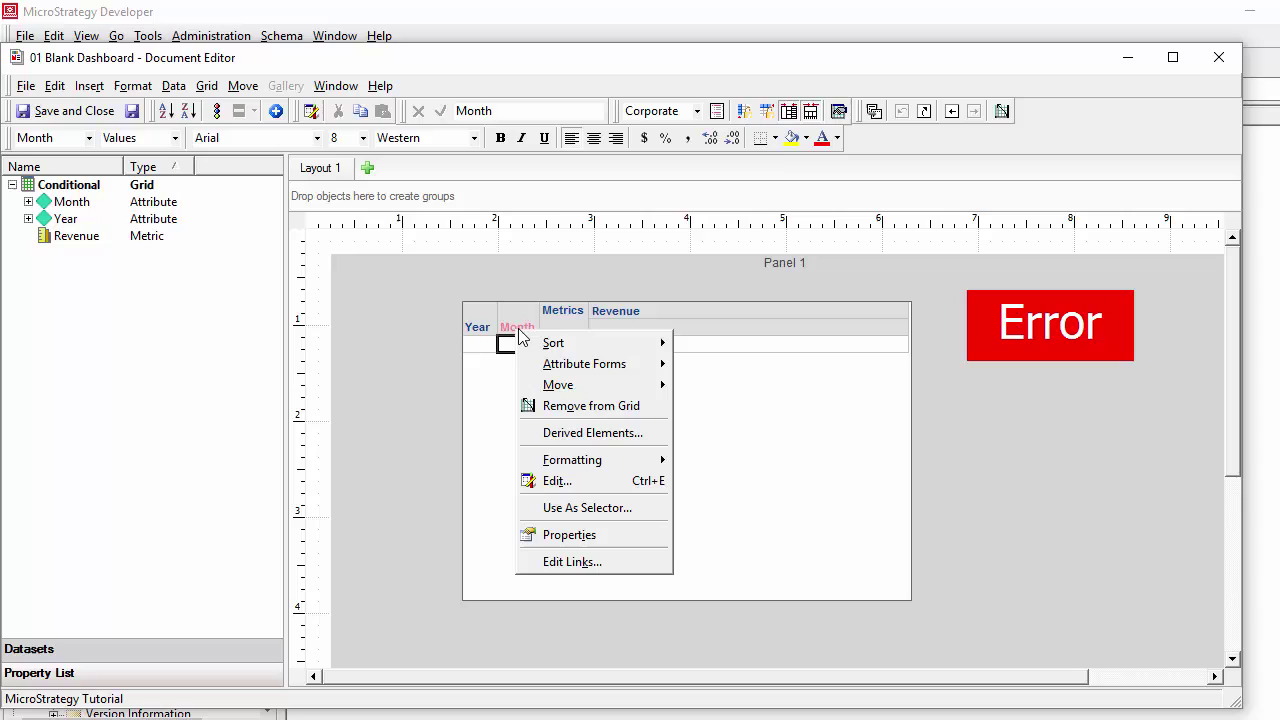
right_click(603, 313)
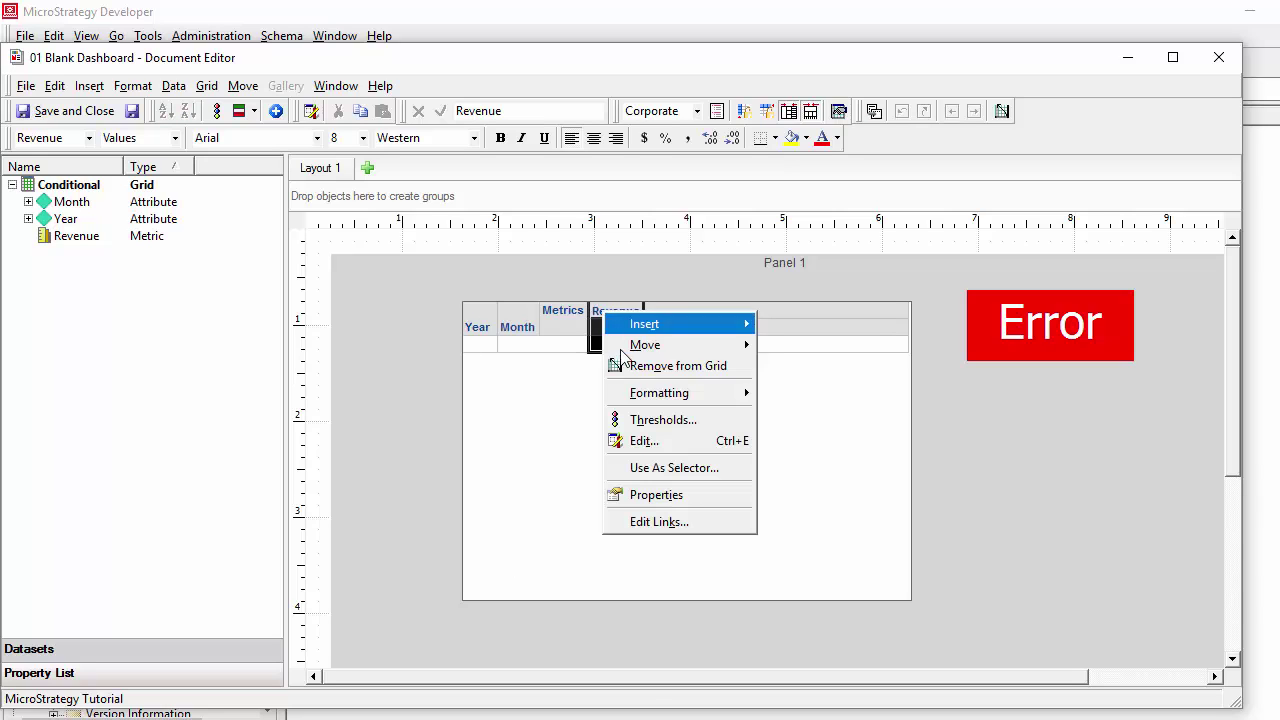
left_click(663, 418)
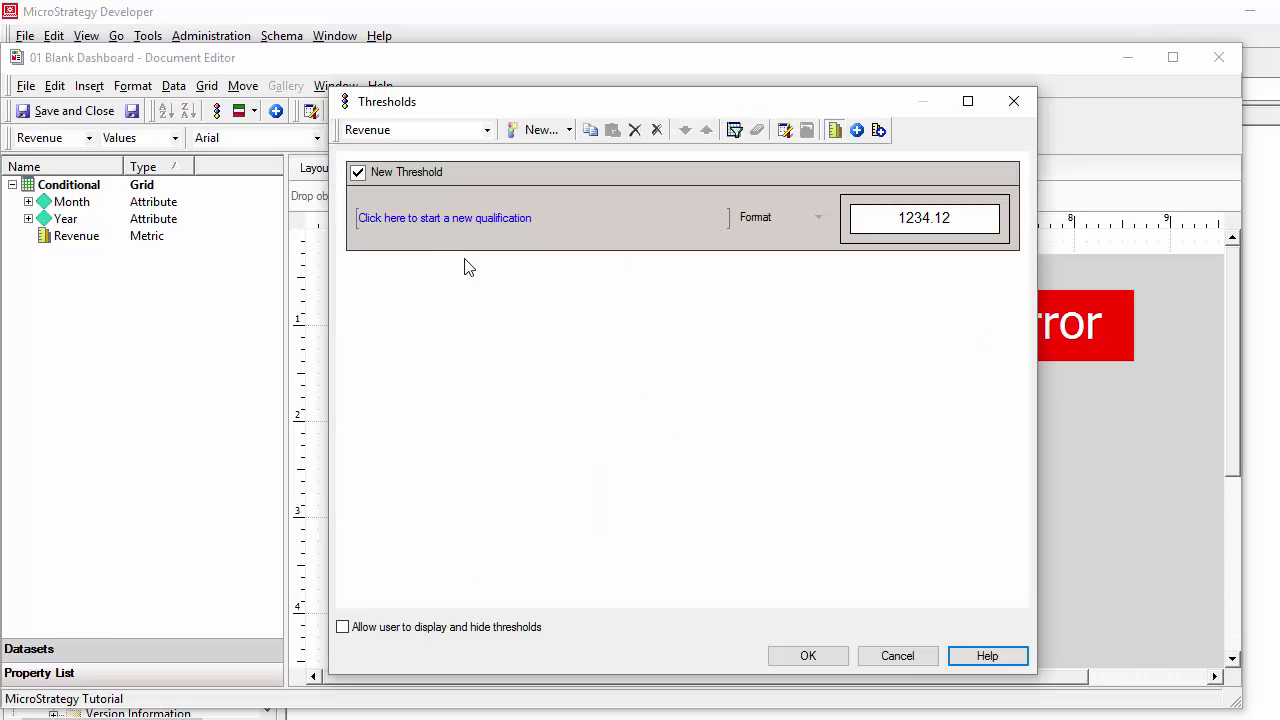
left_click(366, 218)
left_click(369, 210)
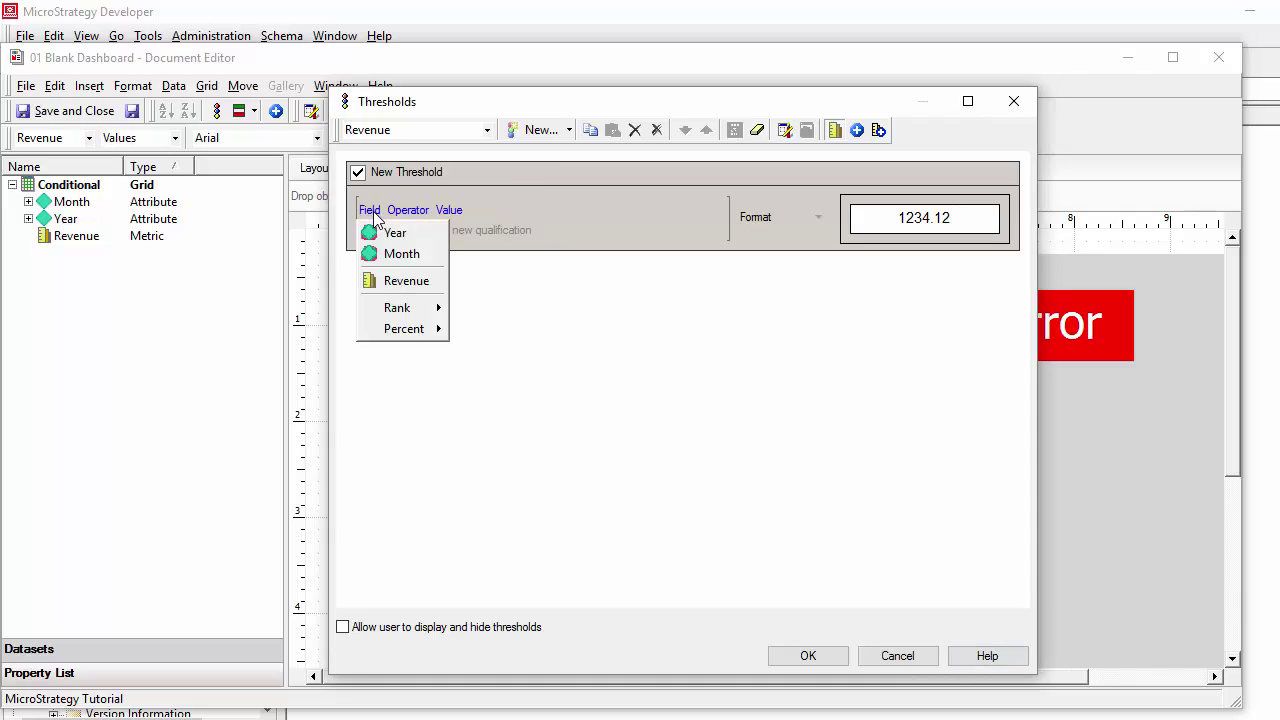
left_click(412, 283)
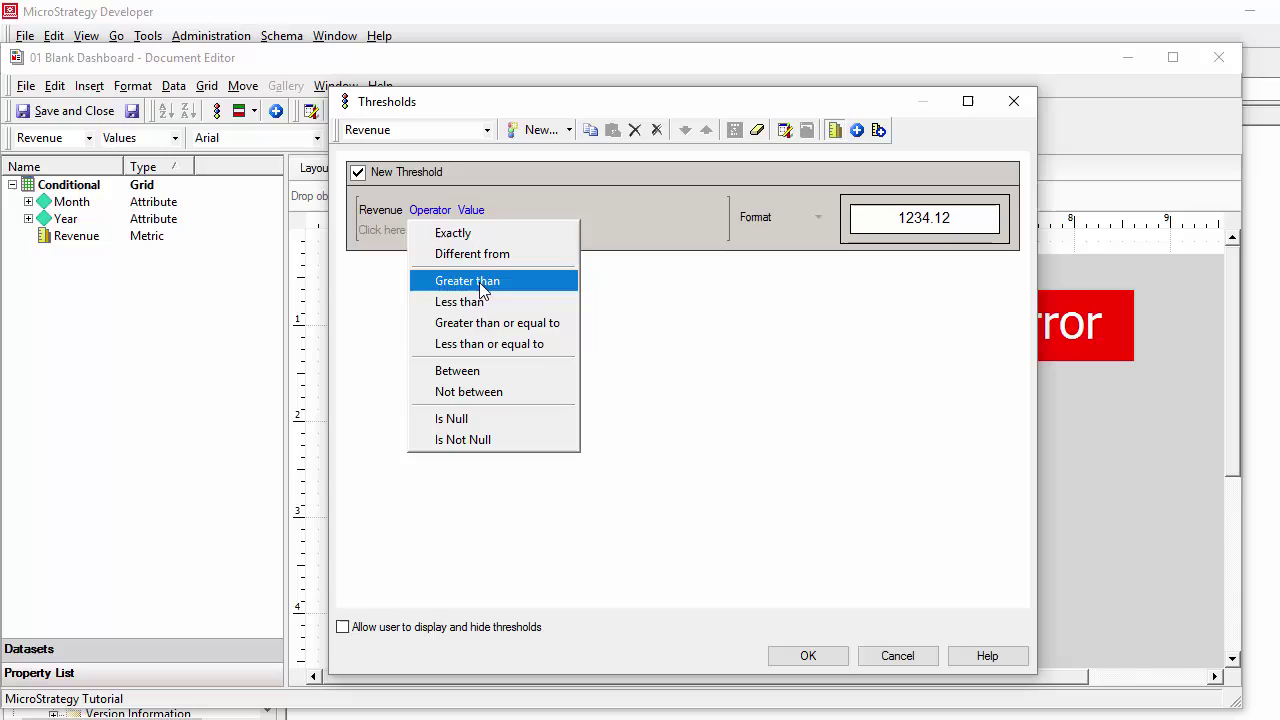
left_click(480, 284)
left_click(485, 212)
left_click(525, 232)
type("100")
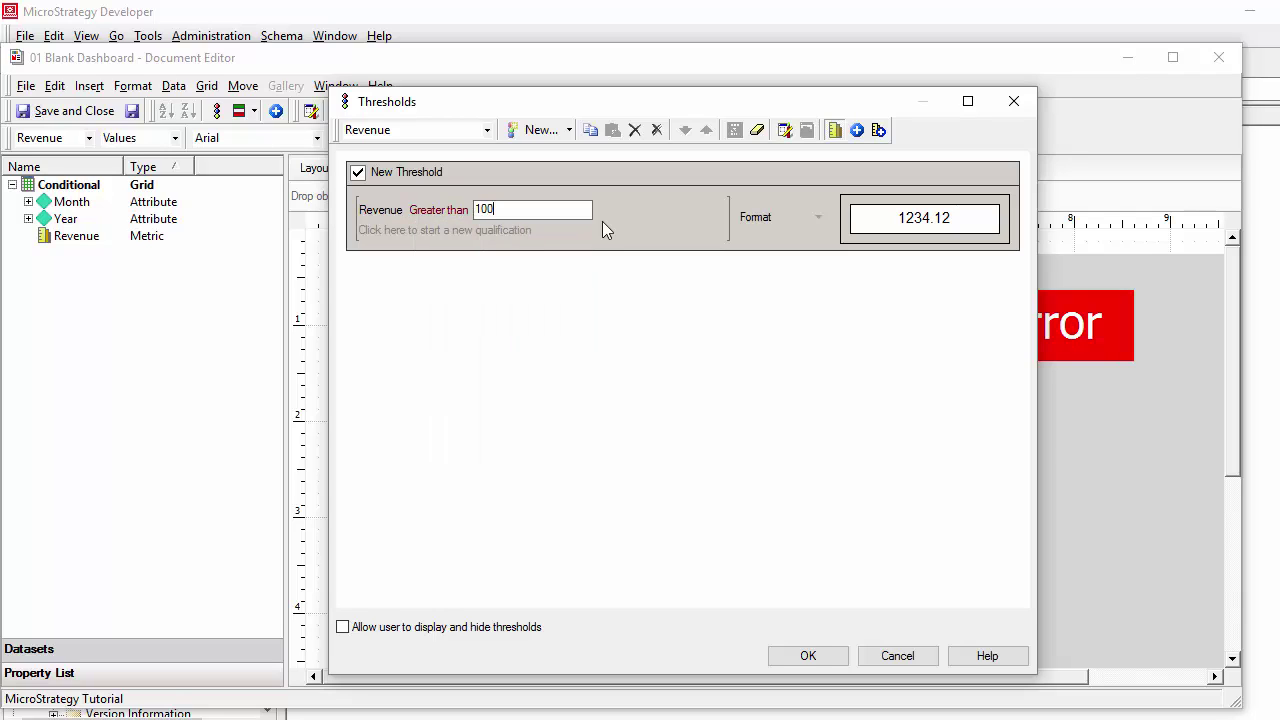
type("0000")
Give cells with Revenue above 1000000 a red background fill
left_click(855, 235)
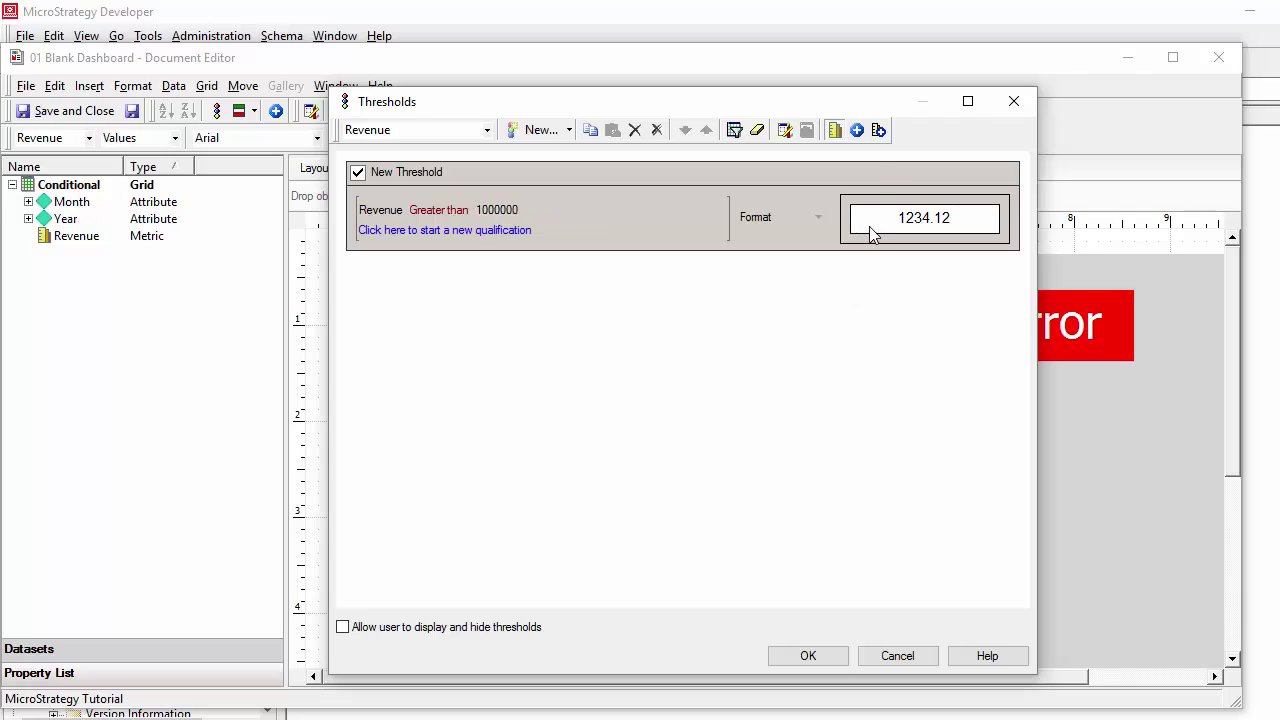
left_click(869, 228)
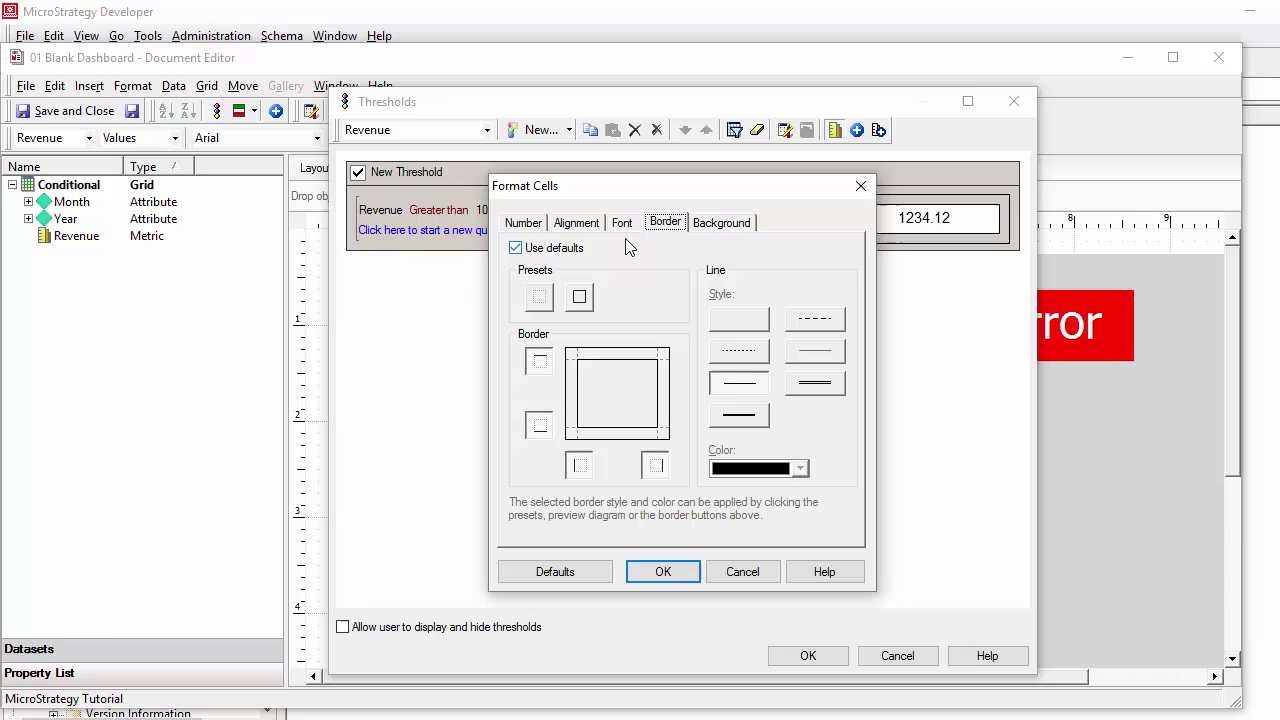
left_click(722, 223)
left_click(712, 278)
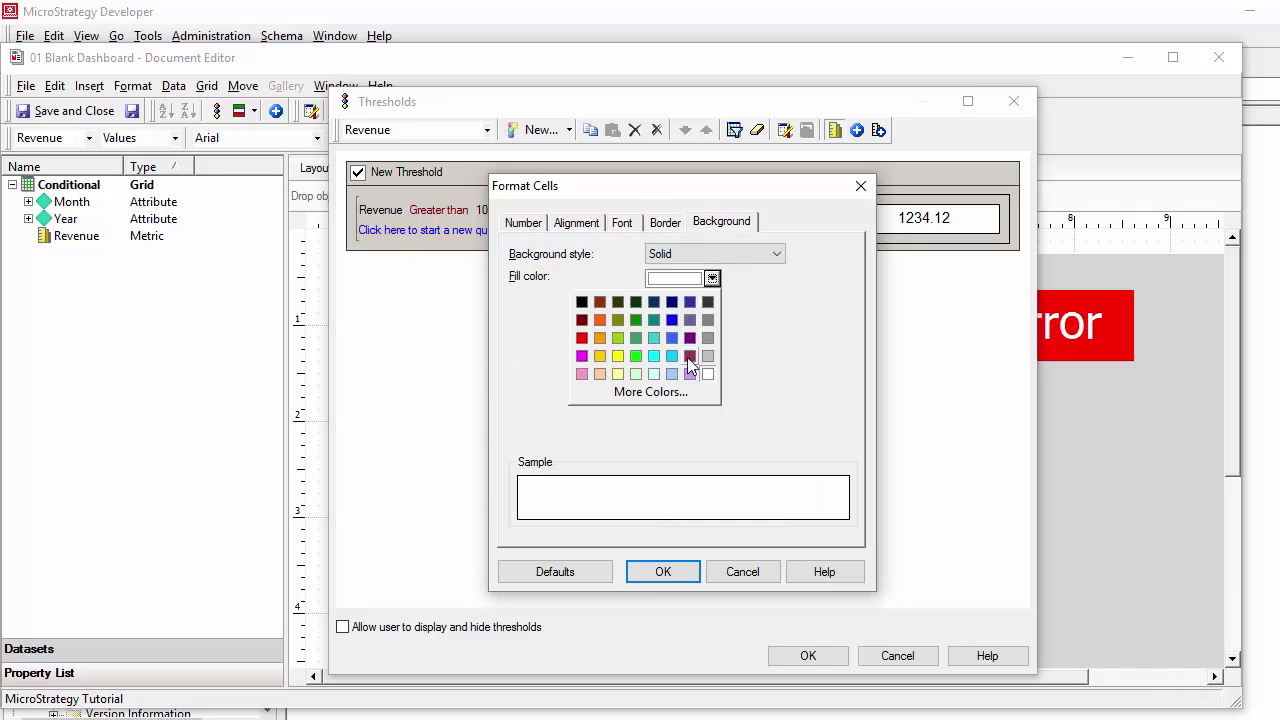
left_click(582, 340)
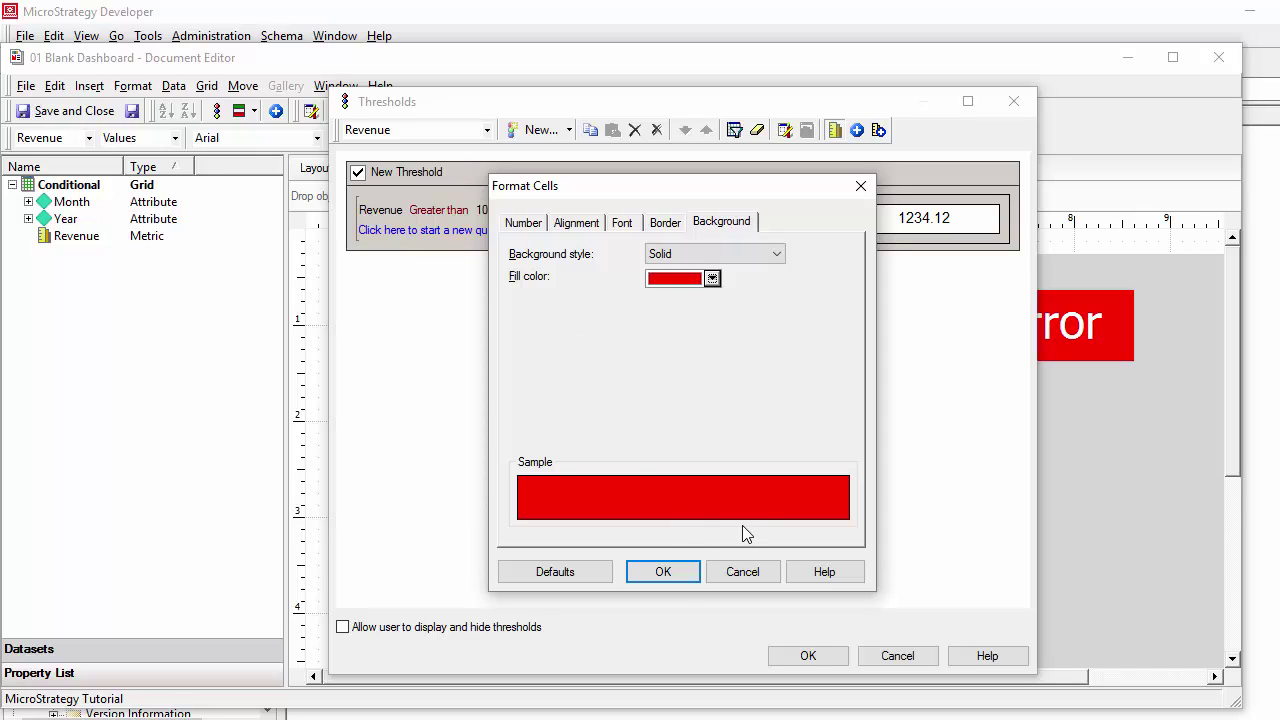
left_click(663, 572)
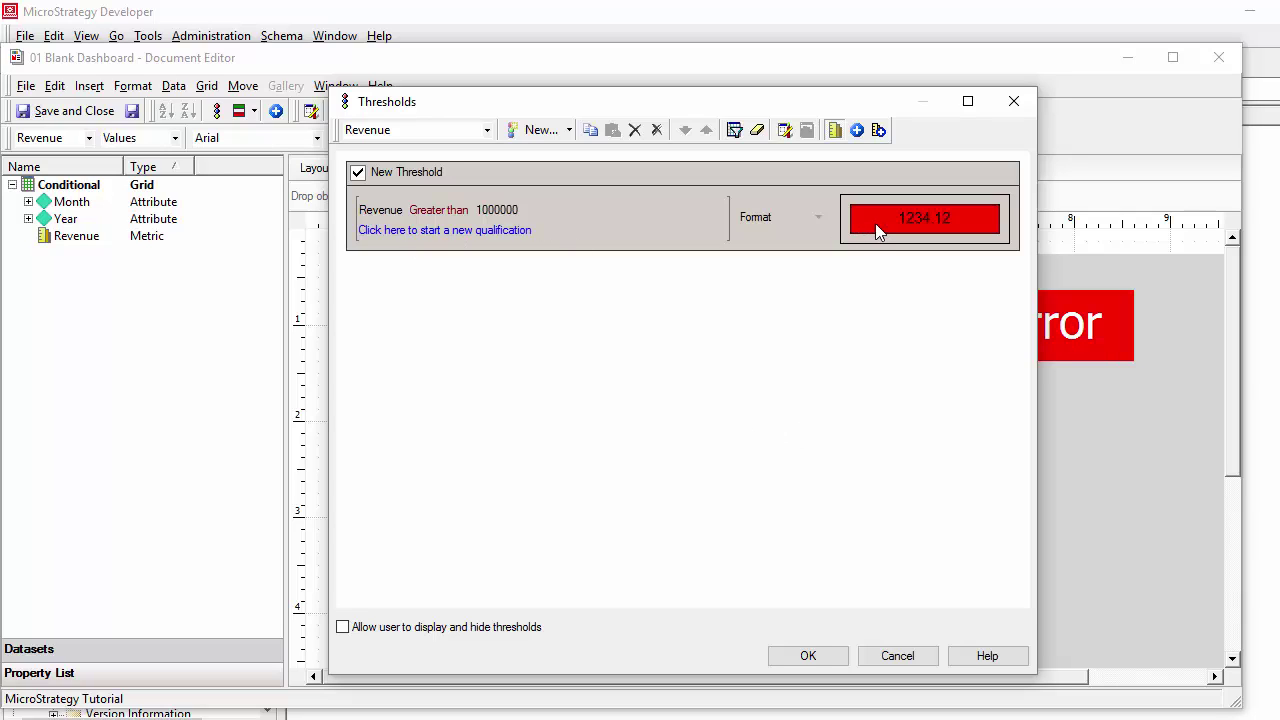
Replace those Revenue values with the text 'Too Big'
left_click(817, 217)
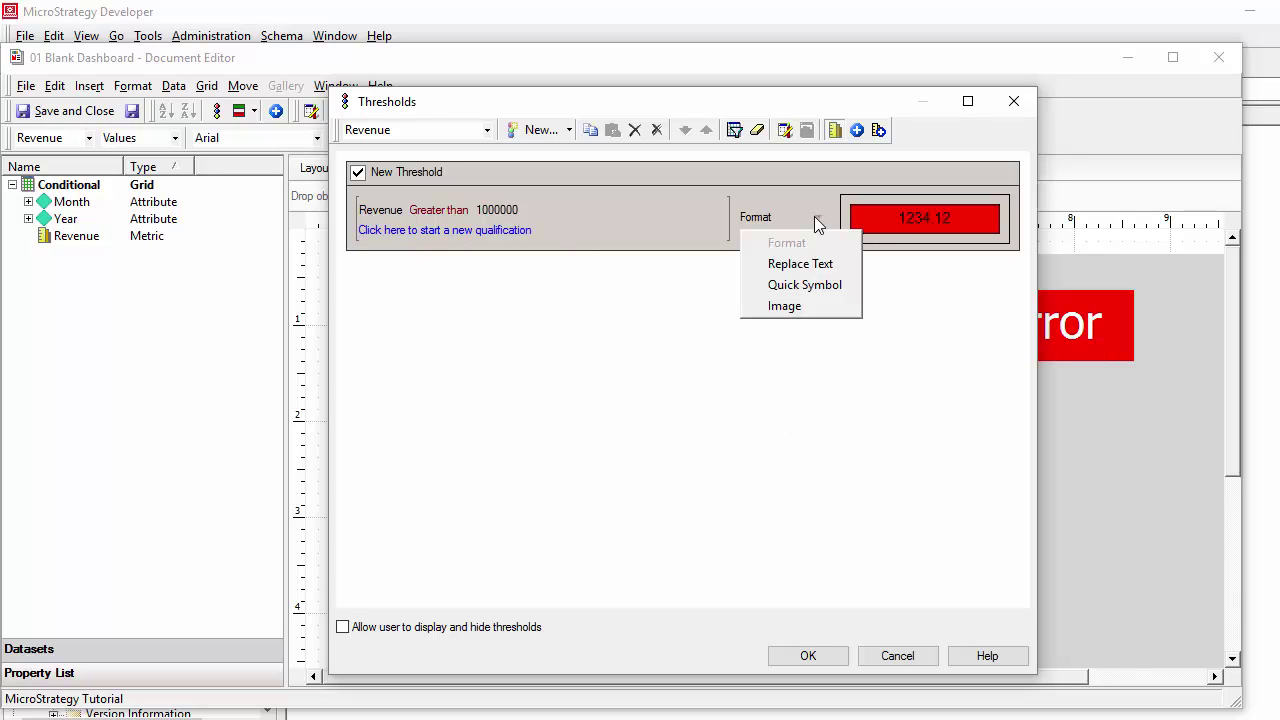
left_click(826, 263)
left_click(900, 220)
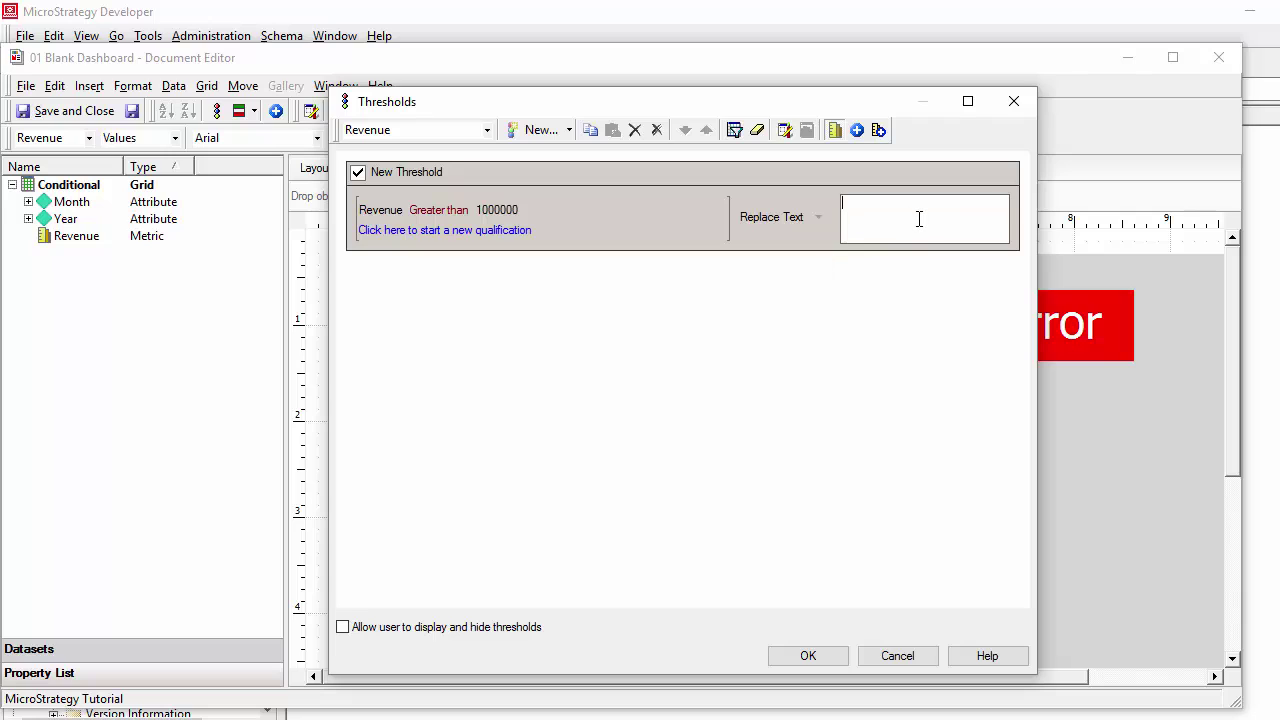
type("Too Big")
left_click(885, 350)
Apply the threshold and change the text box's text from 'Error' to 'Too Big'
key("Return")
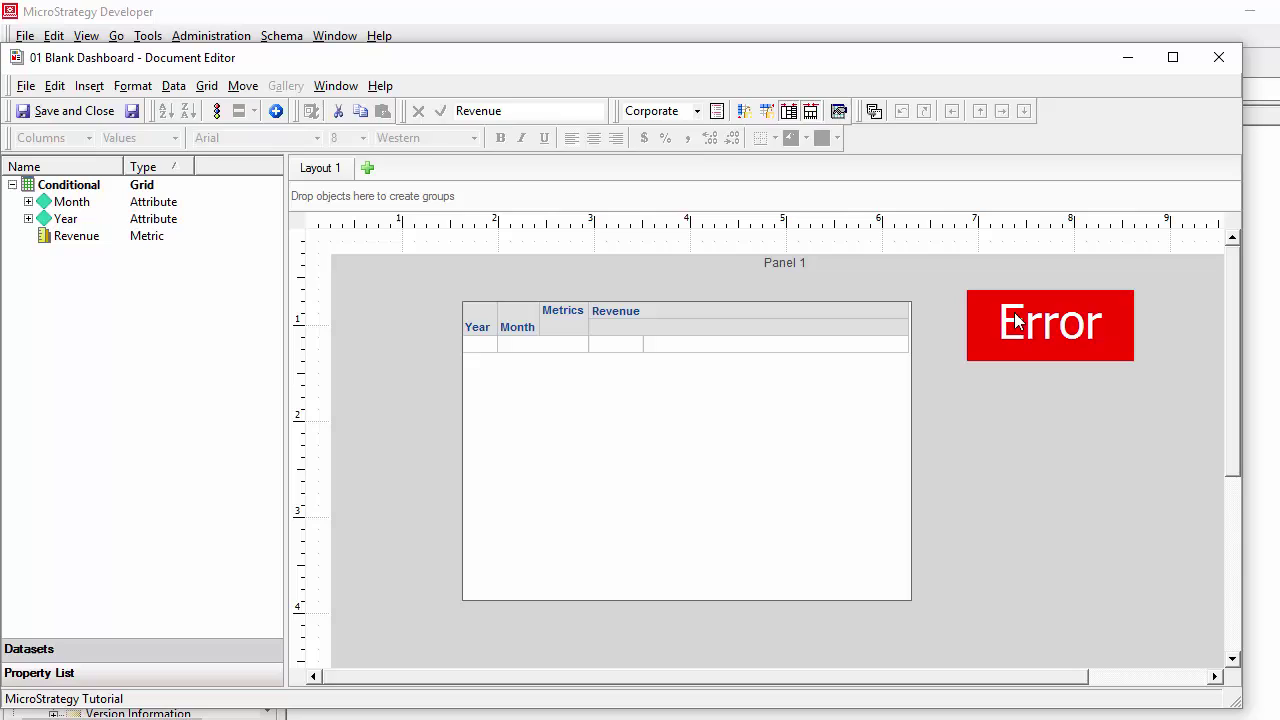
right_click(1012, 326)
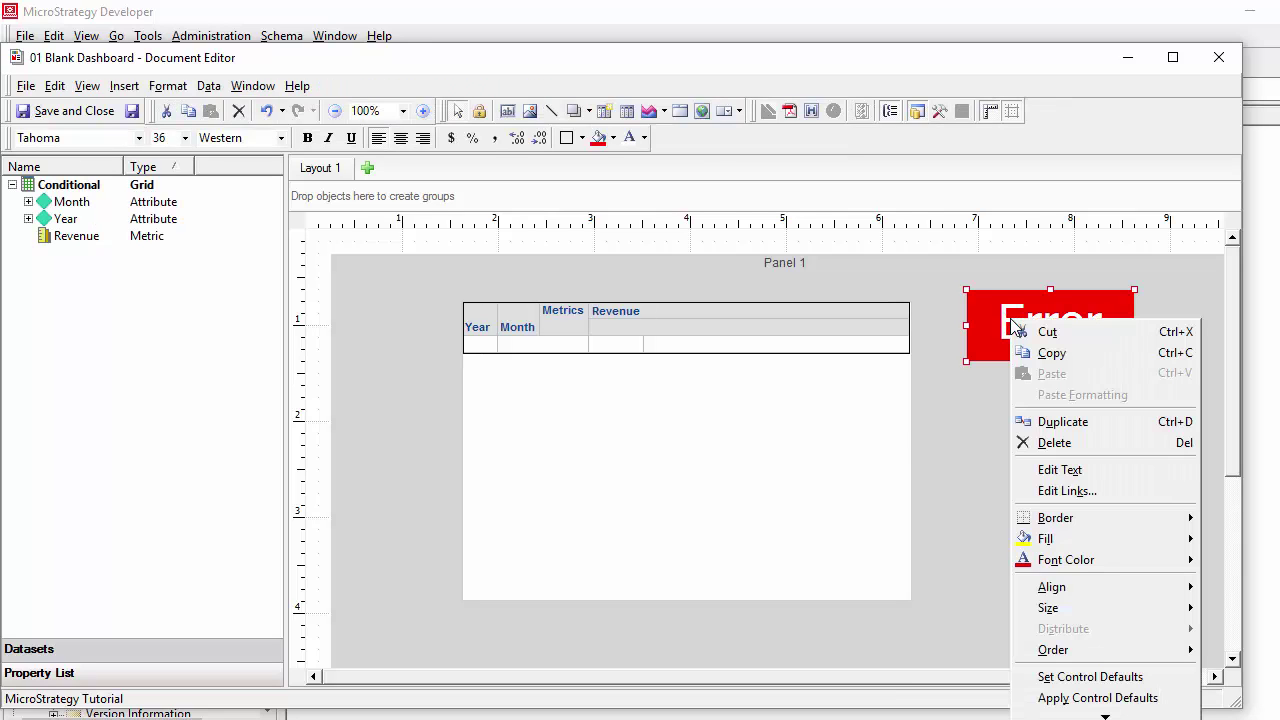
left_click(1074, 470)
left_click_drag(1104, 332, 998, 320)
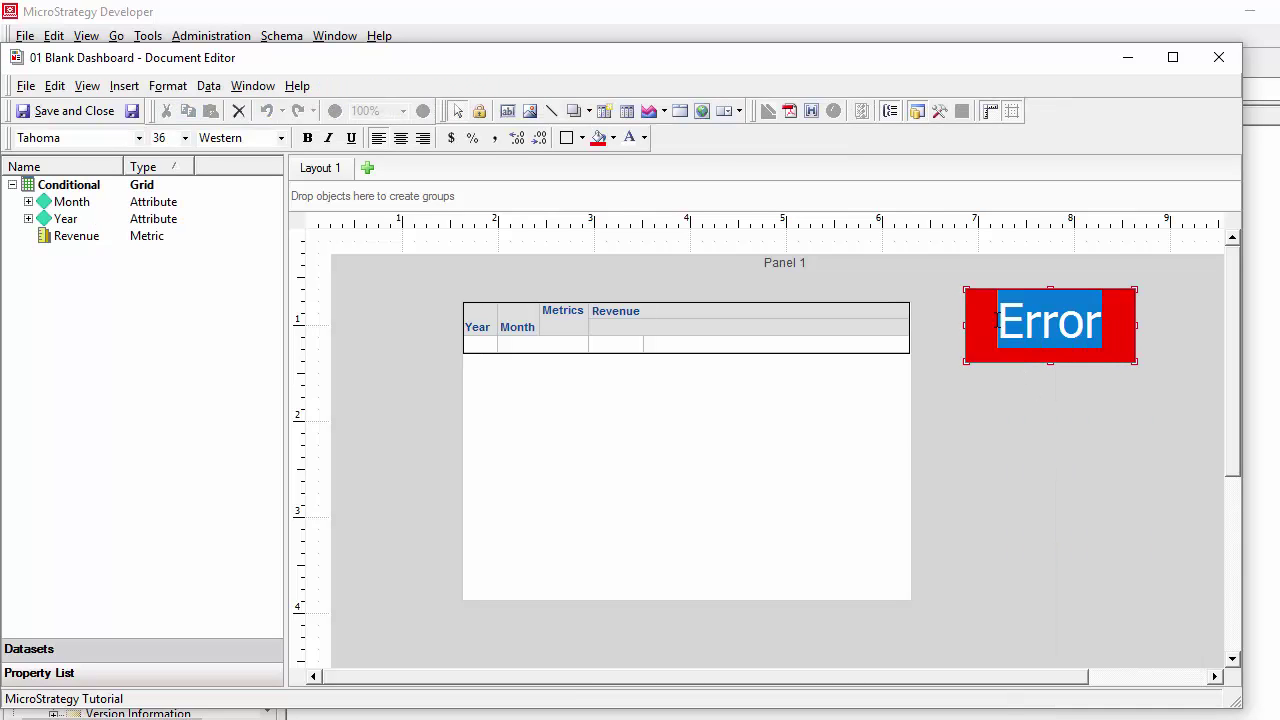
type("Too Big")
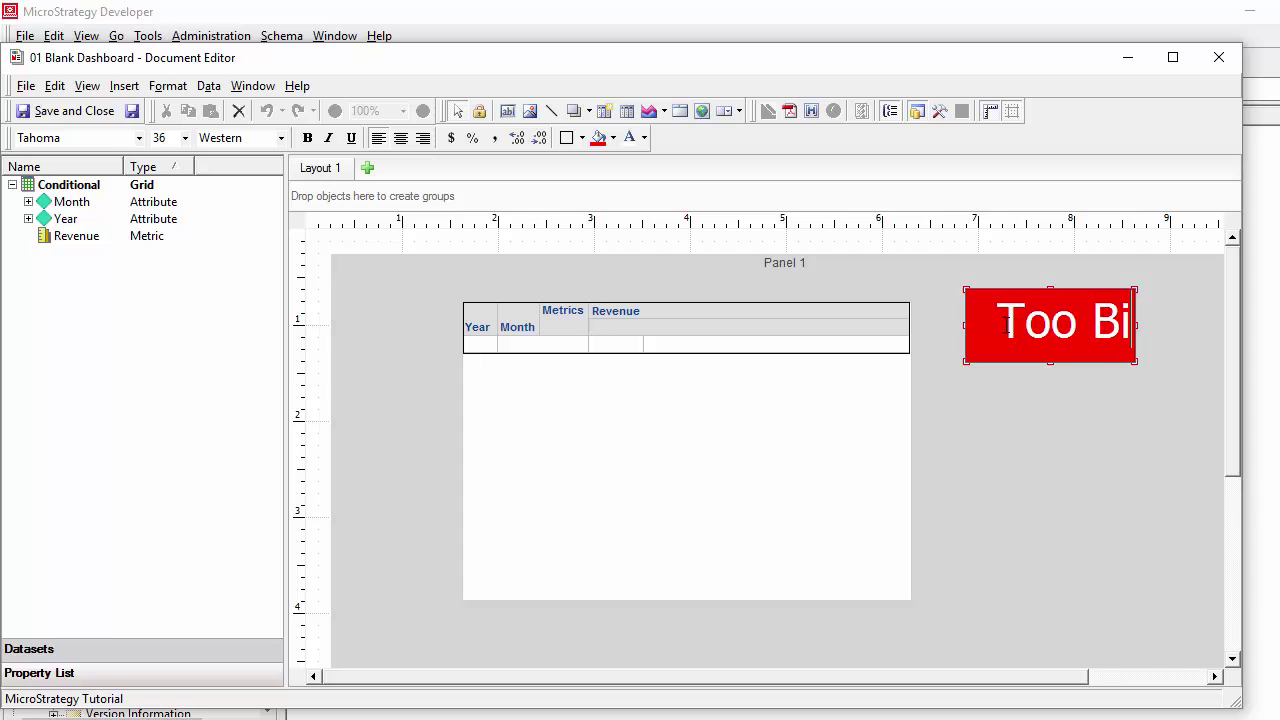
left_click(1037, 381)
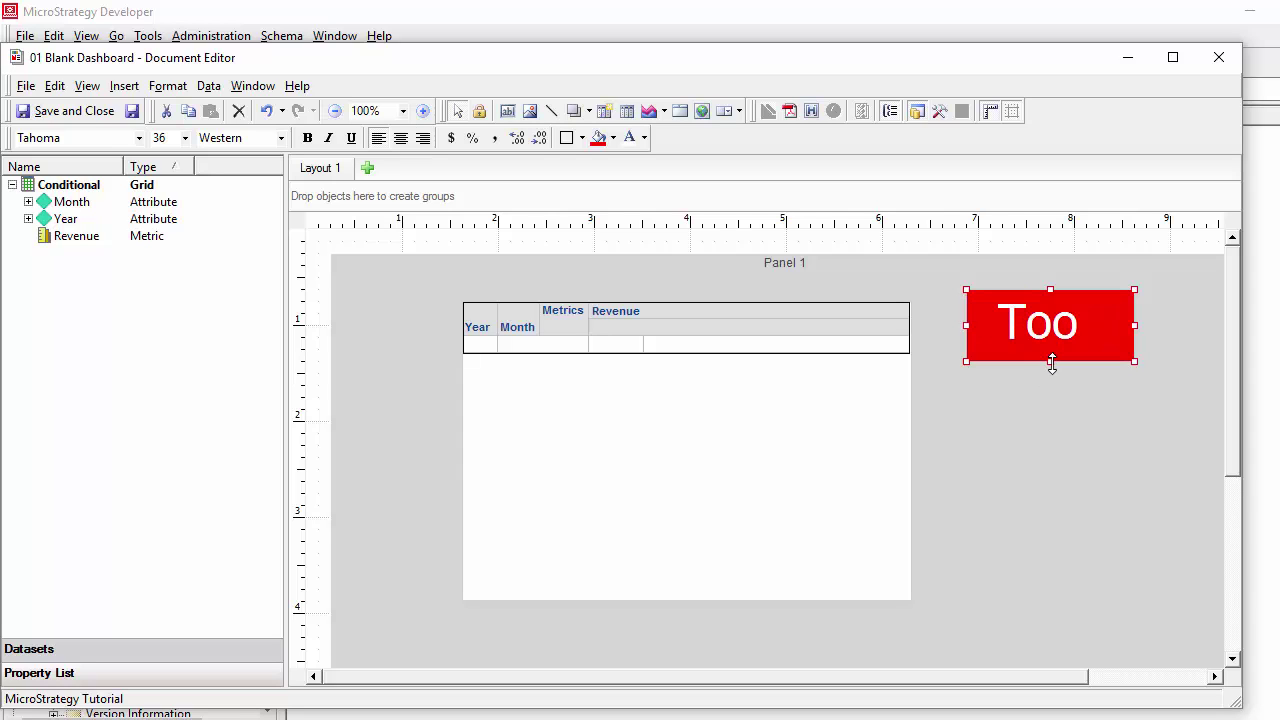
Make the Too Big box taller so both words show
left_click_drag(1052, 364, 1063, 420)
left_click(937, 400)
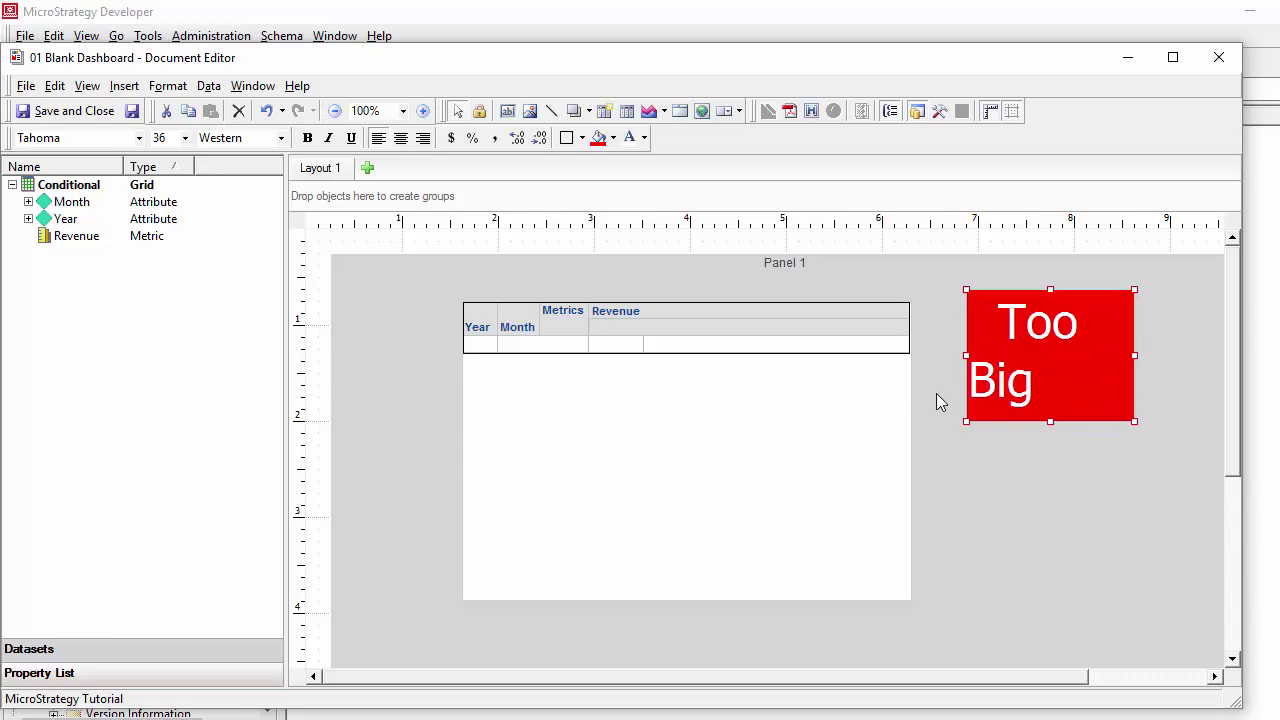
right_click(1005, 353)
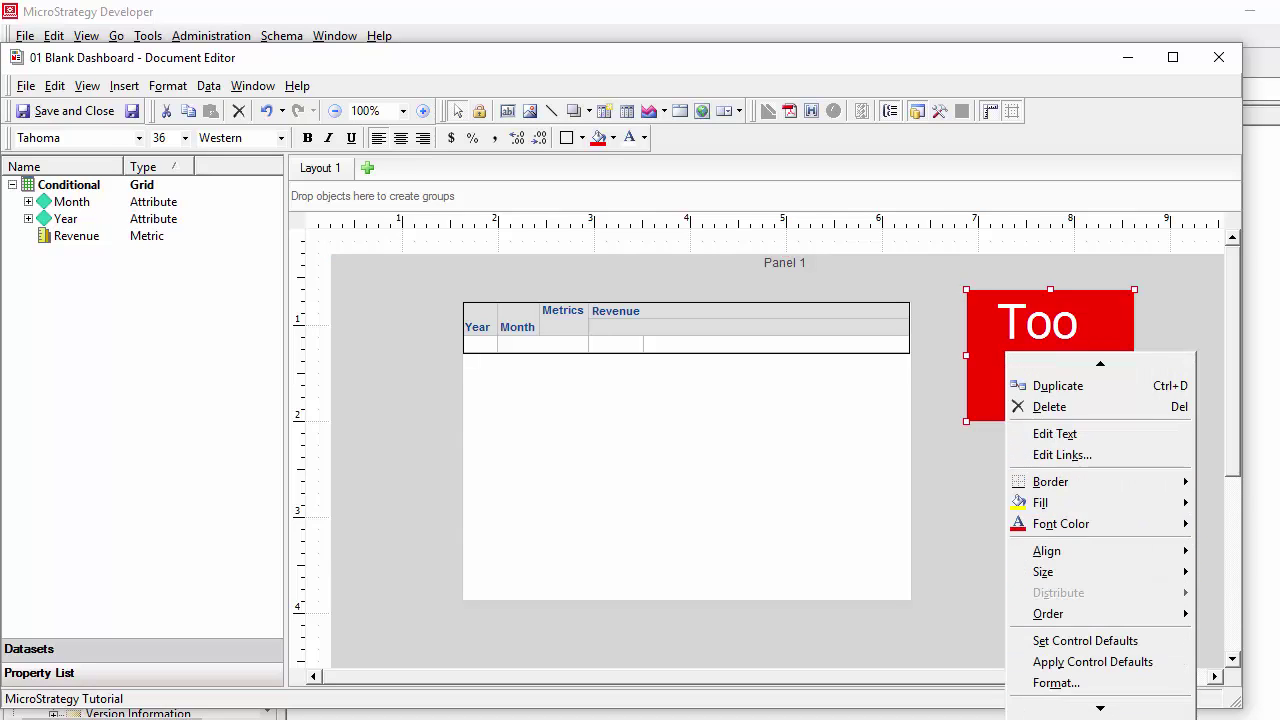
mouse_move(1102, 708)
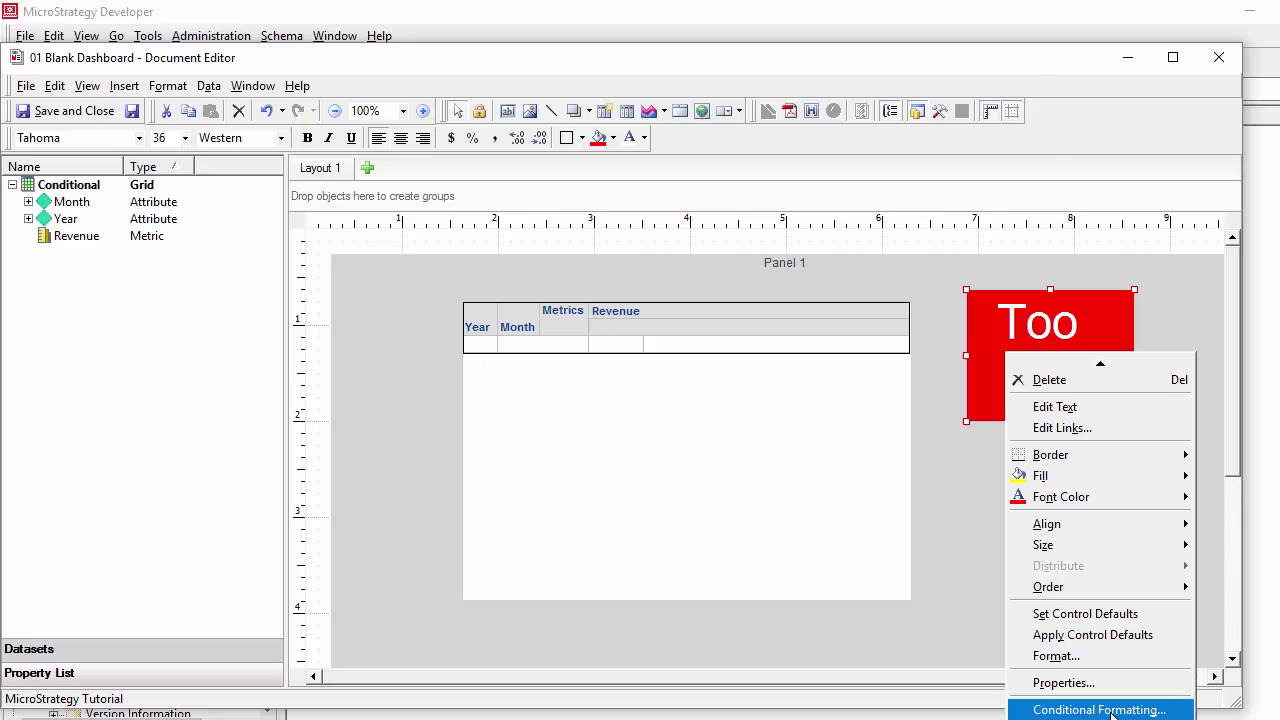
Add a conditional formatting condition on the text box comparing Revenue with 1000000
left_click(1100, 709)
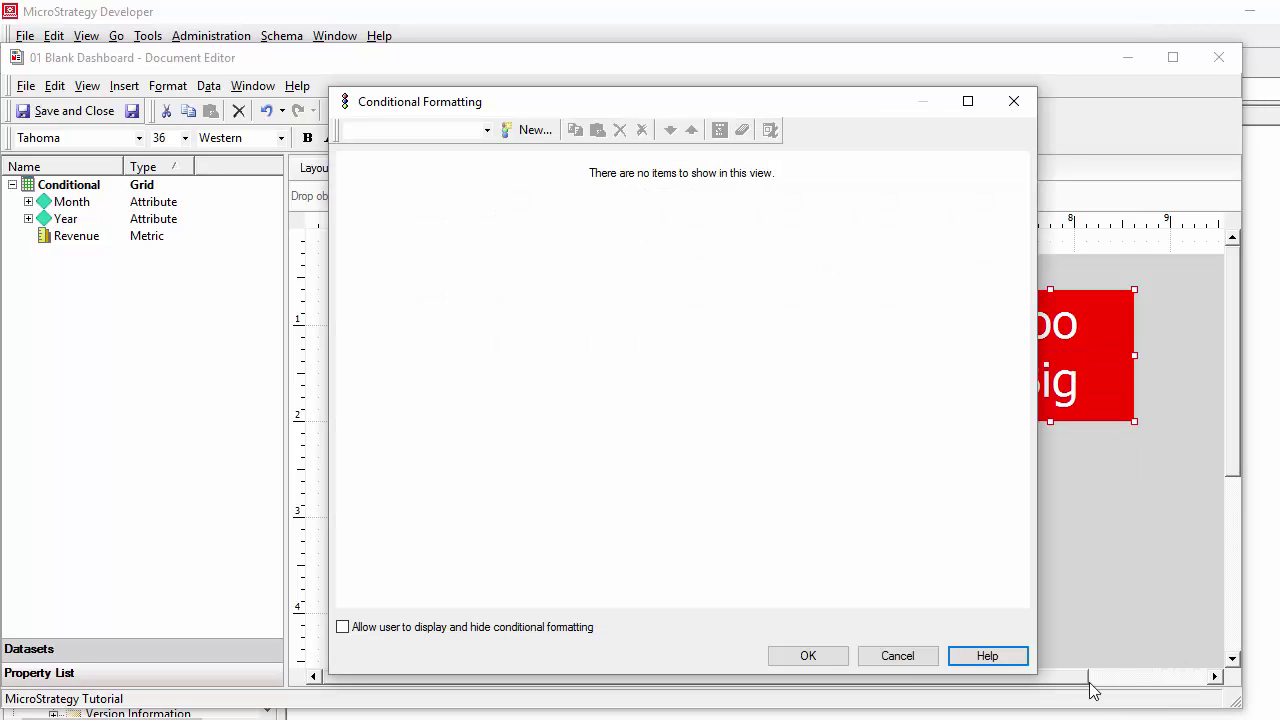
left_click(531, 133)
left_click(393, 222)
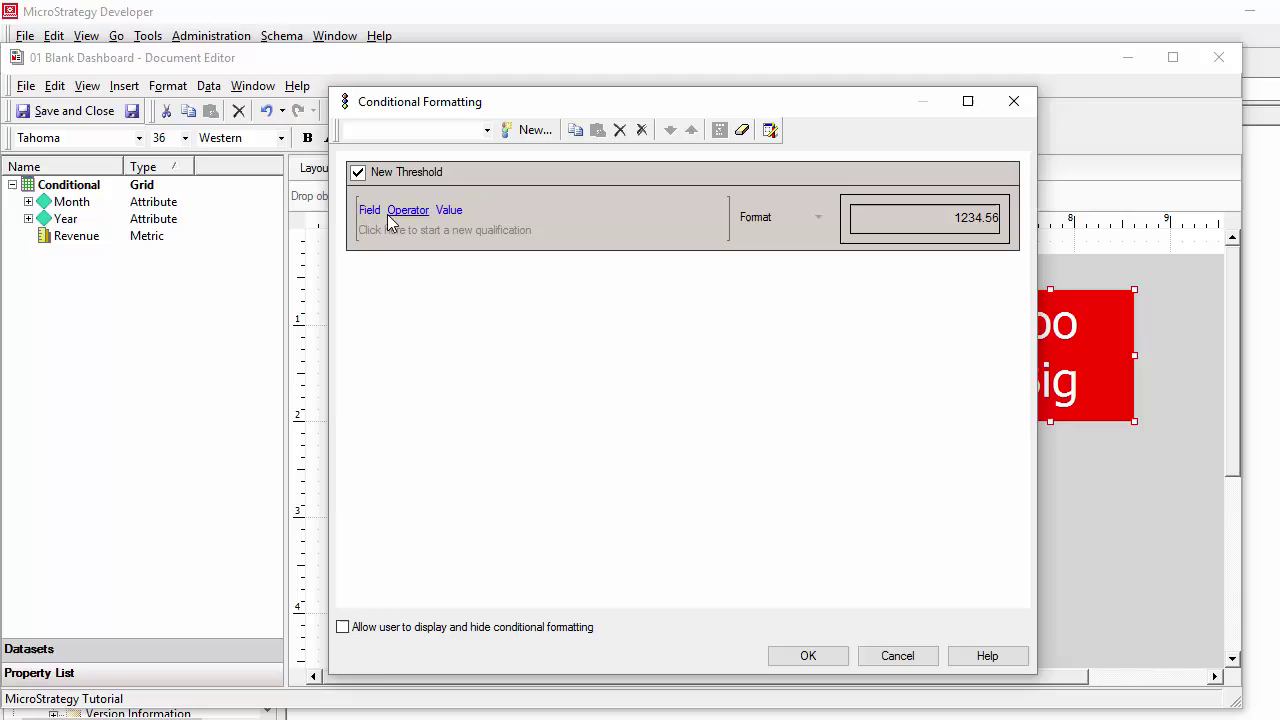
left_click(369, 210)
left_click(423, 310)
left_click(430, 210)
left_click(486, 280)
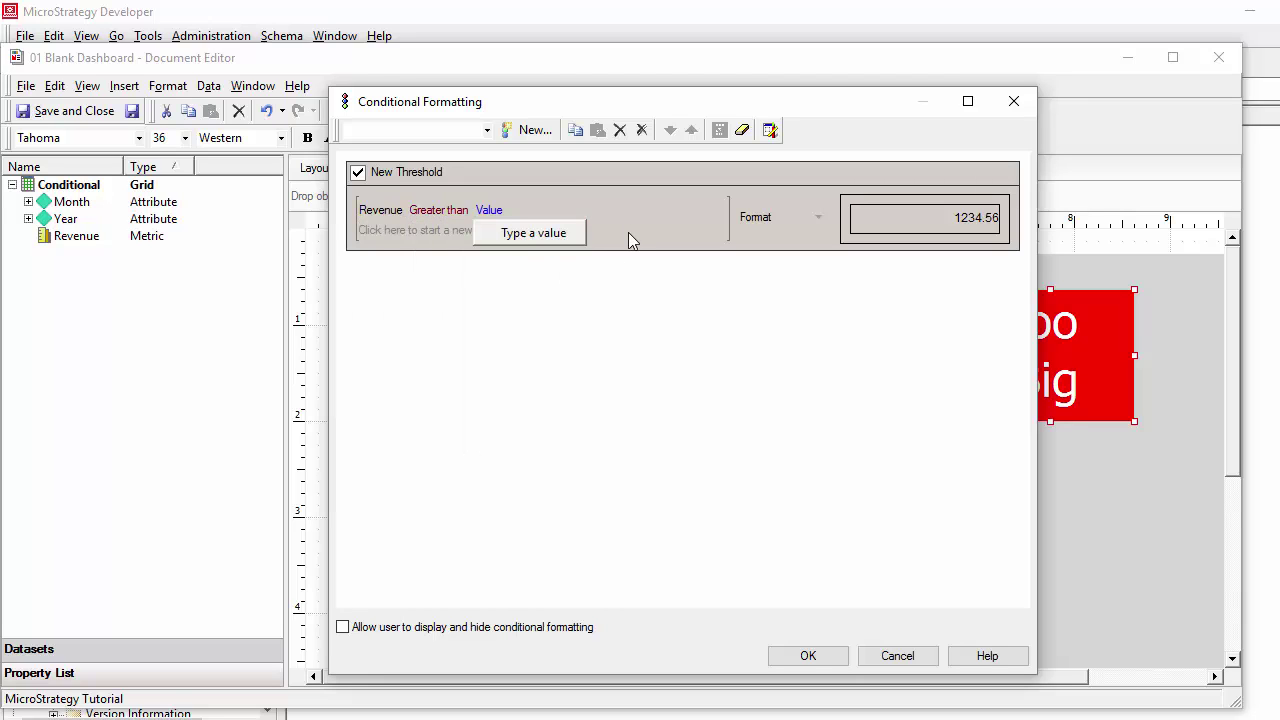
left_click(517, 245)
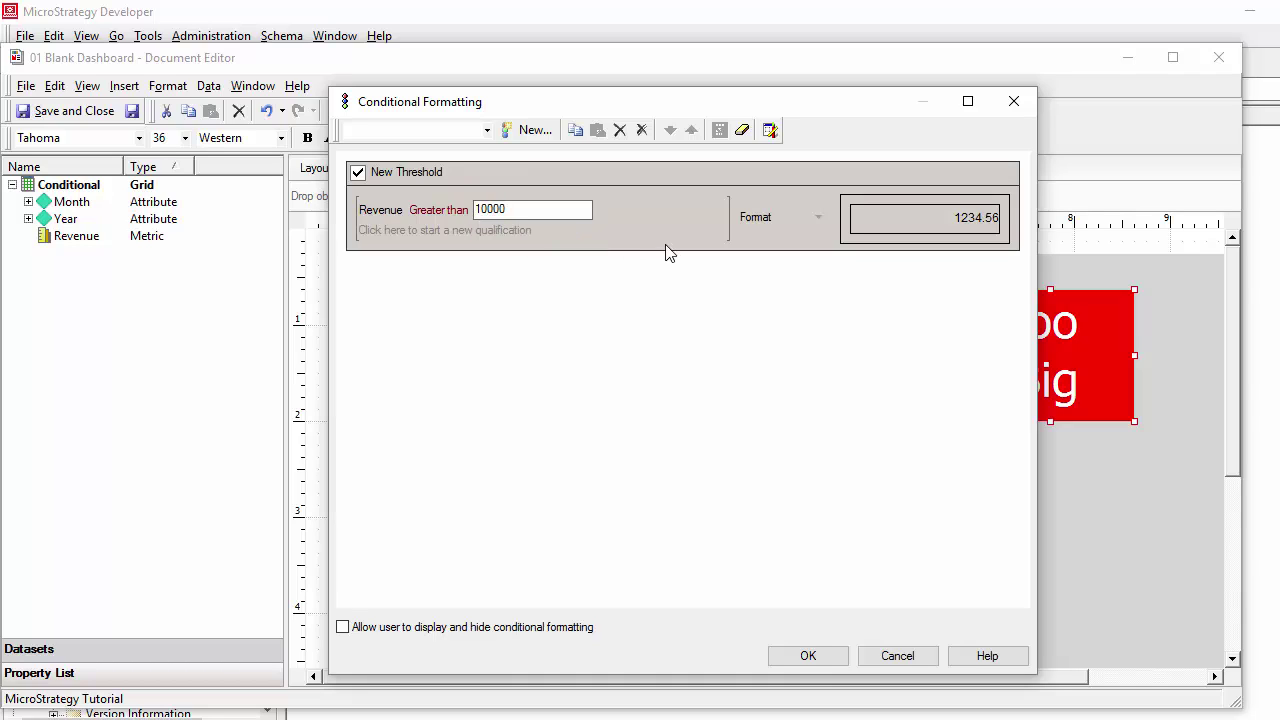
type("100")
left_click(620, 290)
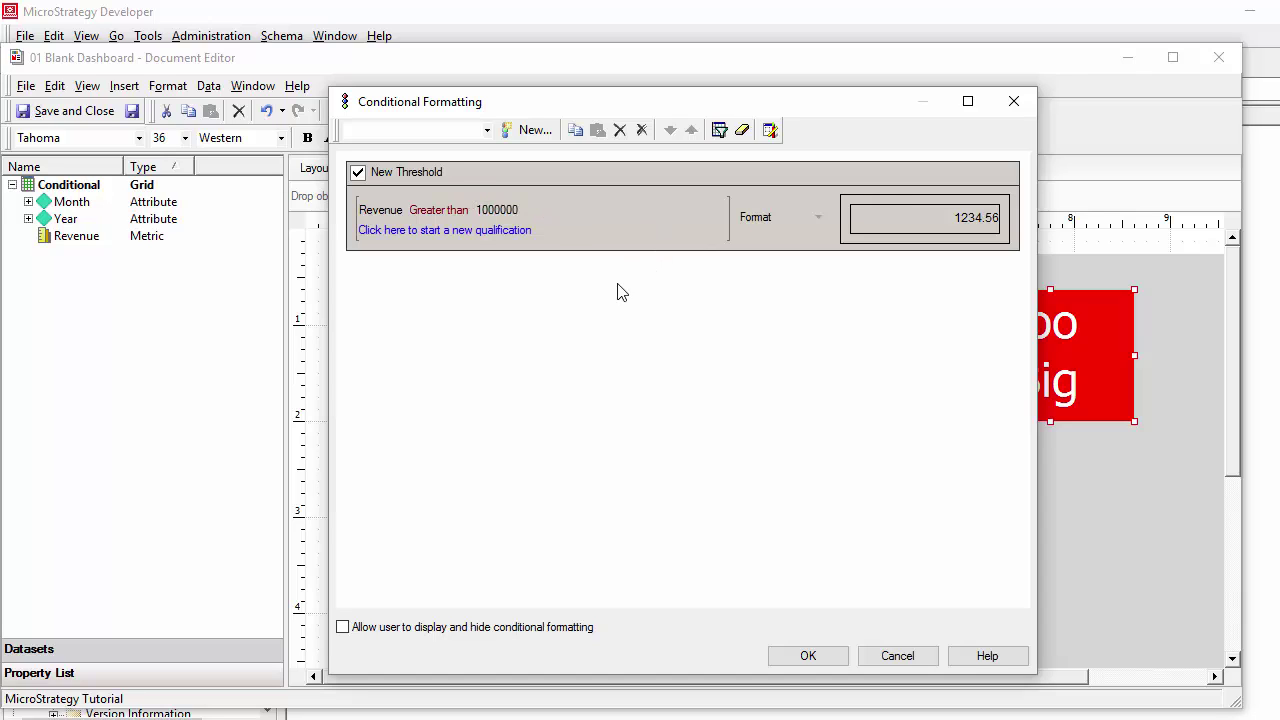
Set the condition to Revenue less than or equal to 1000000 with Hide object
left_click(440, 212)
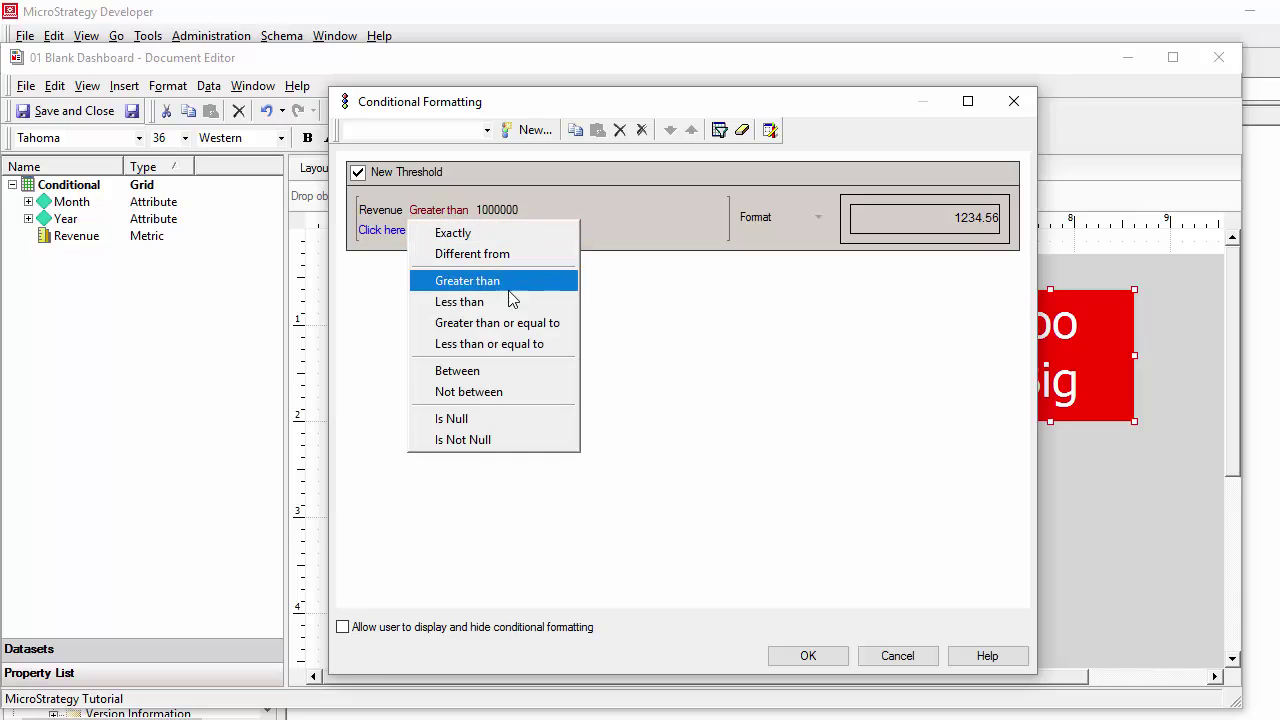
left_click(543, 344)
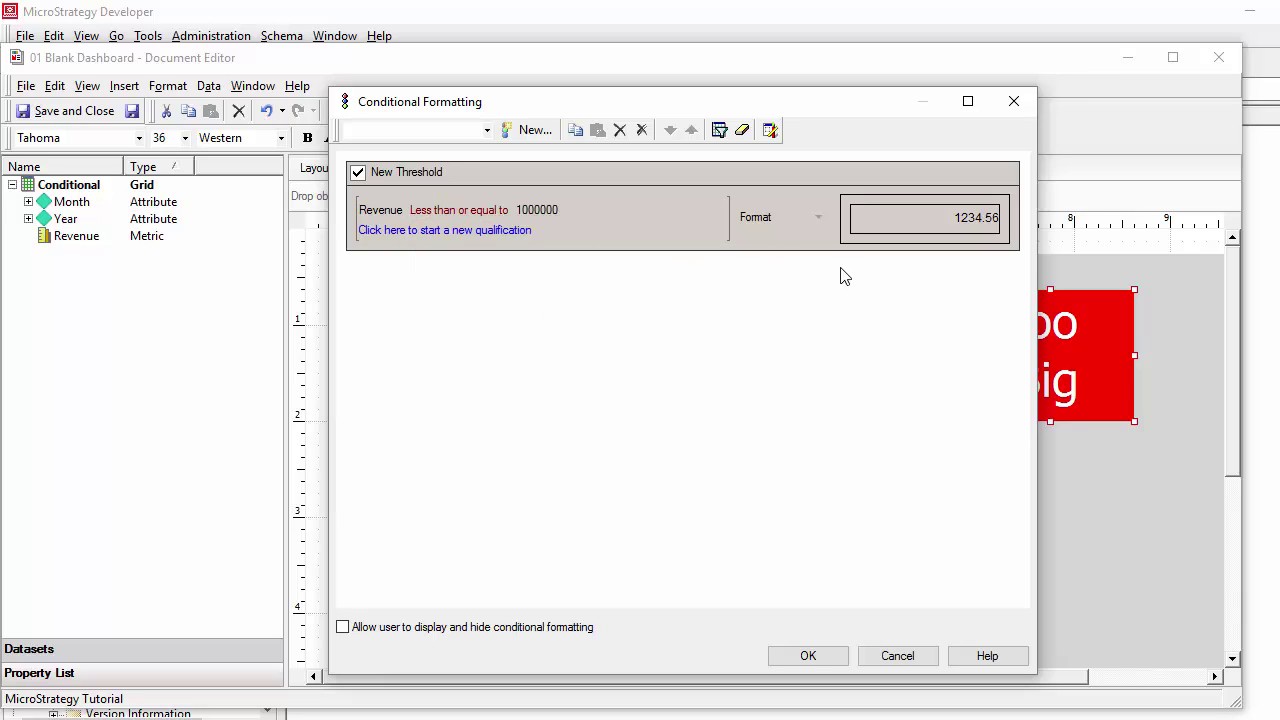
left_click(817, 218)
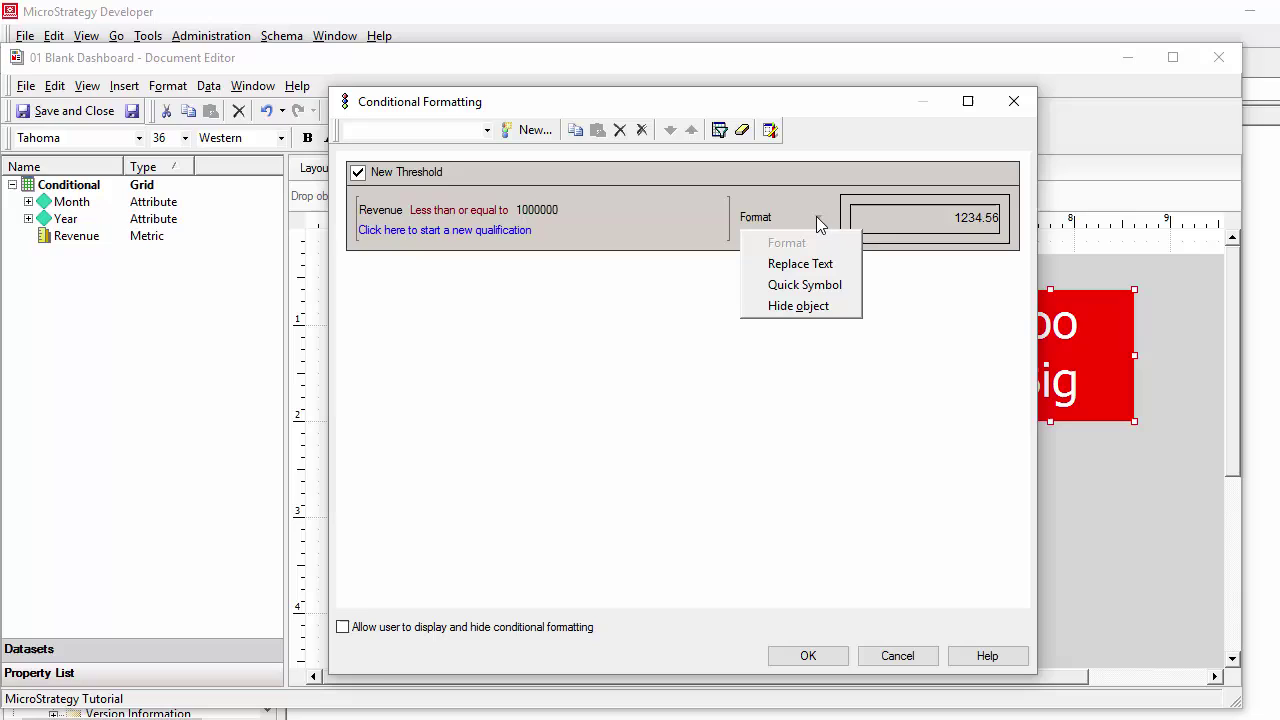
left_click(813, 306)
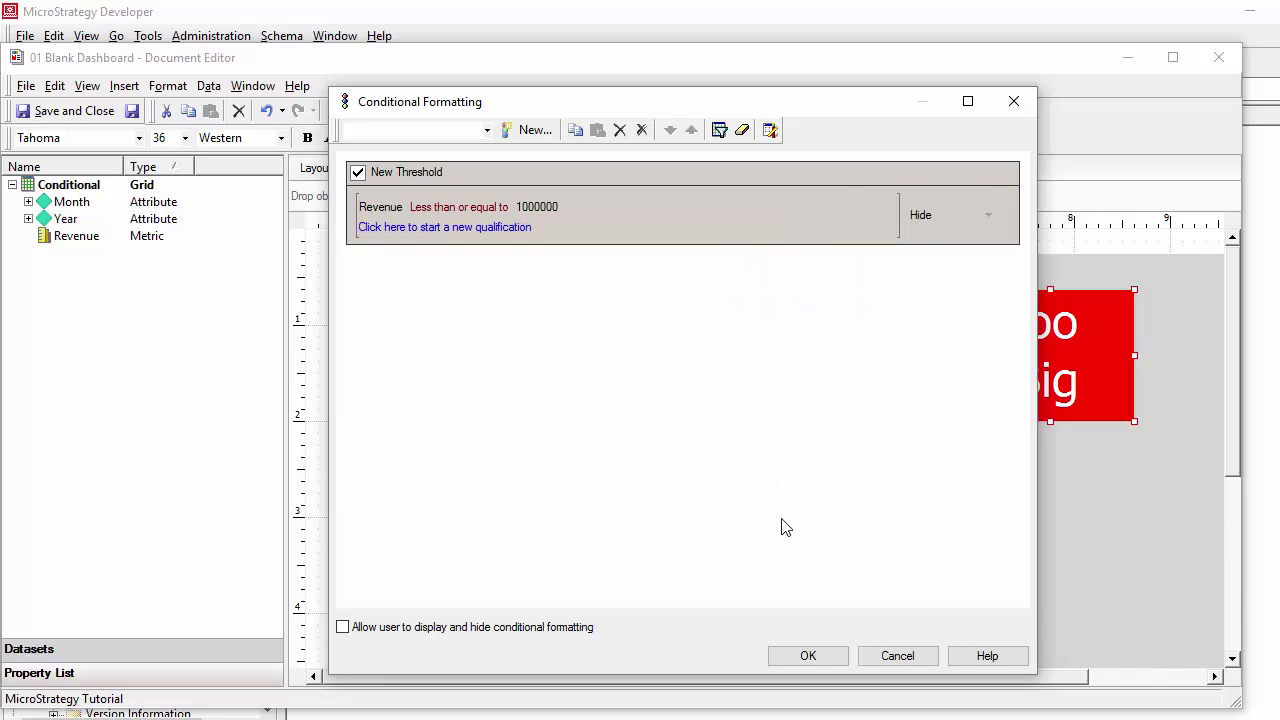
left_click(822, 660)
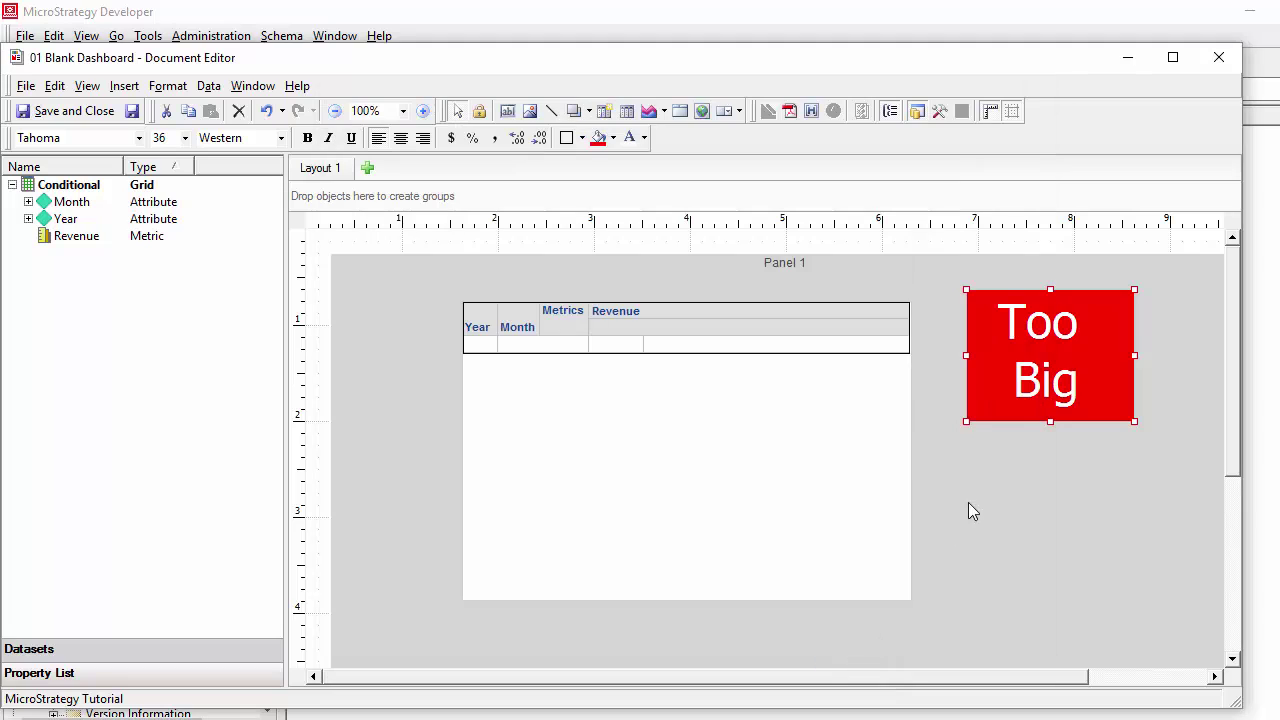
Save and close the document as 'Conditional Formatting'
left_click(72, 112)
type("Conditional Formatting")
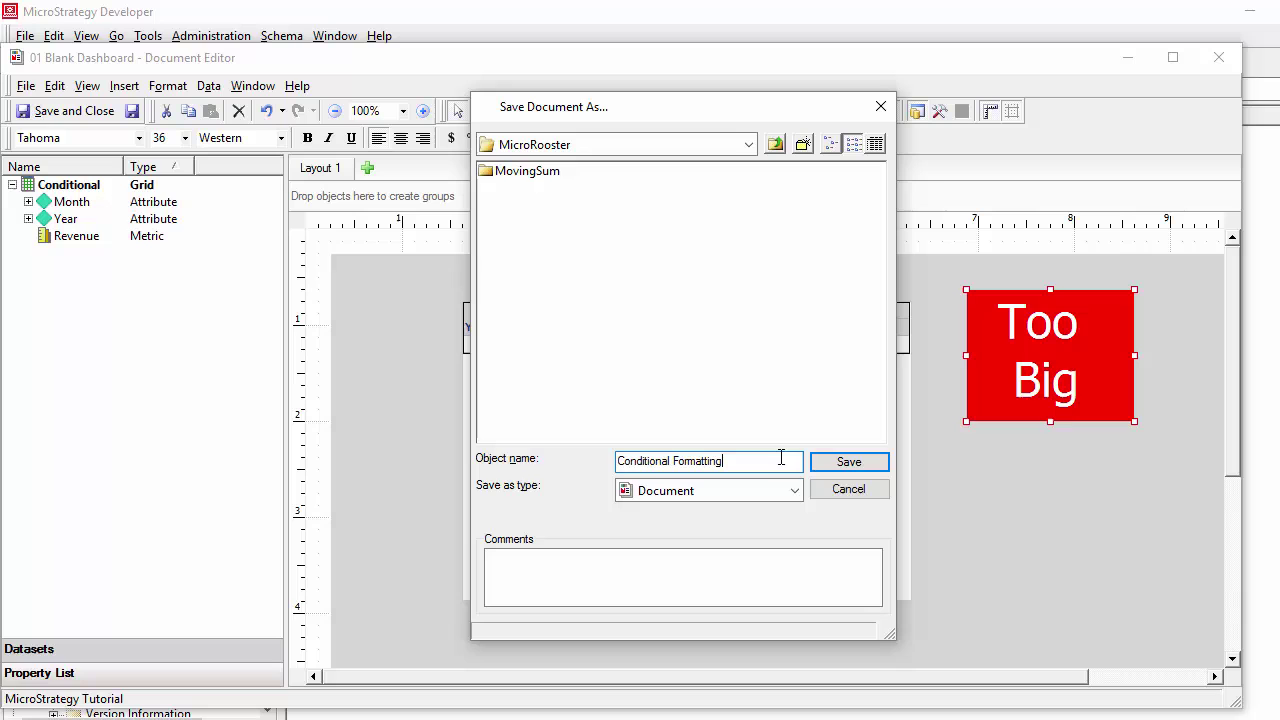
left_click(872, 461)
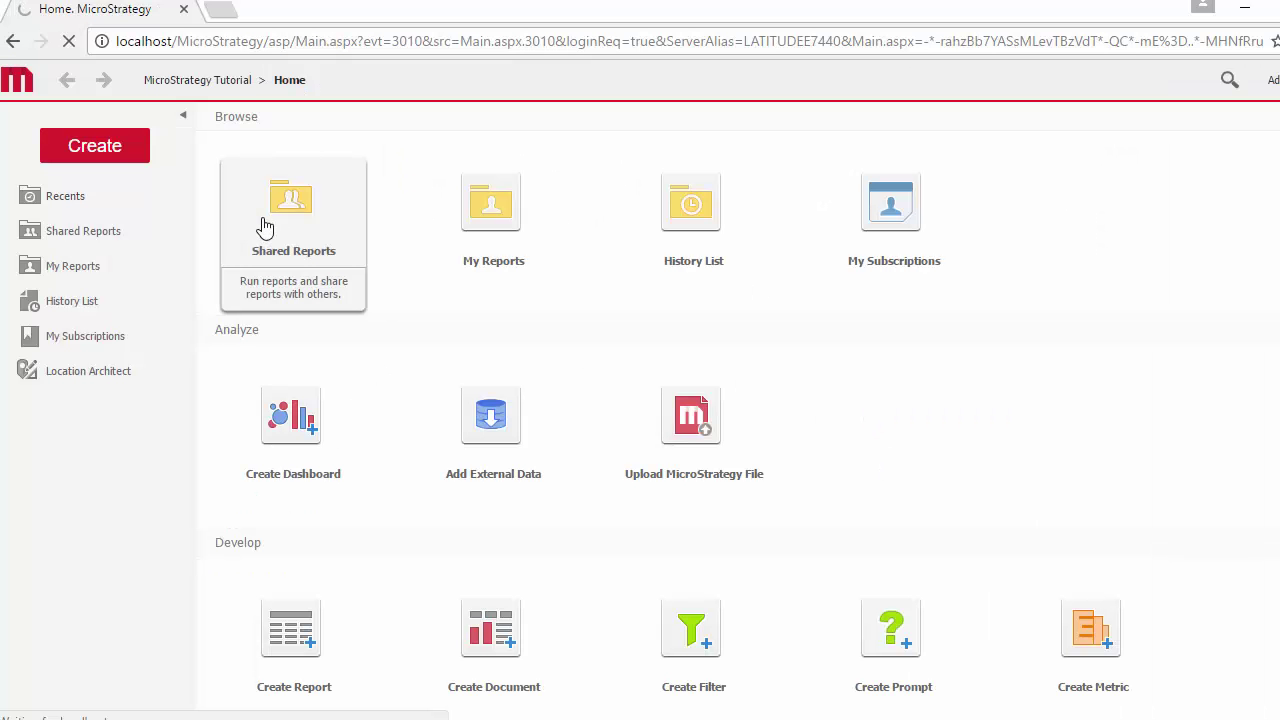
Open Conditional Formatting from Shared Reports > MicroRooster in presentation mode and scroll the grid
left_click(263, 229)
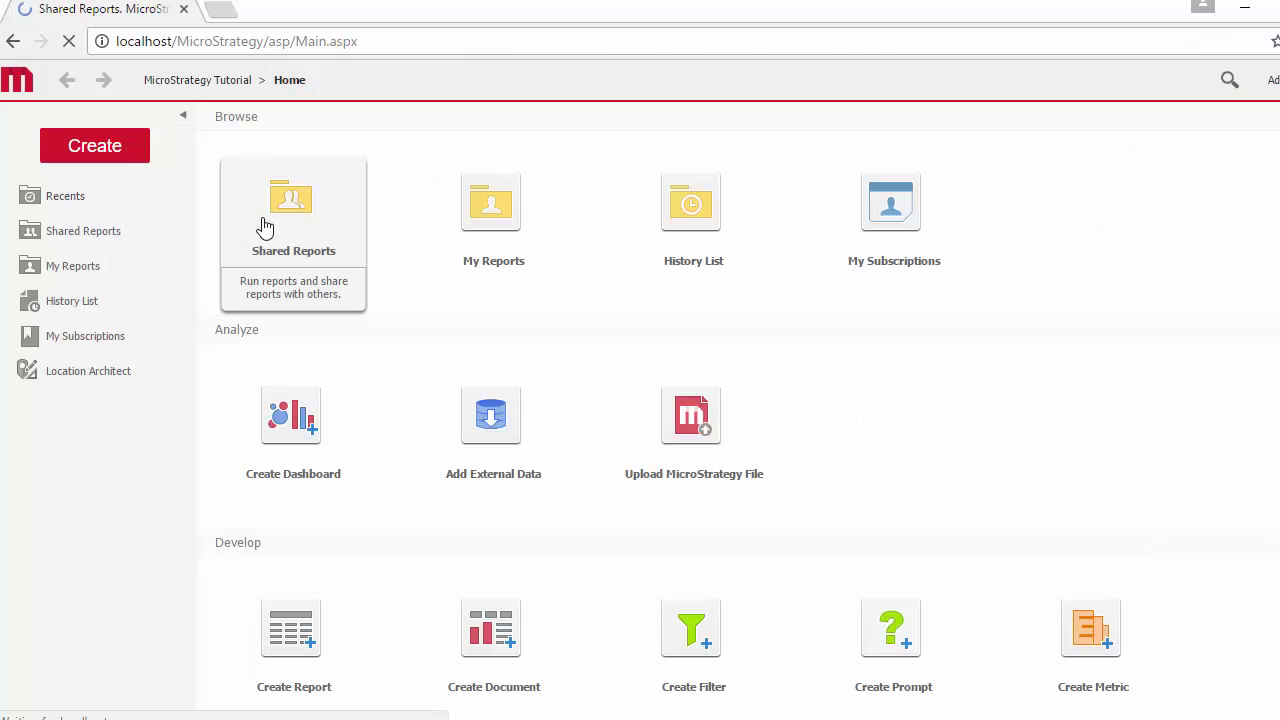
left_click(257, 277)
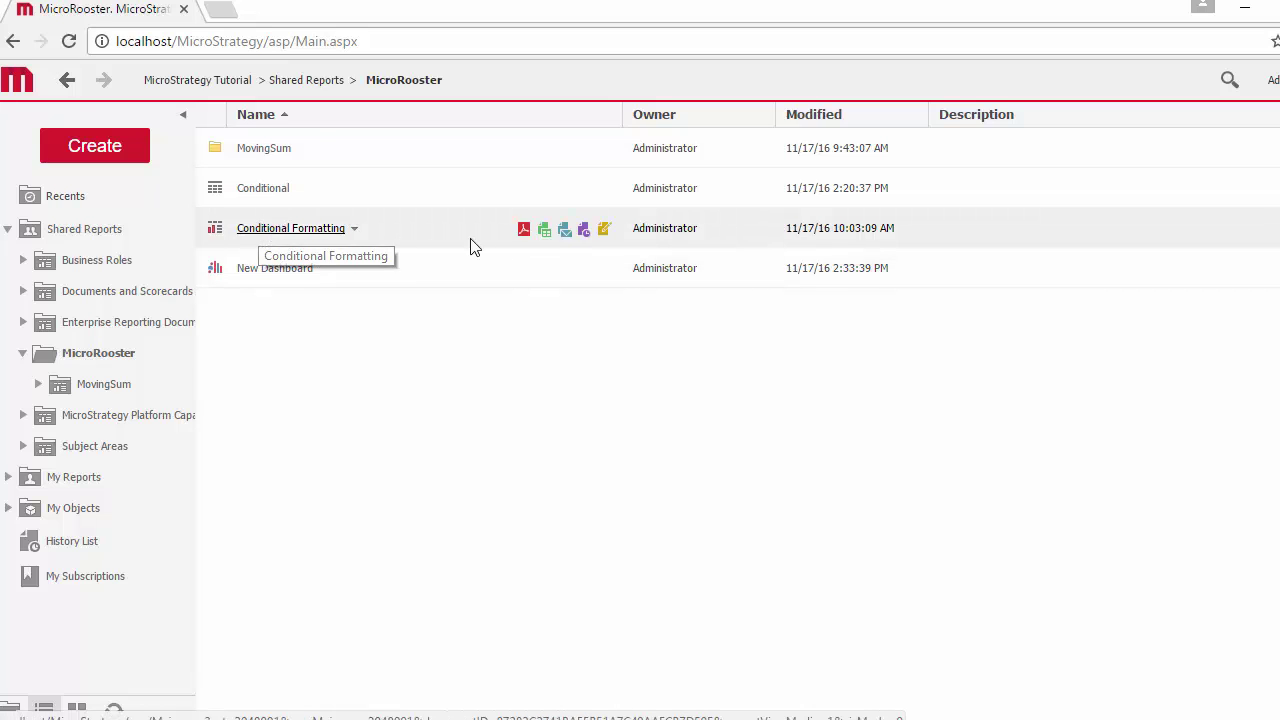
left_click(607, 233)
left_click(62, 700)
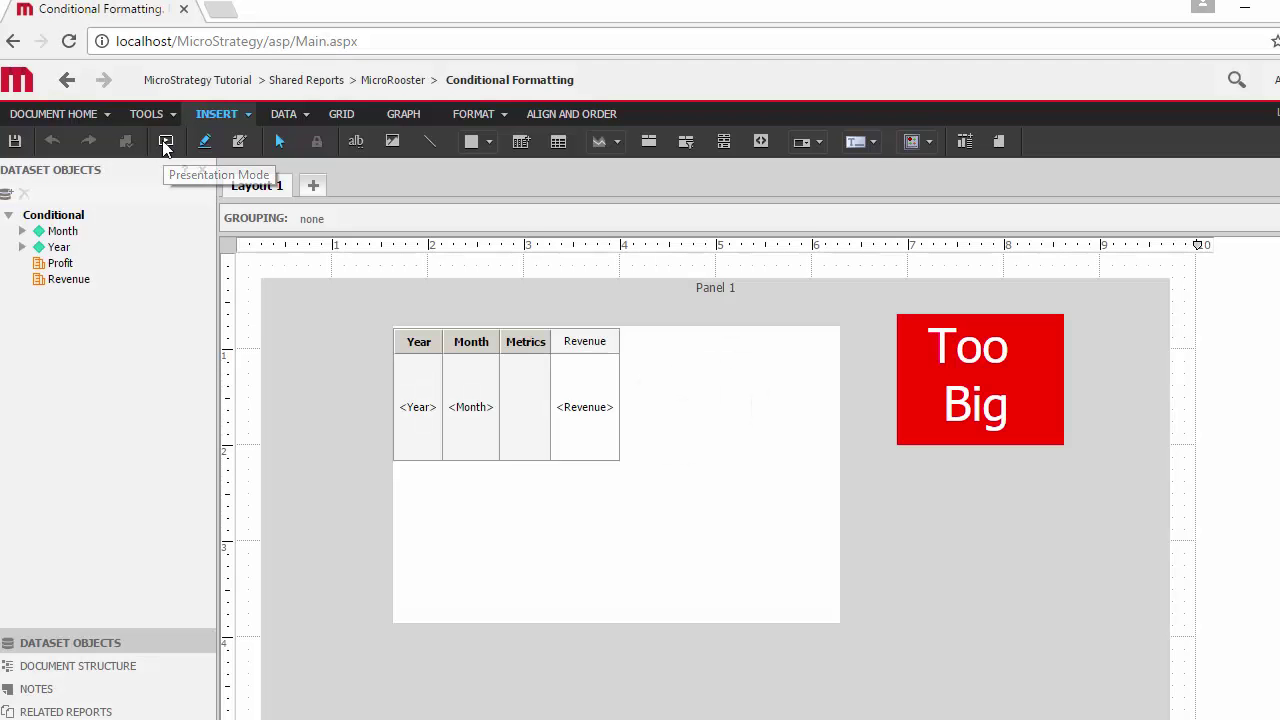
left_click(166, 145)
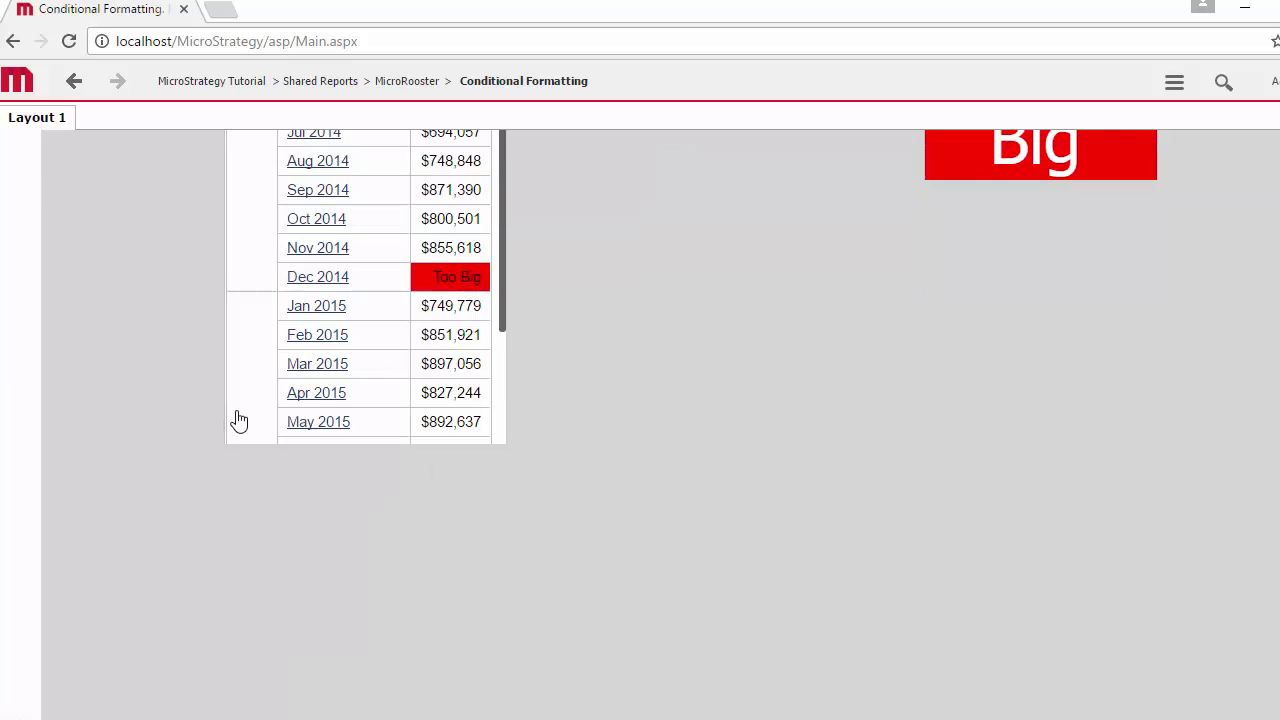
left_click_drag(503, 305, 520, 215)
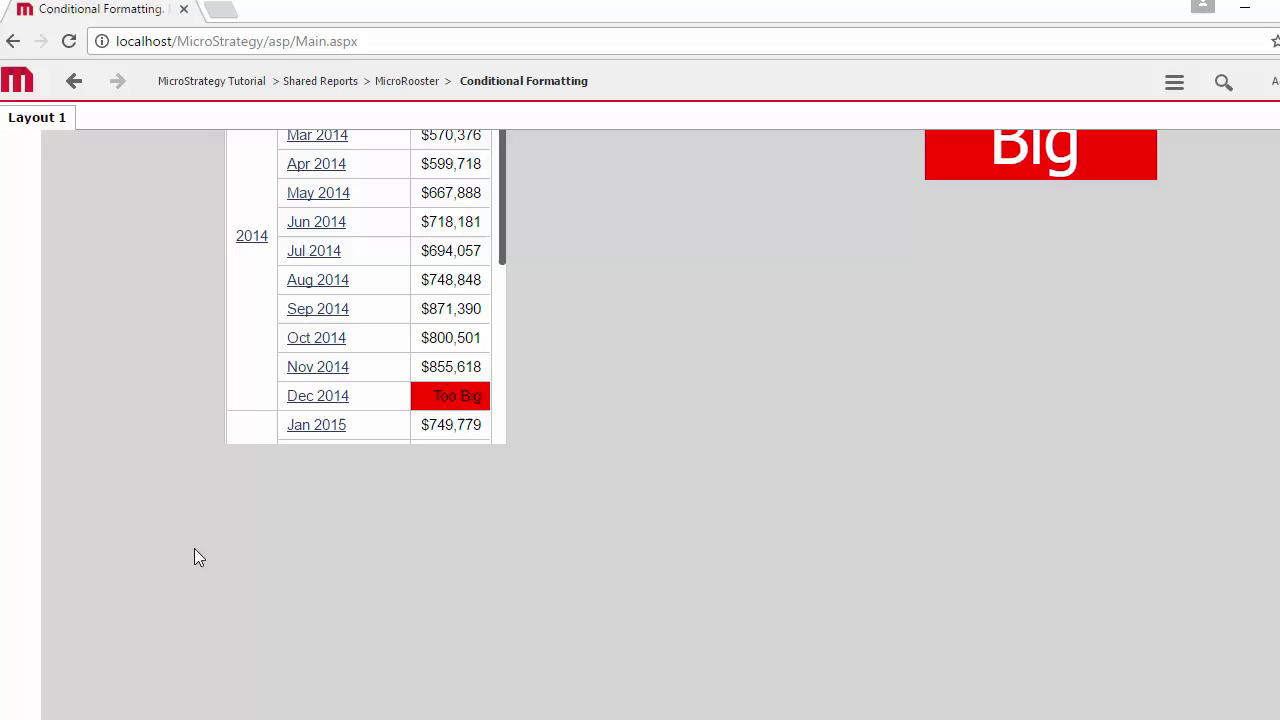
Add a Not in list filter excluding Dec 2014 to the Conditional report and run it
key("alt+Tab")
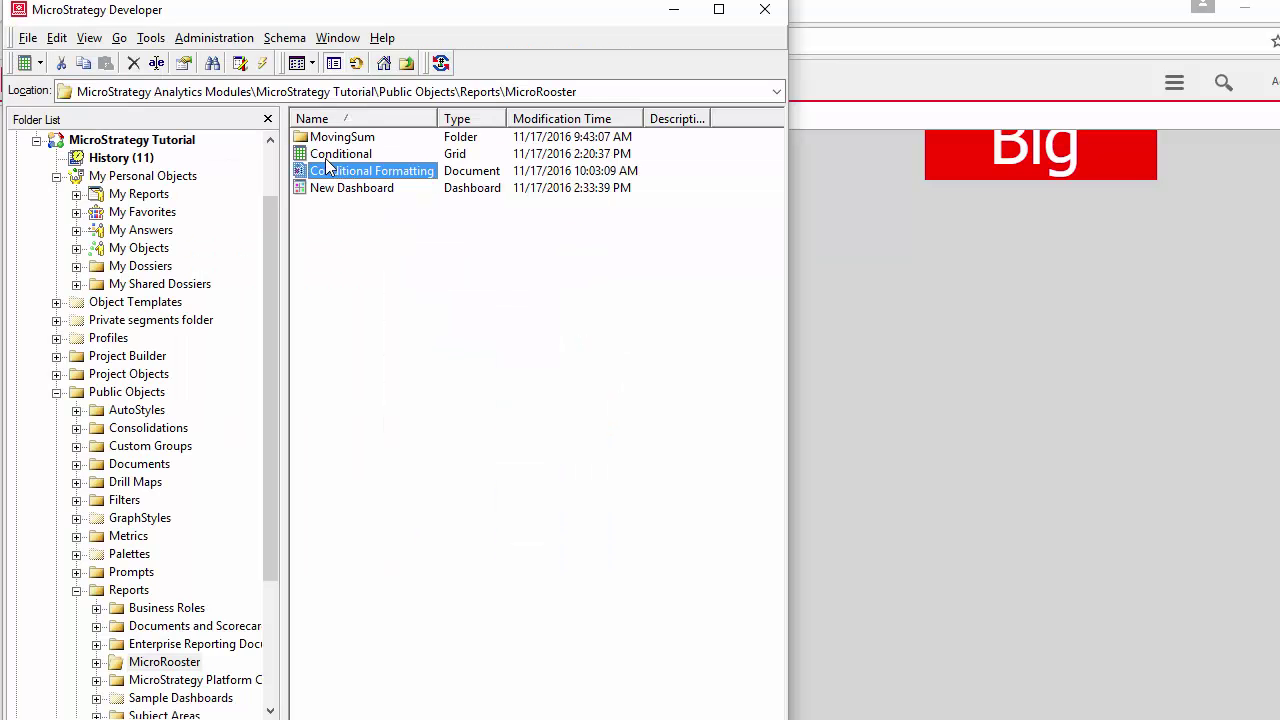
right_click(325, 158)
left_click(383, 289)
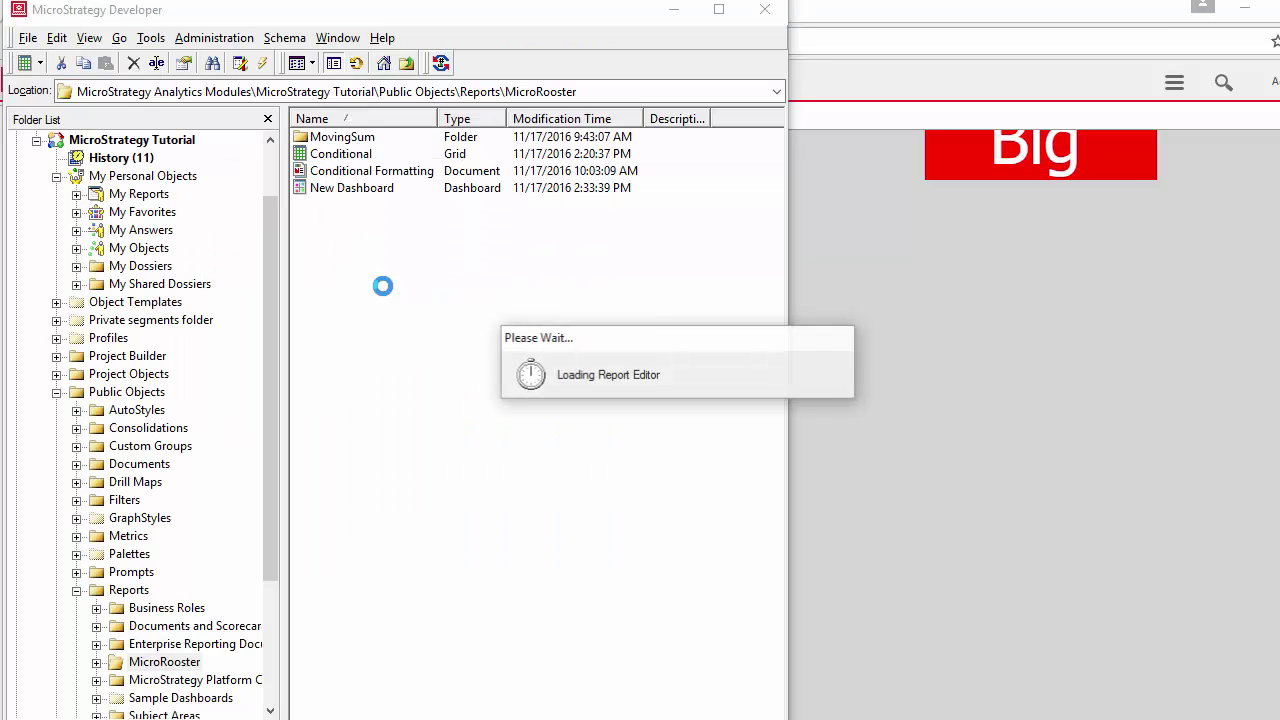
double_click(390, 298)
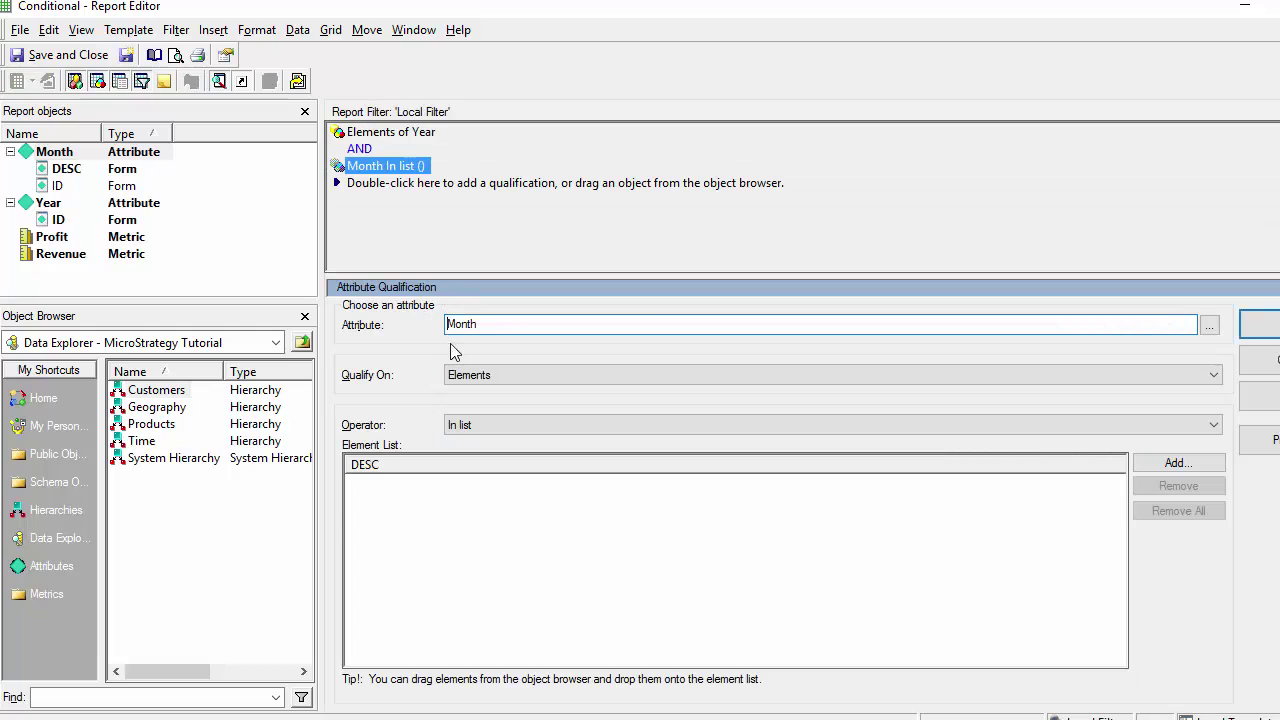
left_click(477, 428)
left_click(484, 454)
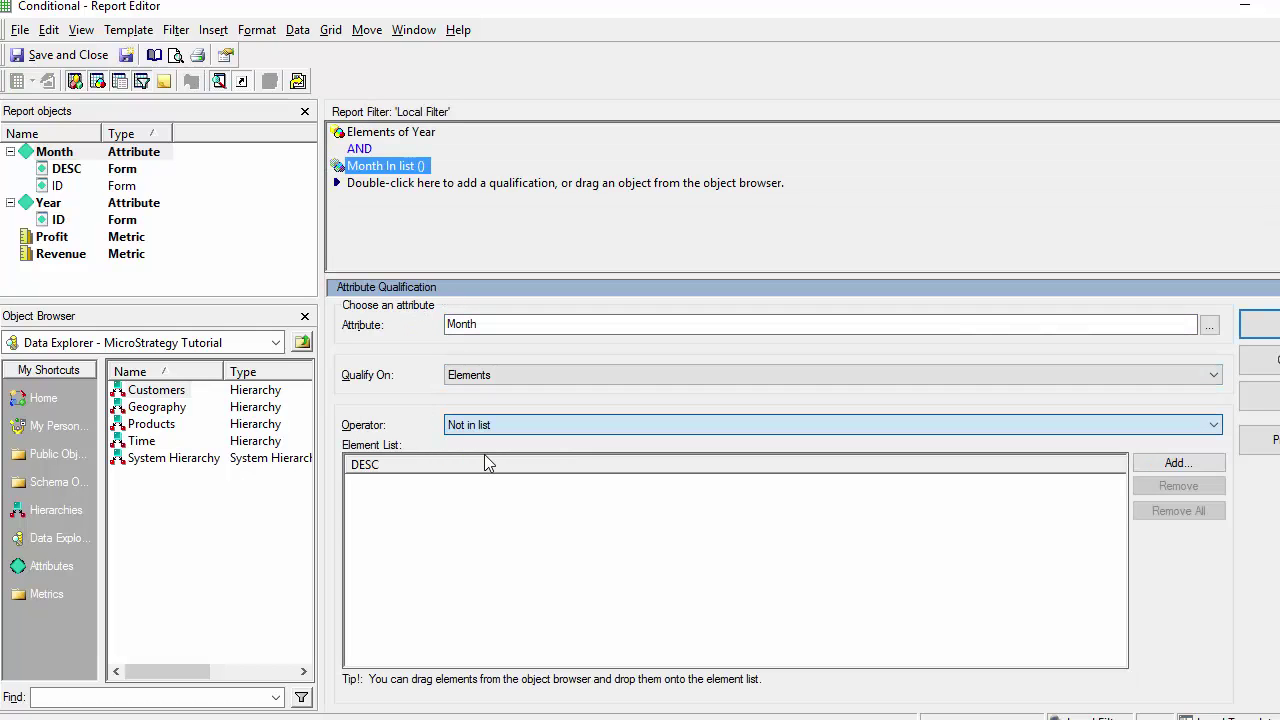
left_click(1210, 463)
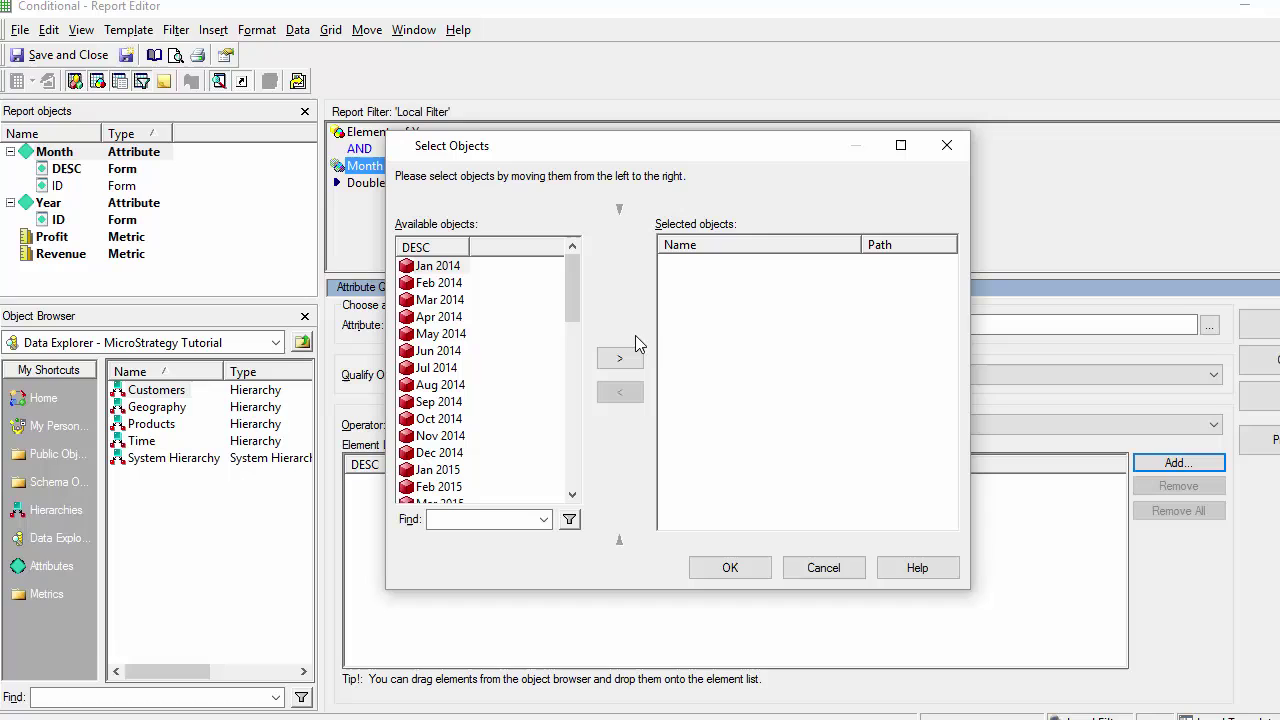
double_click(447, 452)
left_click(735, 567)
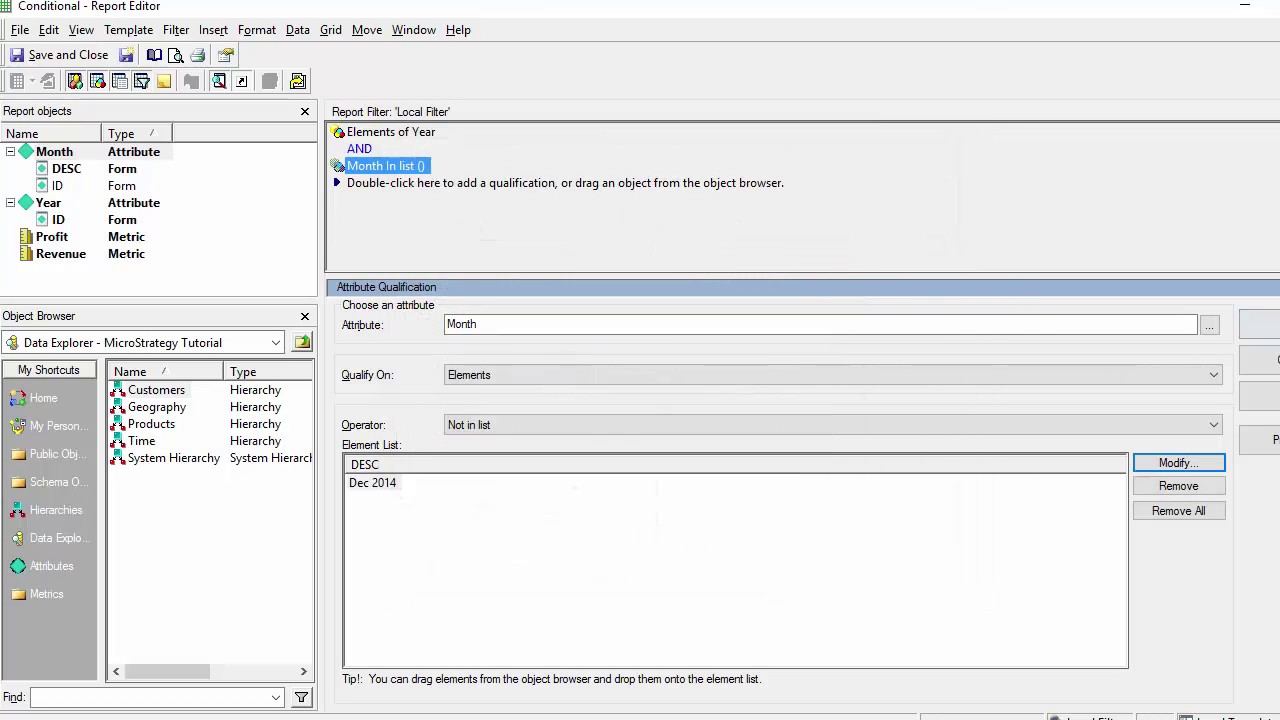
left_click(17, 80)
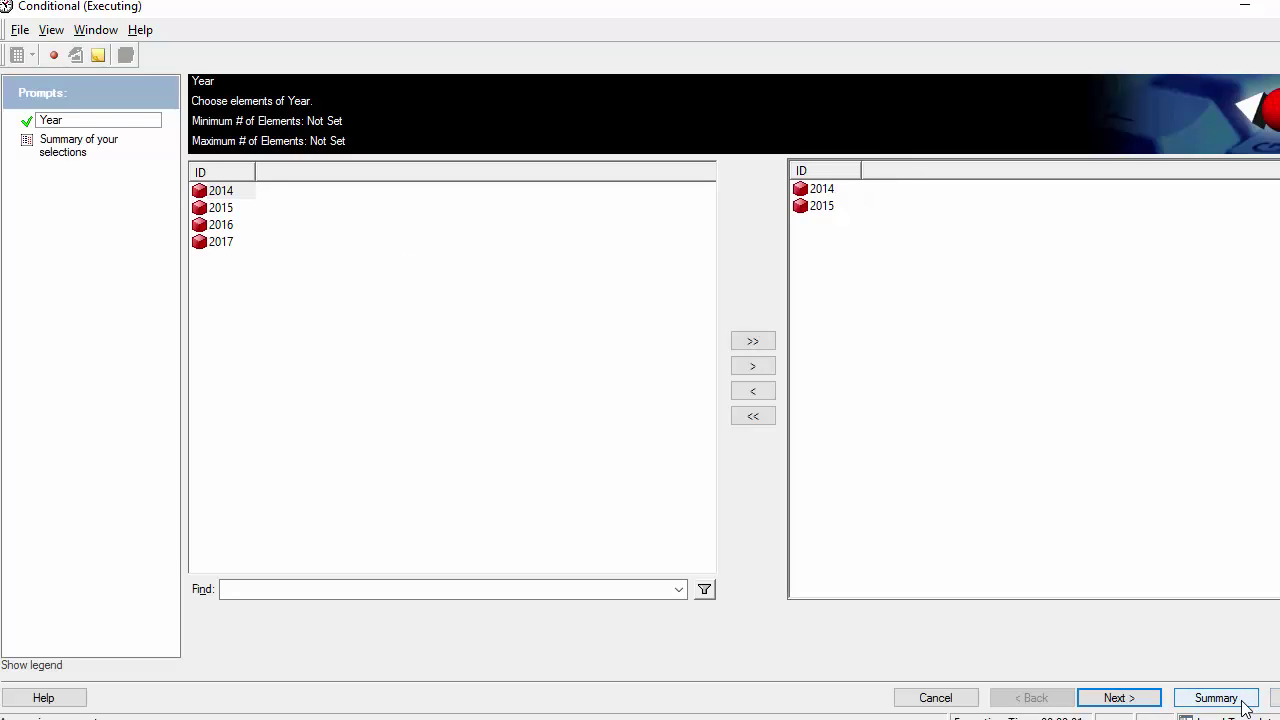
Run the Conditional report with 2014 and 2015 kept in the Year prompt
left_click(1276, 698)
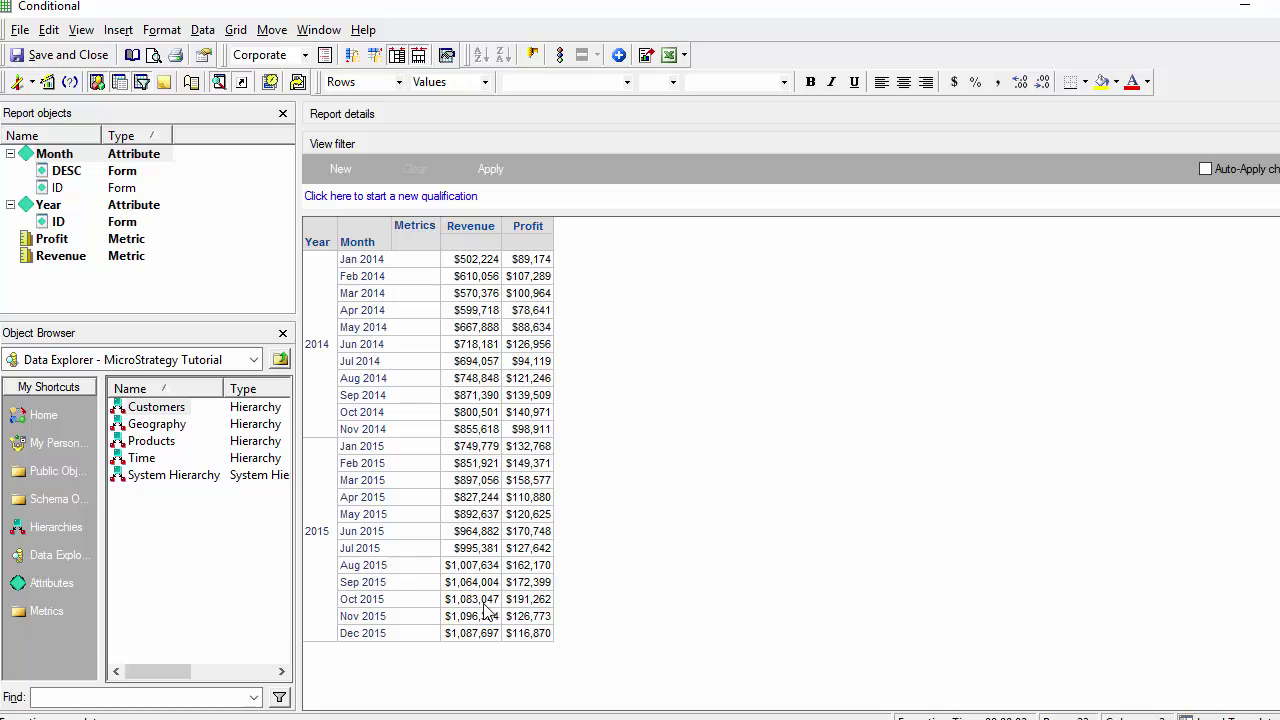
Close the report and run the Conditional Formatting document in MicroStrategy Web for the chosen years
left_click(1270, 5)
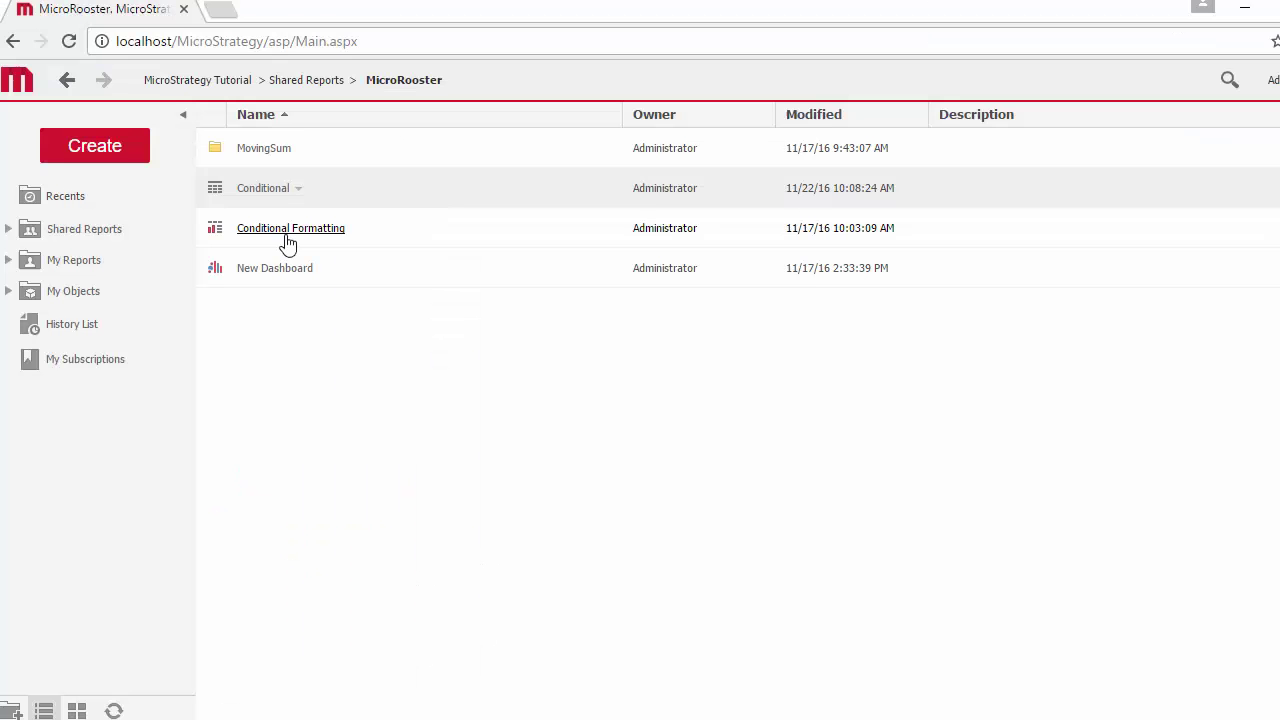
left_click(285, 229)
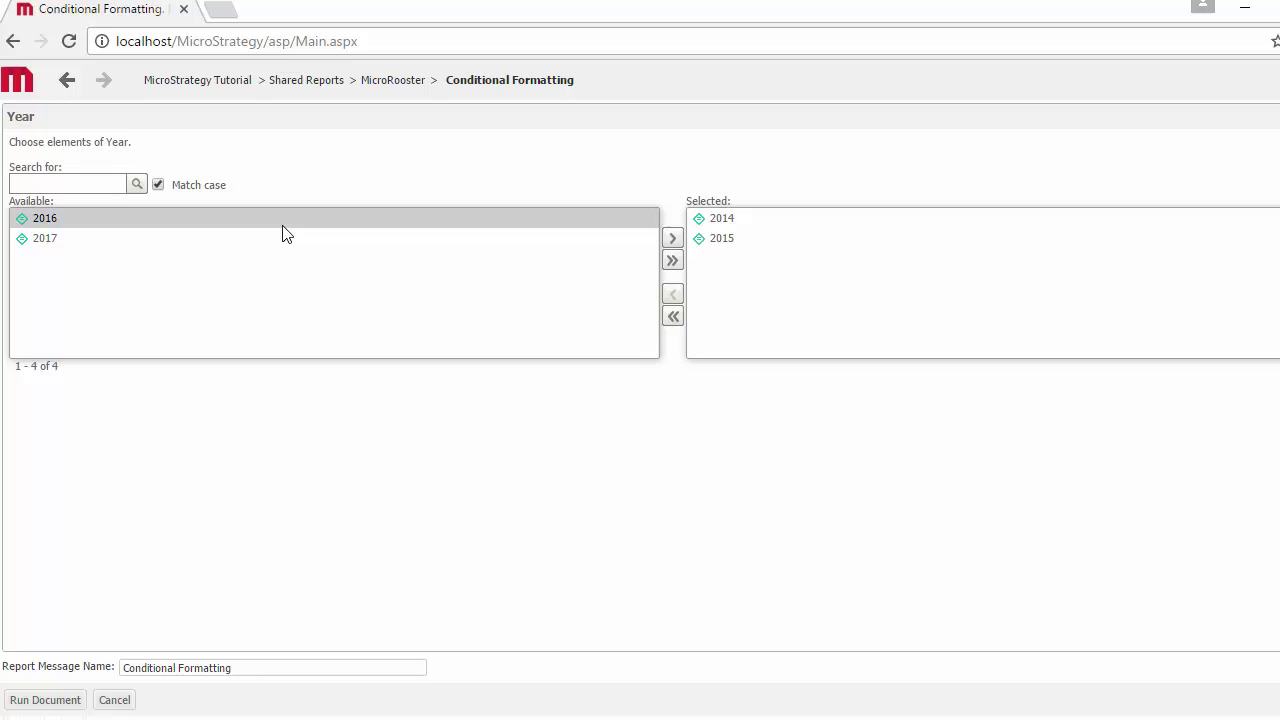
left_click(62, 699)
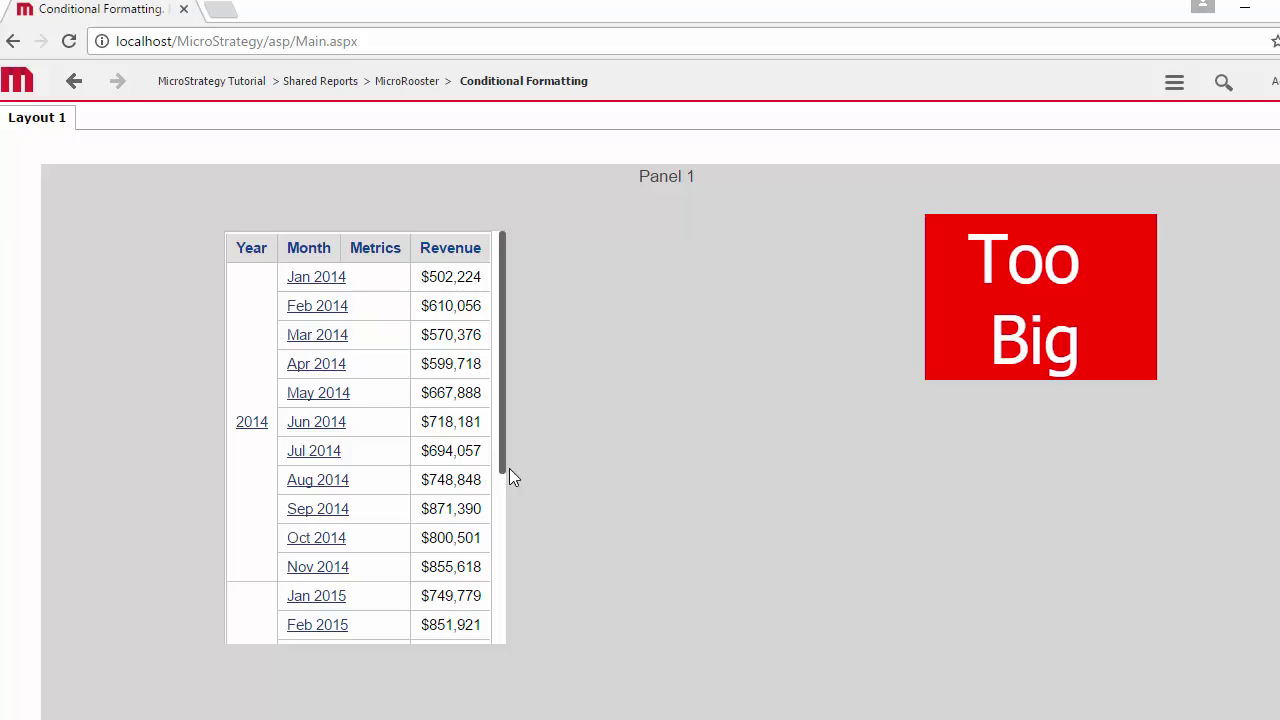
scroll(501, 560, "down", 2)
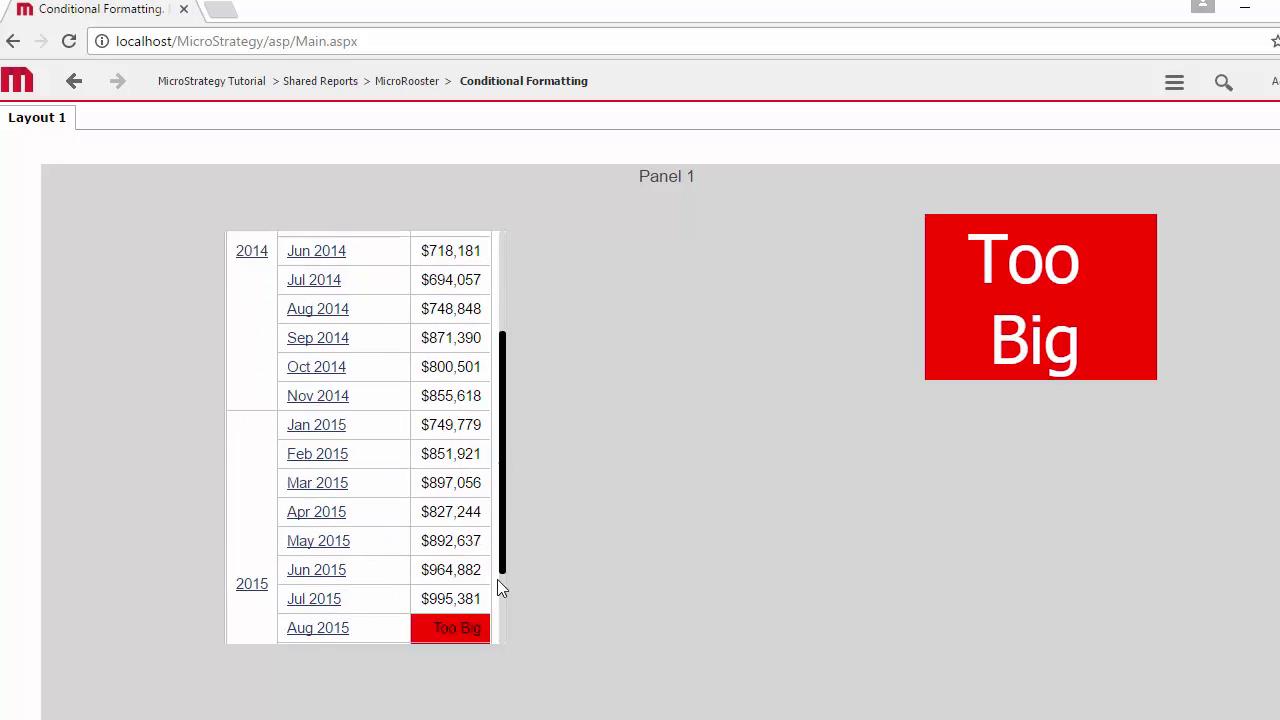
scroll(501, 585, "down", 2)
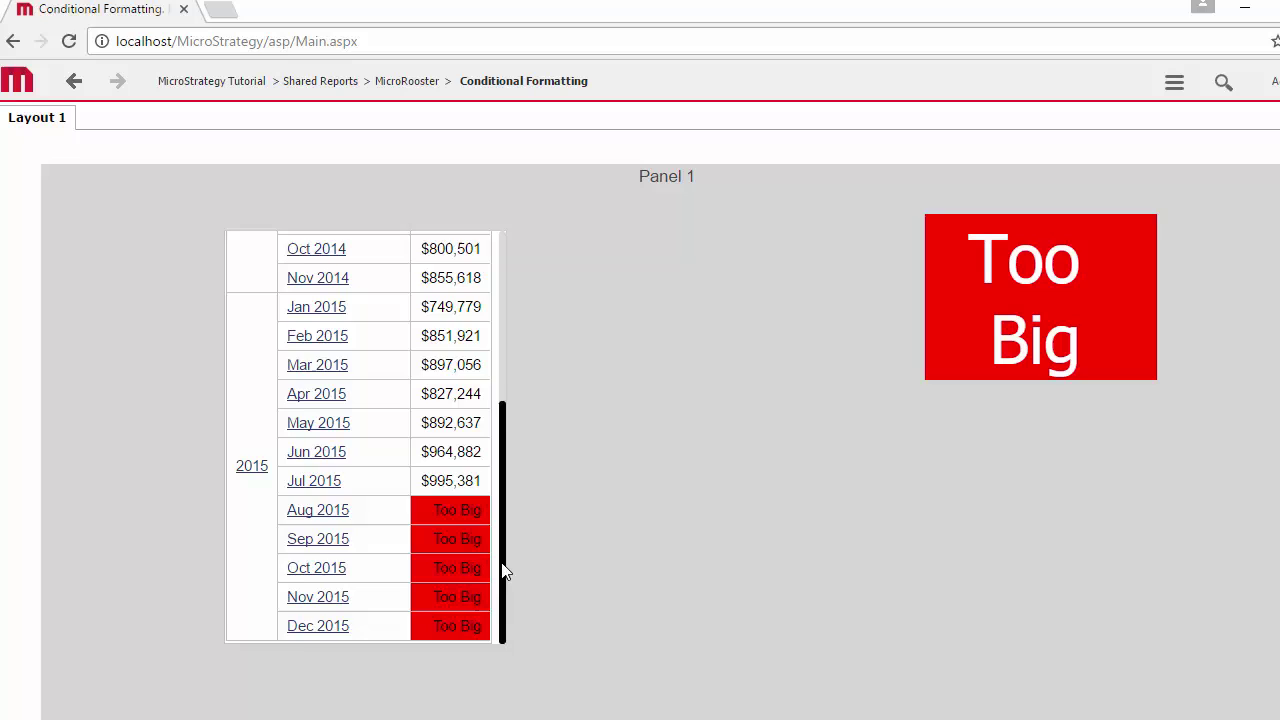
left_click_drag(503, 570, 533, 315)
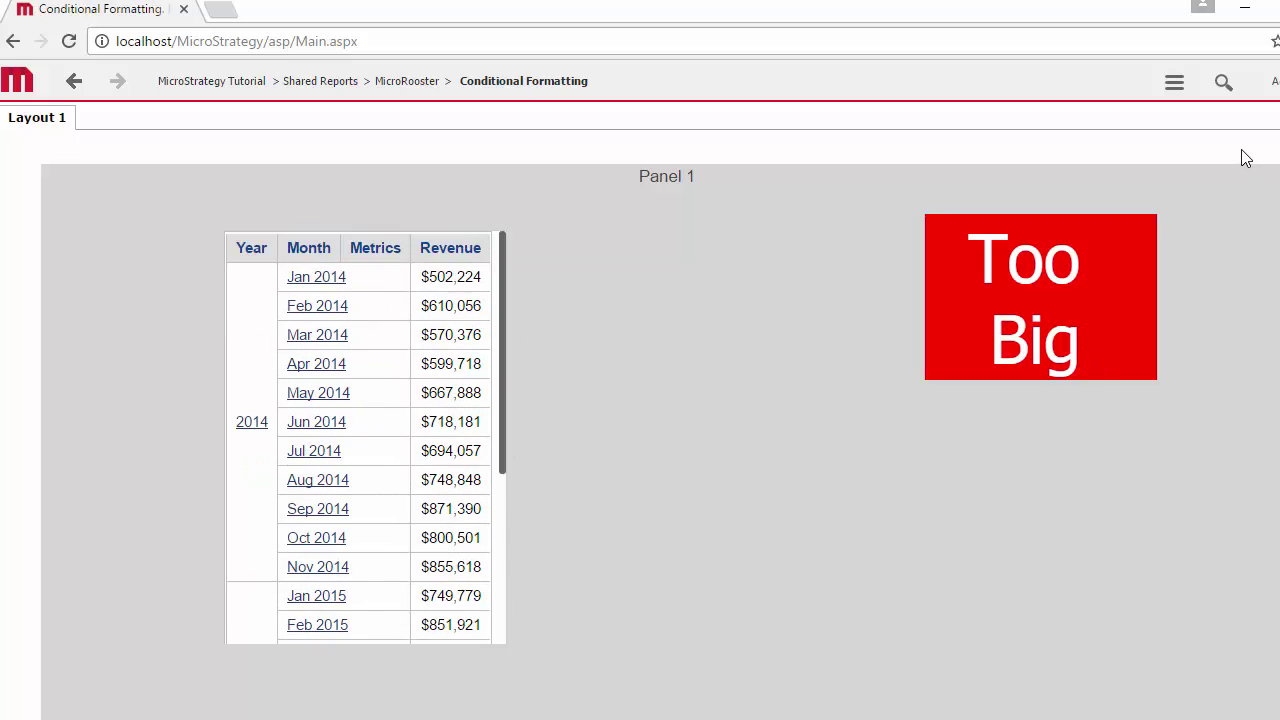
Re-prompt the dashboard, remove 2015 from the selected years, and run it with only 2014
left_click(1174, 84)
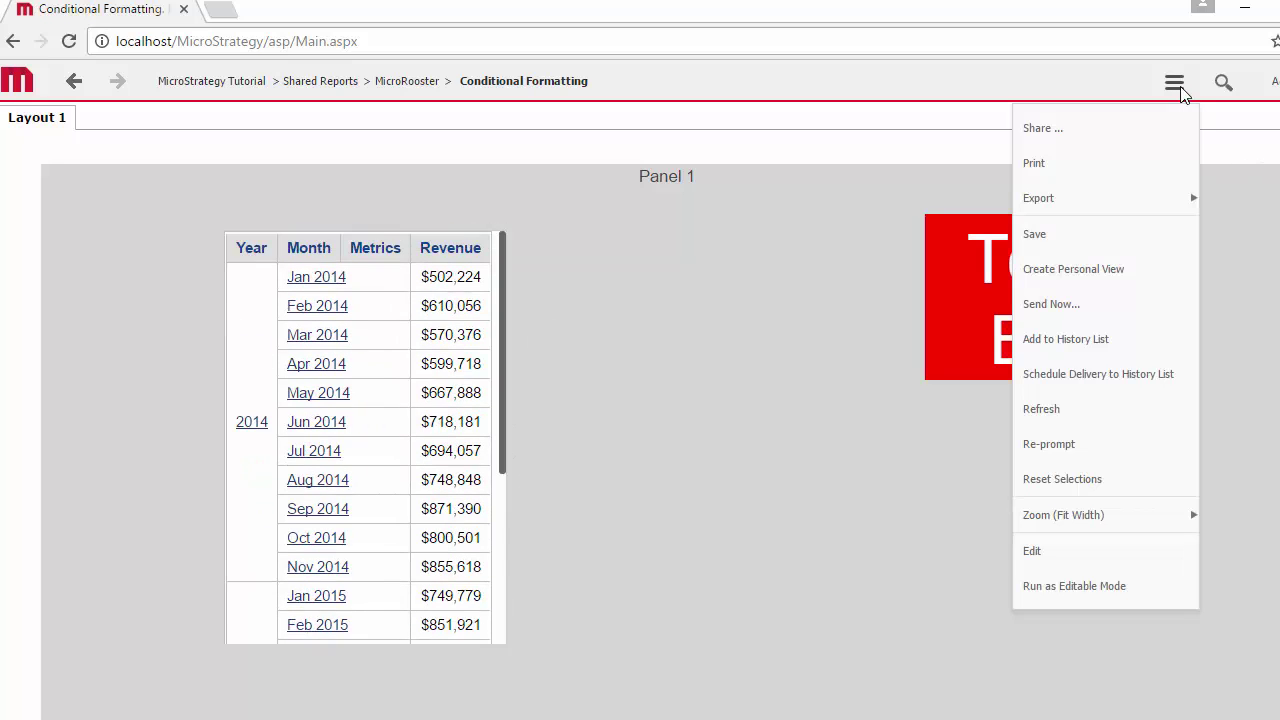
left_click(1078, 444)
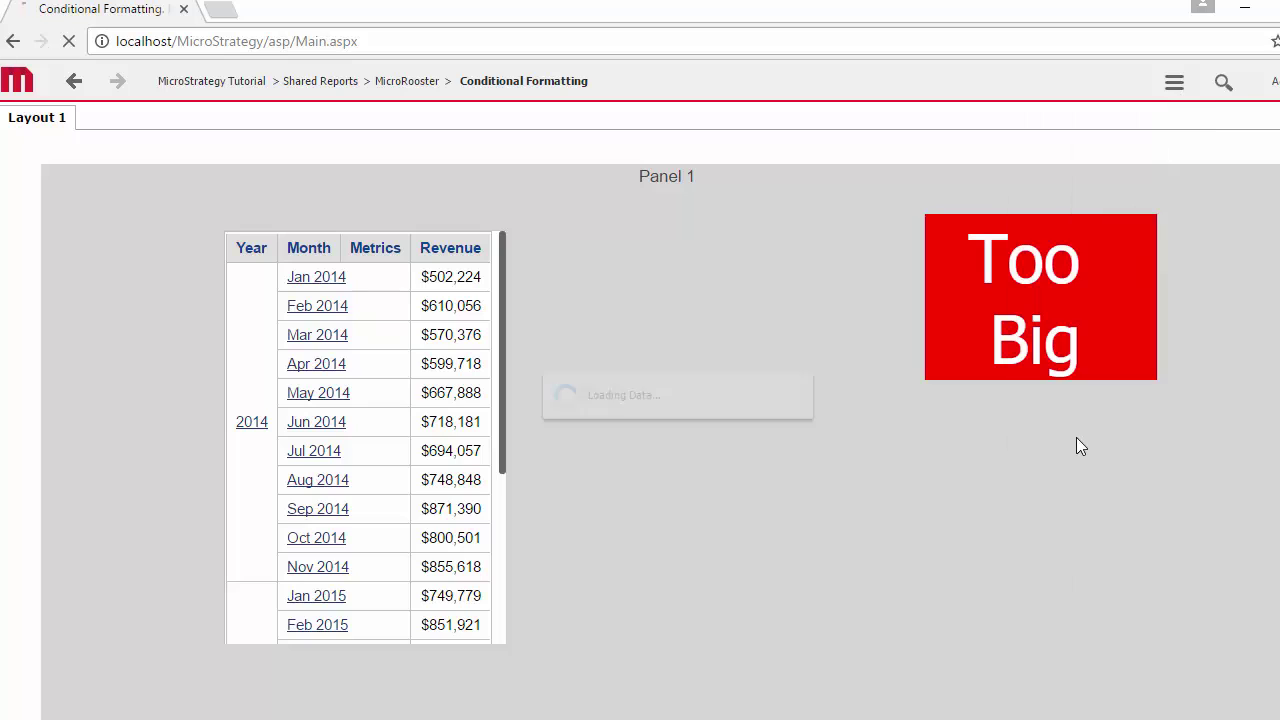
left_click(725, 238)
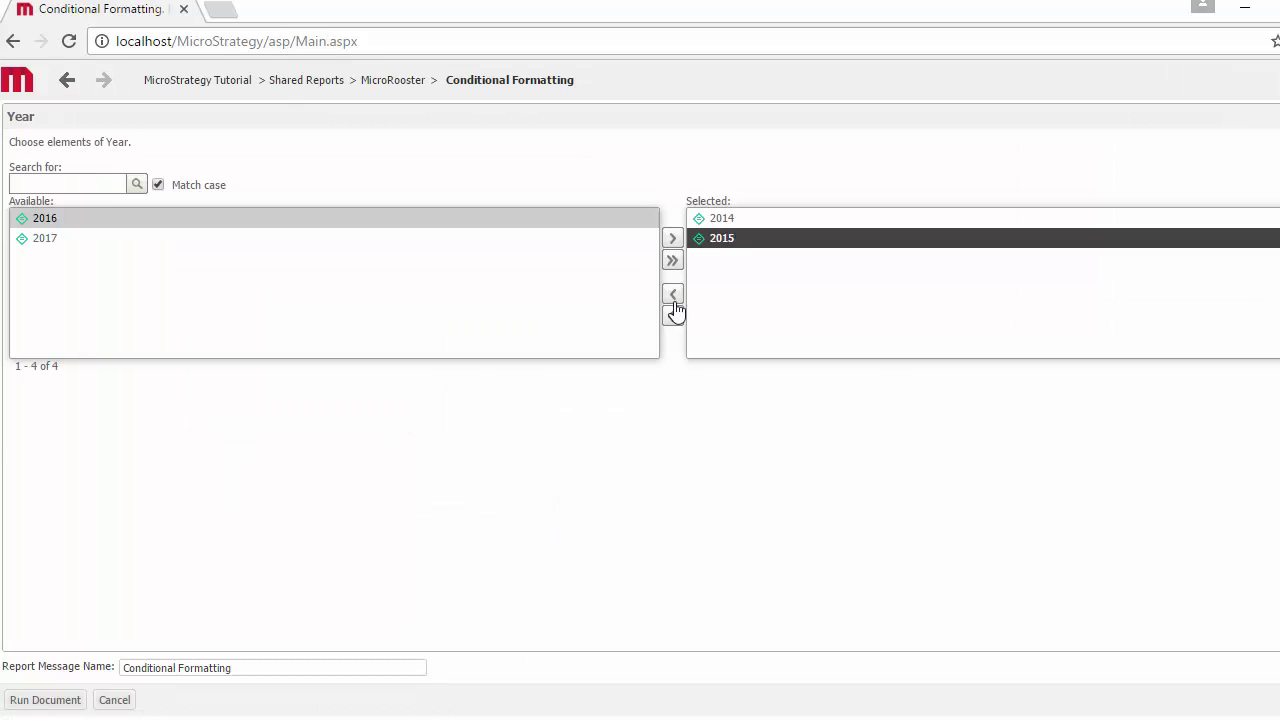
left_click(672, 294)
left_click(40, 700)
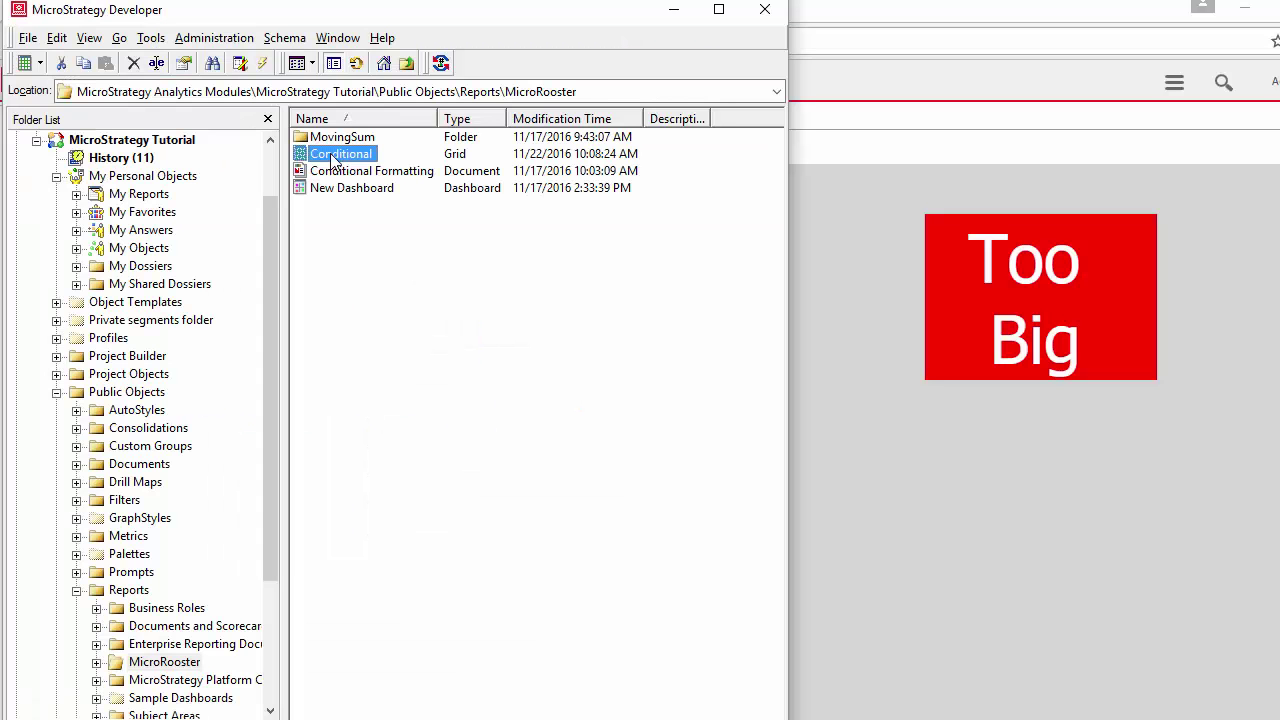
Edit the Conditional report's Month Not in list filter and open its month list
right_click(335, 160)
left_click(392, 283)
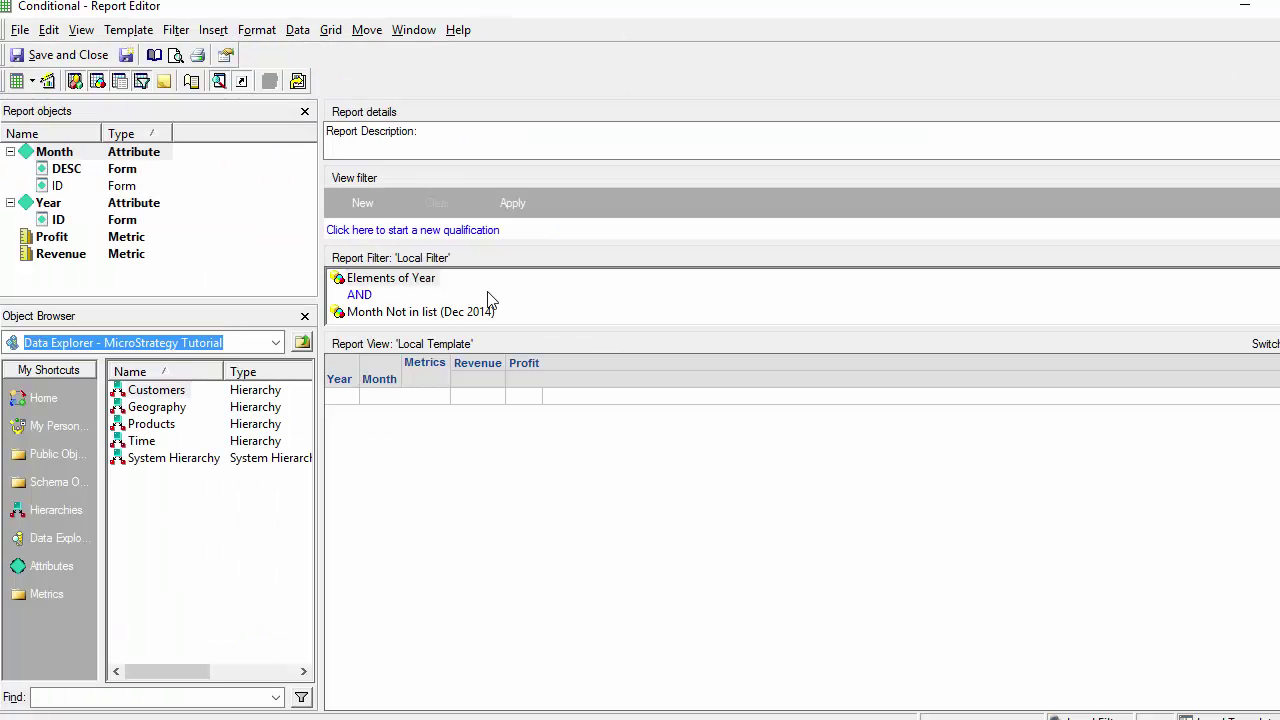
double_click(422, 312)
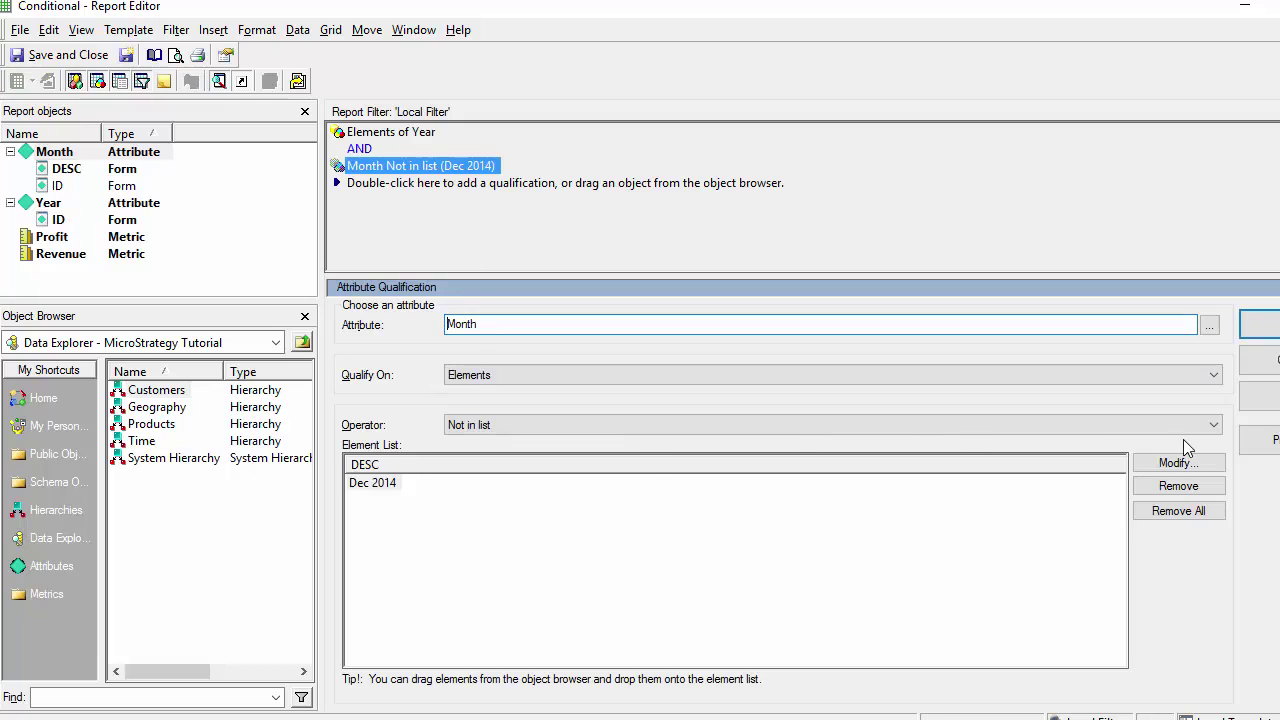
left_click(1216, 463)
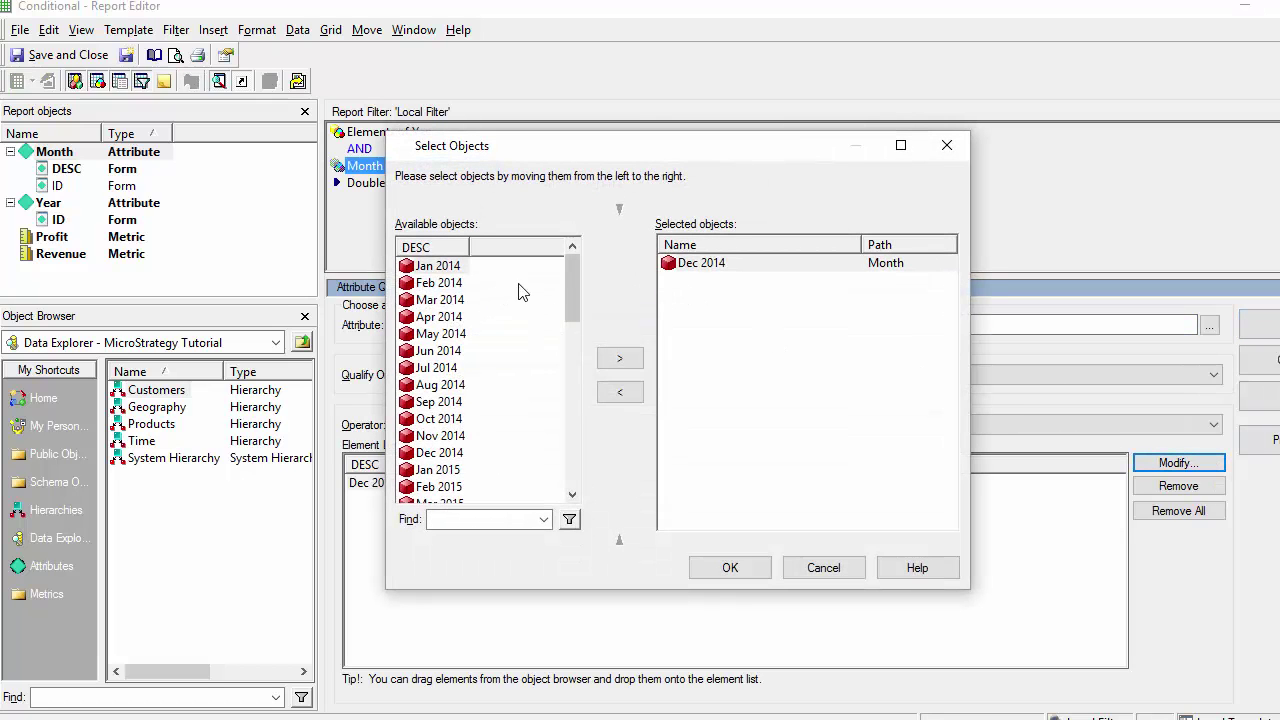
Add Jan through Oct 2014 to the excluded months alongside Dec 2014, and save the filter
left_click(627, 362)
left_click(627, 363)
left_click(627, 363)
left_click(626, 364)
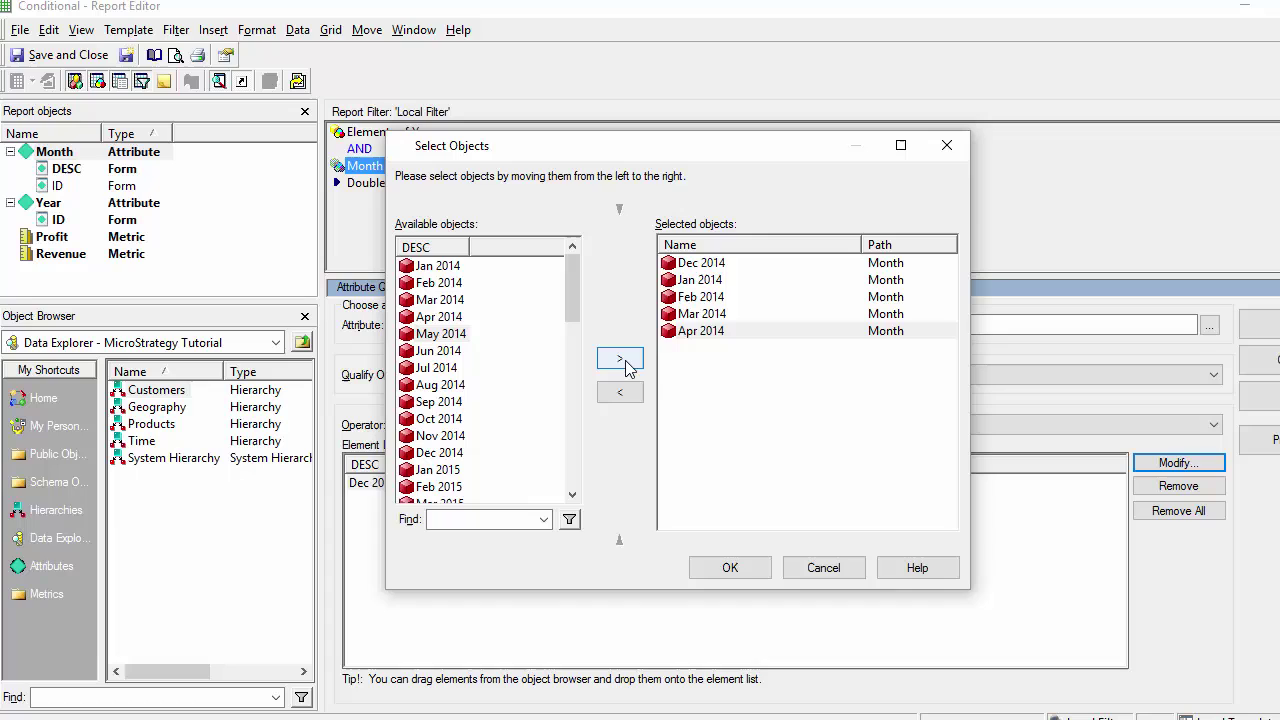
left_click(627, 364)
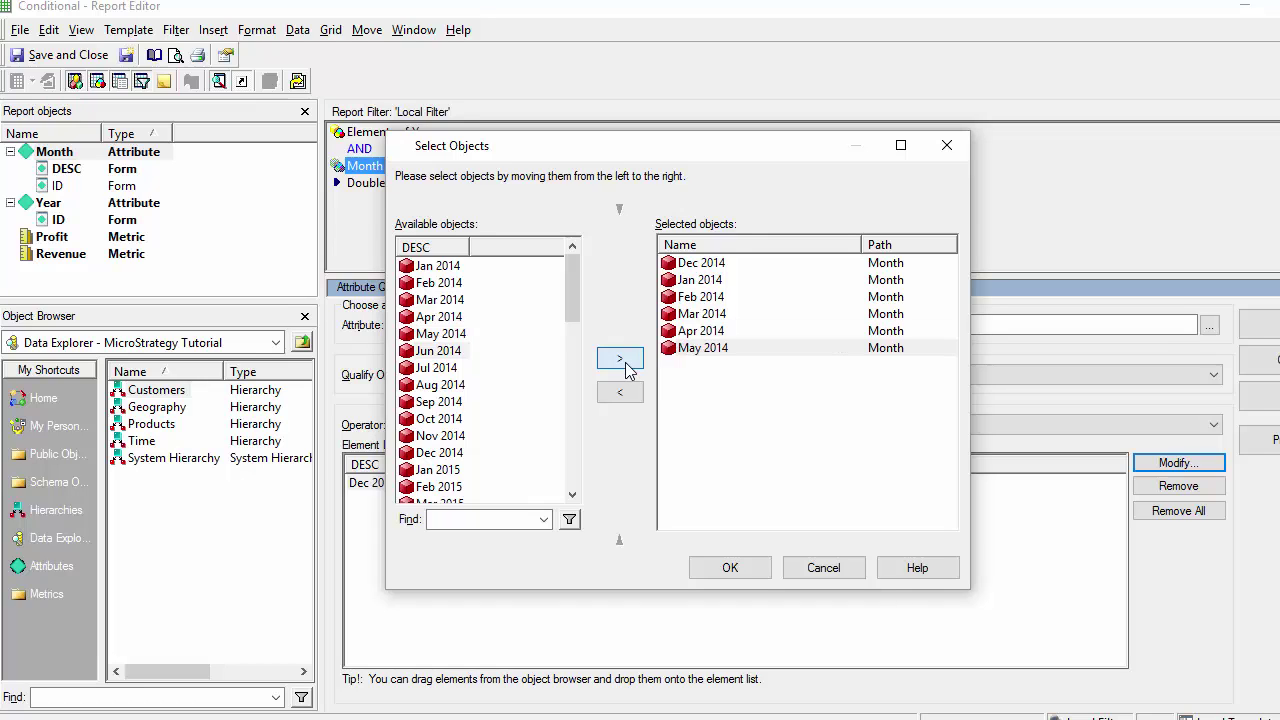
left_click(627, 364)
left_click(627, 364)
left_click(627, 364)
left_click(627, 364)
left_click(627, 364)
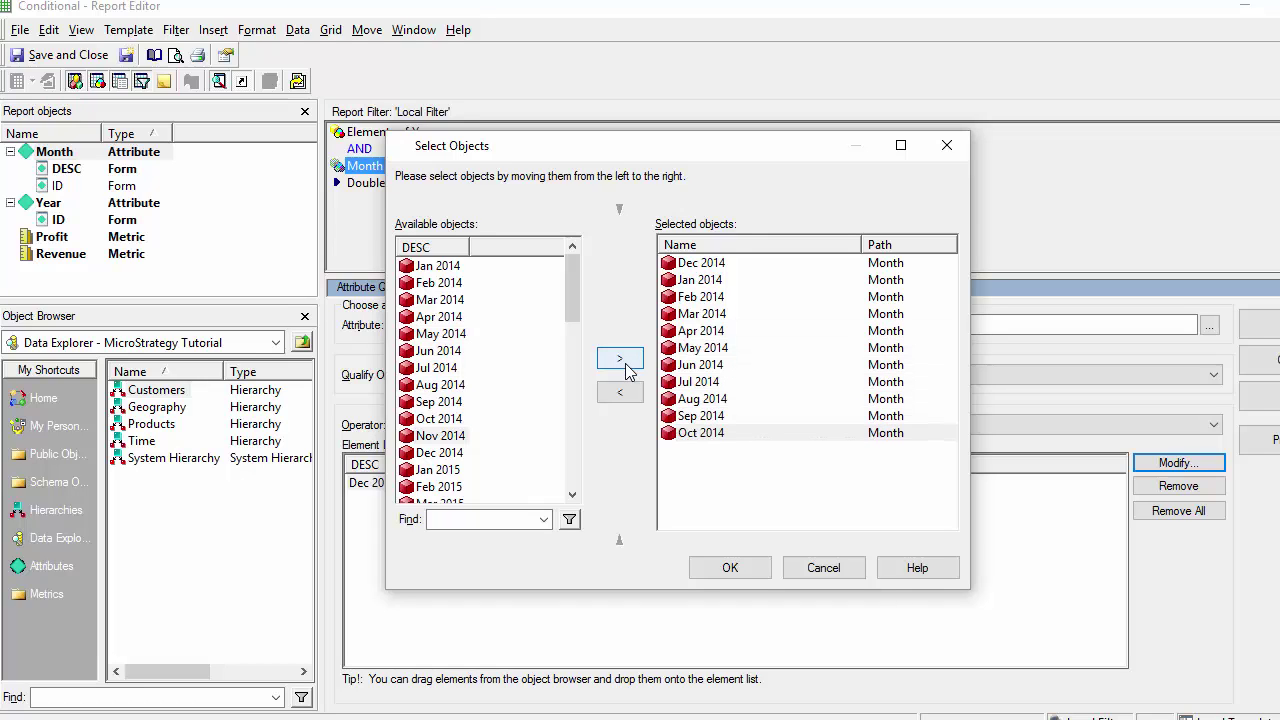
left_click(731, 567)
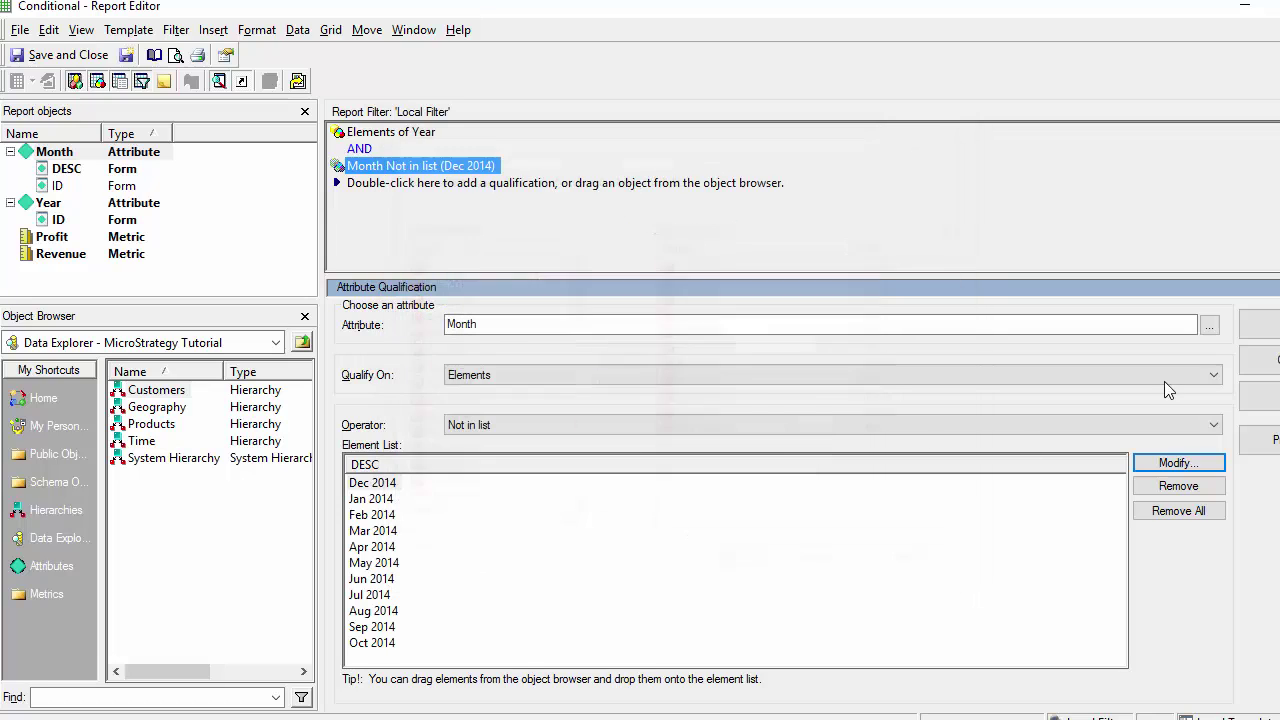
left_click(1260, 324)
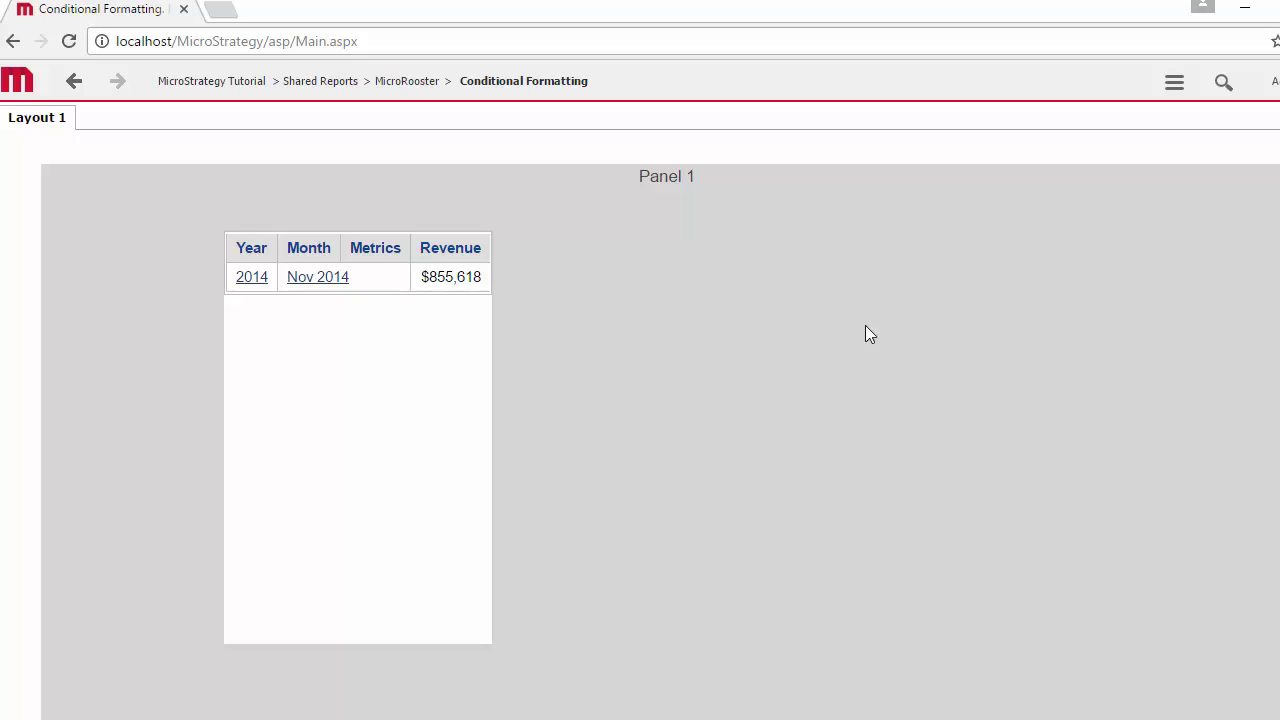
Rerun the Conditional Formatting dashboard for 2014 and 2015, then open it in the design editor
left_click(1172, 84)
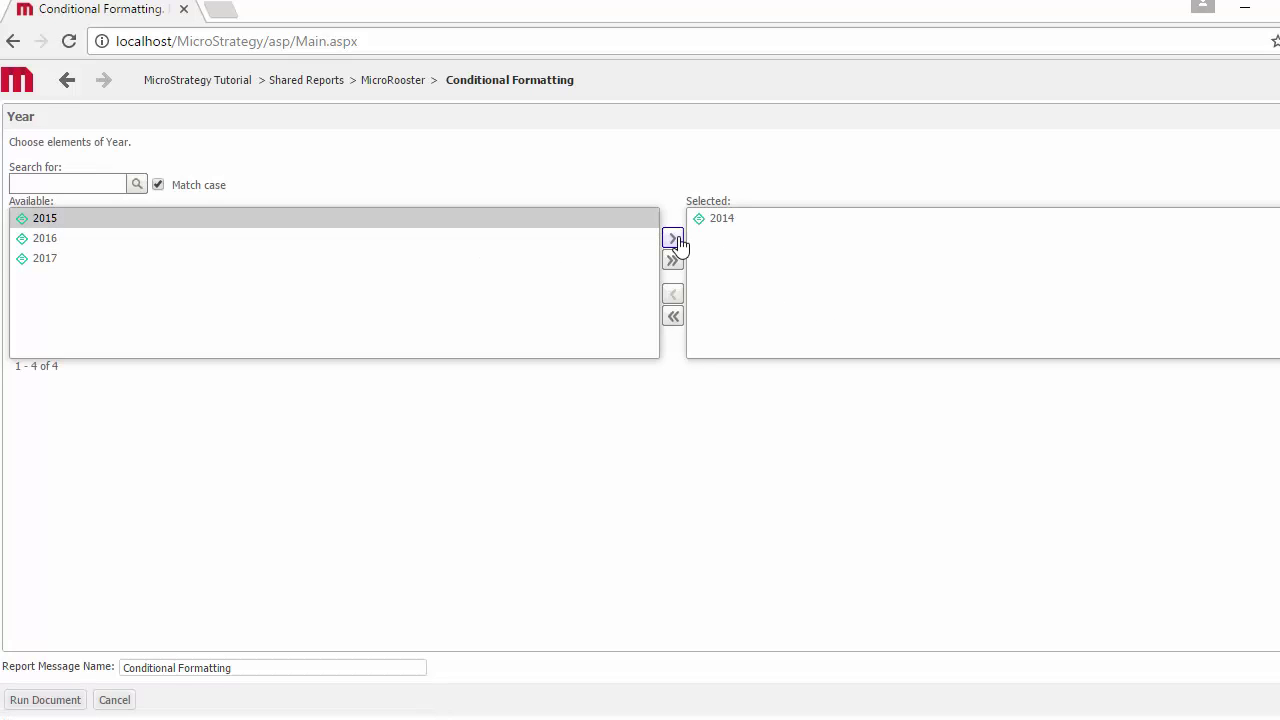
left_click(40, 700)
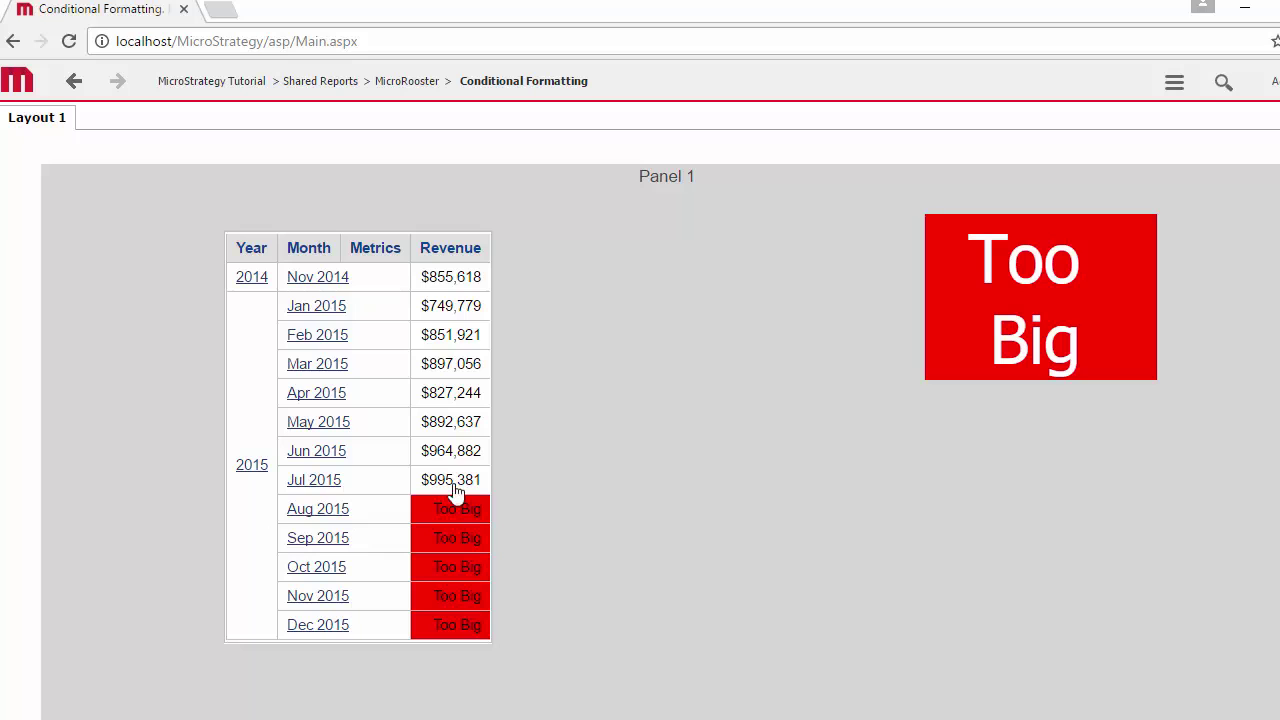
left_click(1174, 82)
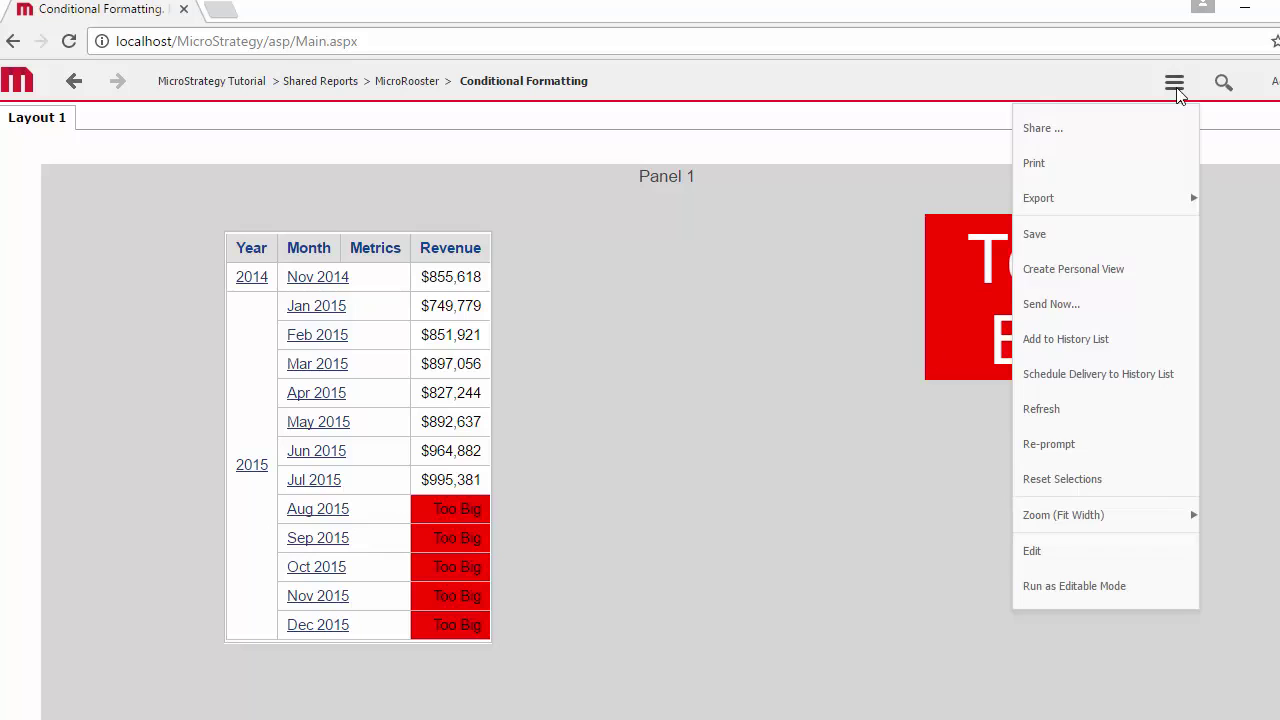
mouse_move(1080, 511)
left_click(1249, 537)
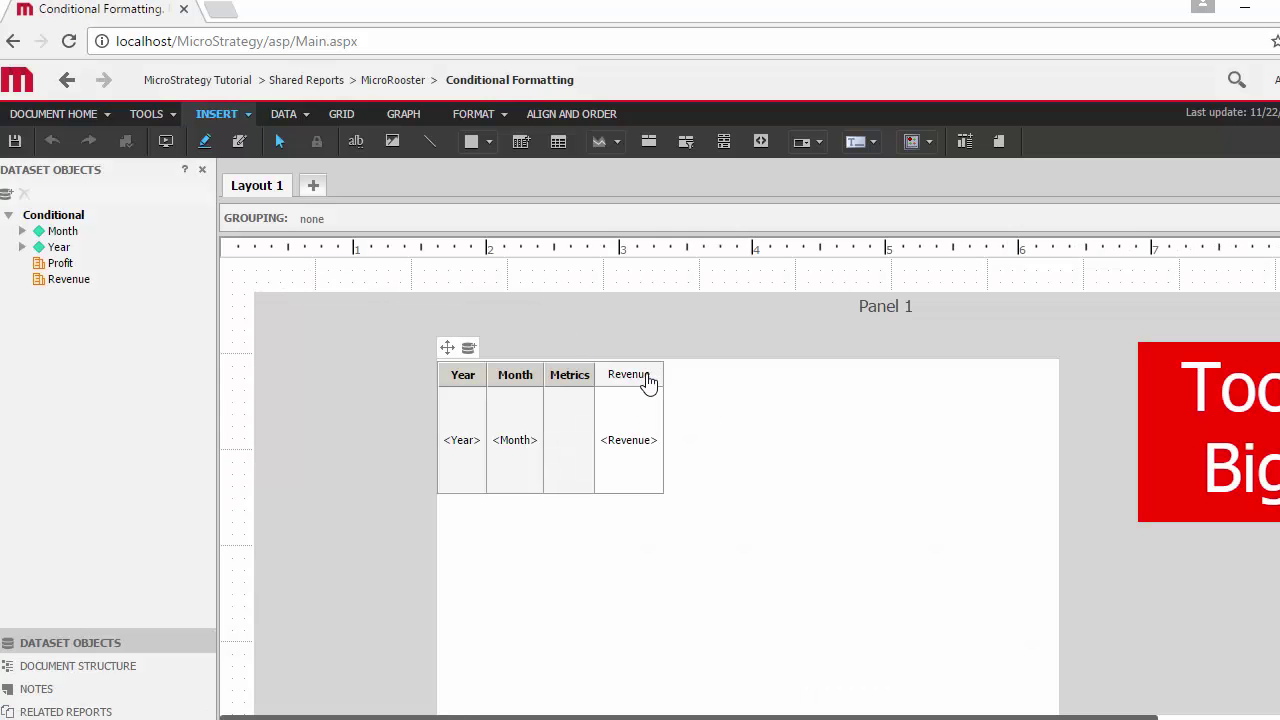
Turn on a Grand Total for Total from the Revenue column's Edit Totals settings
right_click(648, 380)
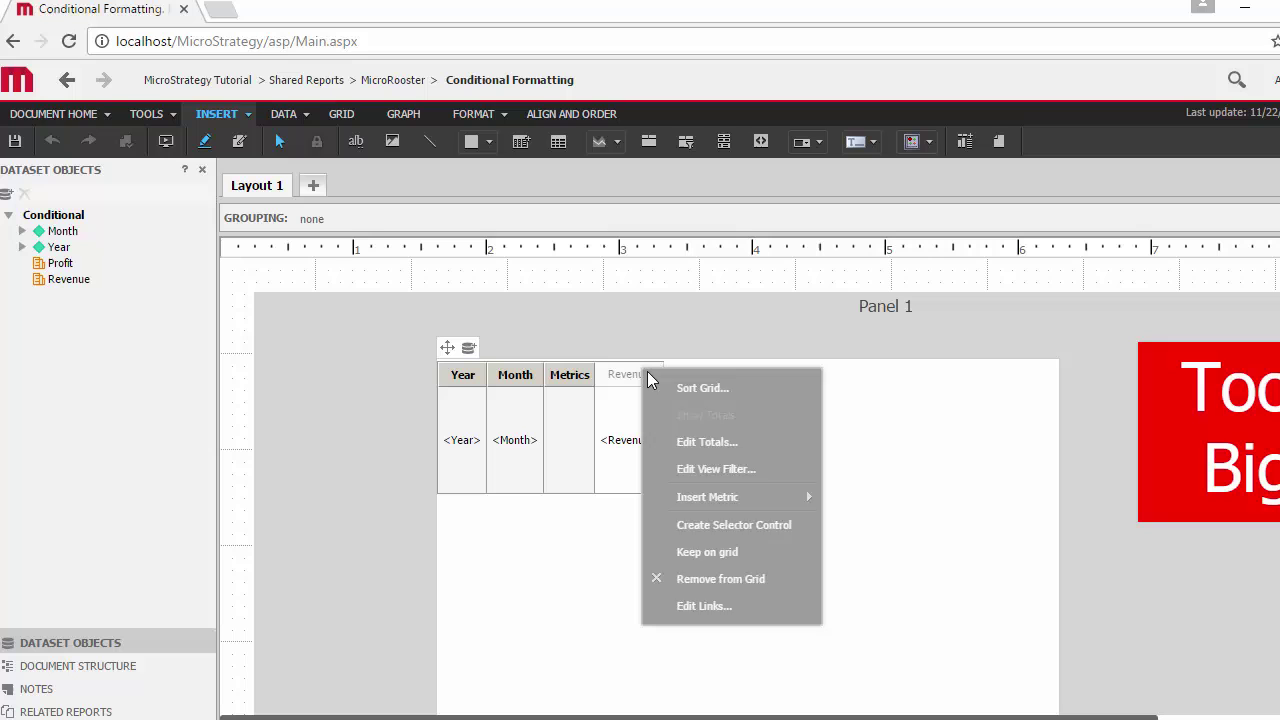
left_click(712, 442)
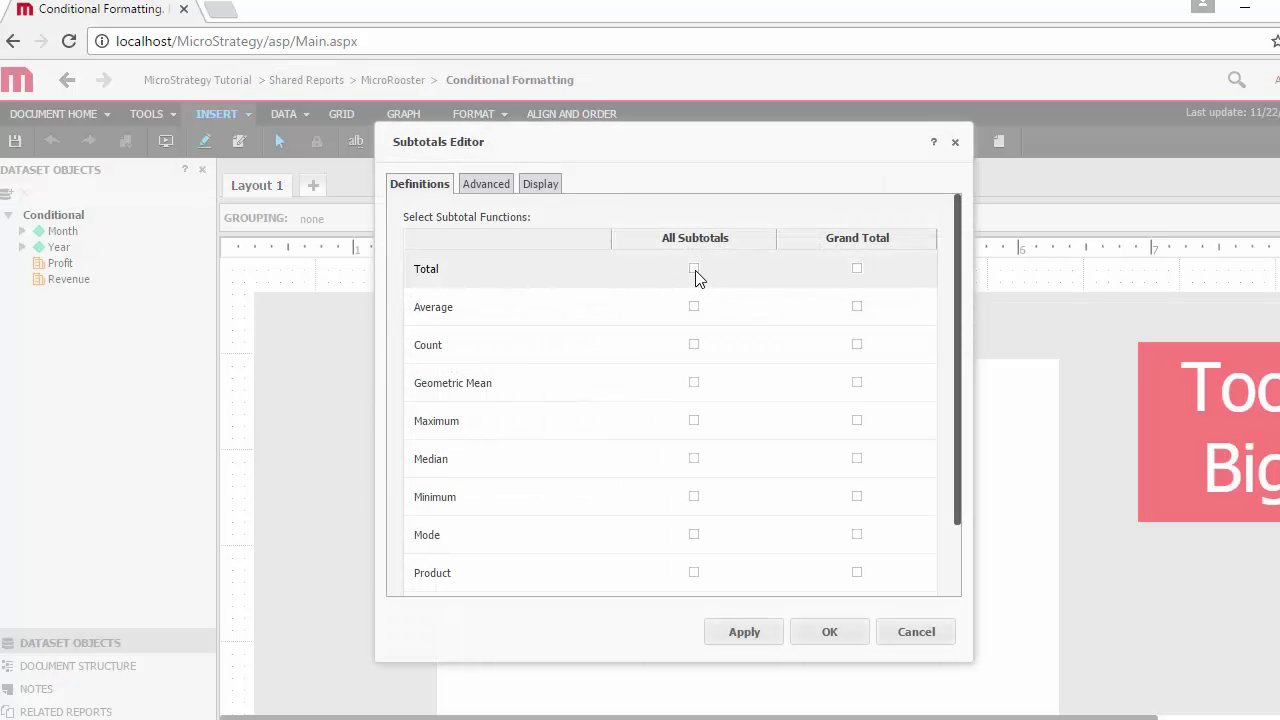
left_click(857, 268)
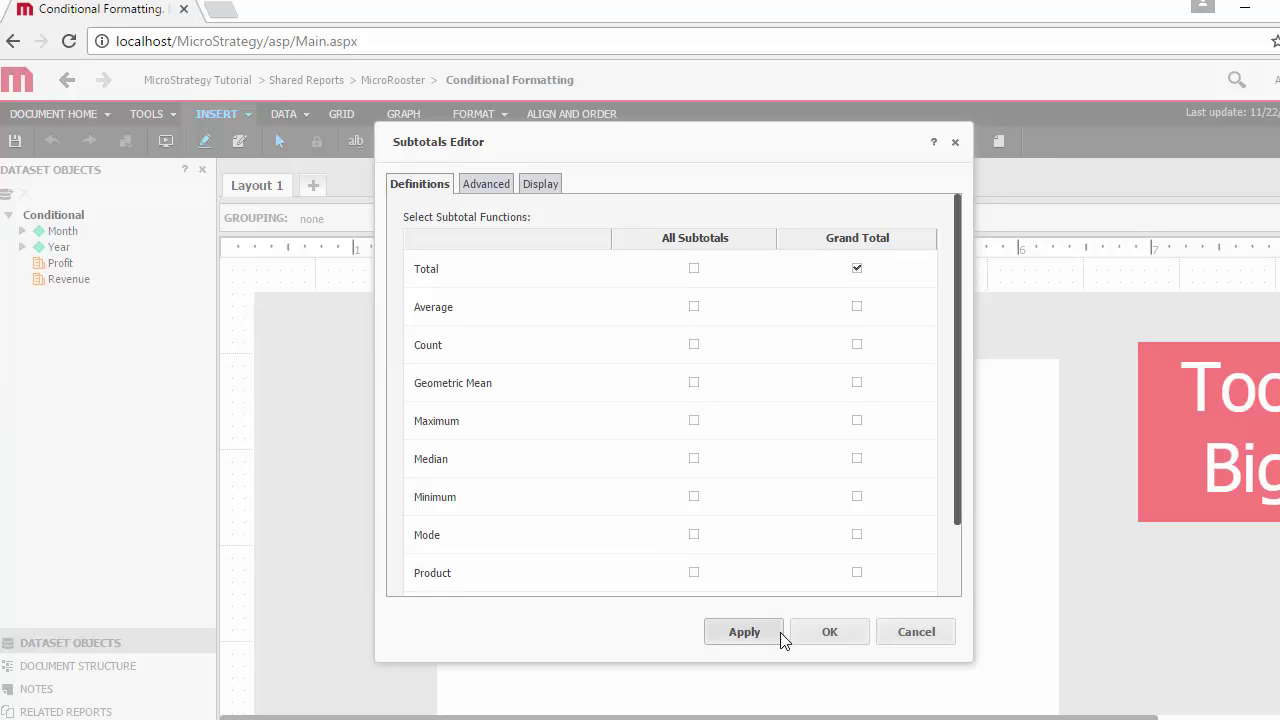
left_click(829, 631)
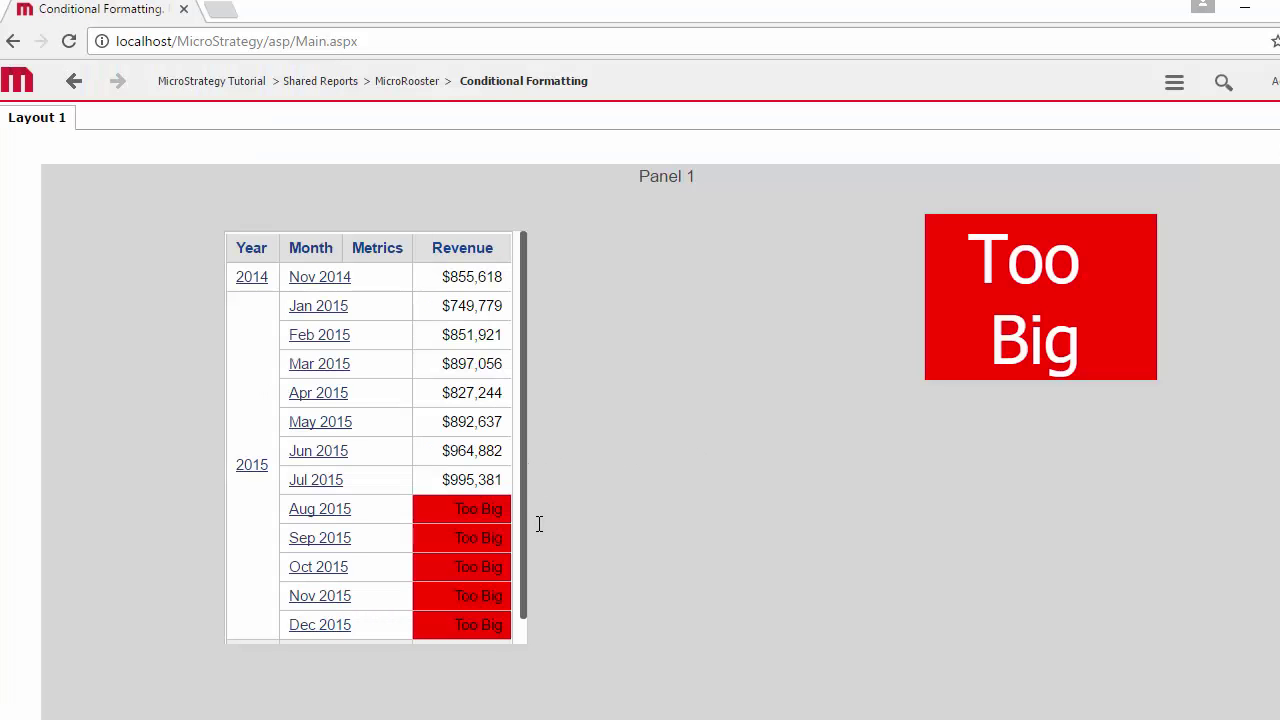
Scroll to the $12,373,224 Total row, then re-prompt with 2015 moved back to Available
left_click_drag(537, 523, 531, 605)
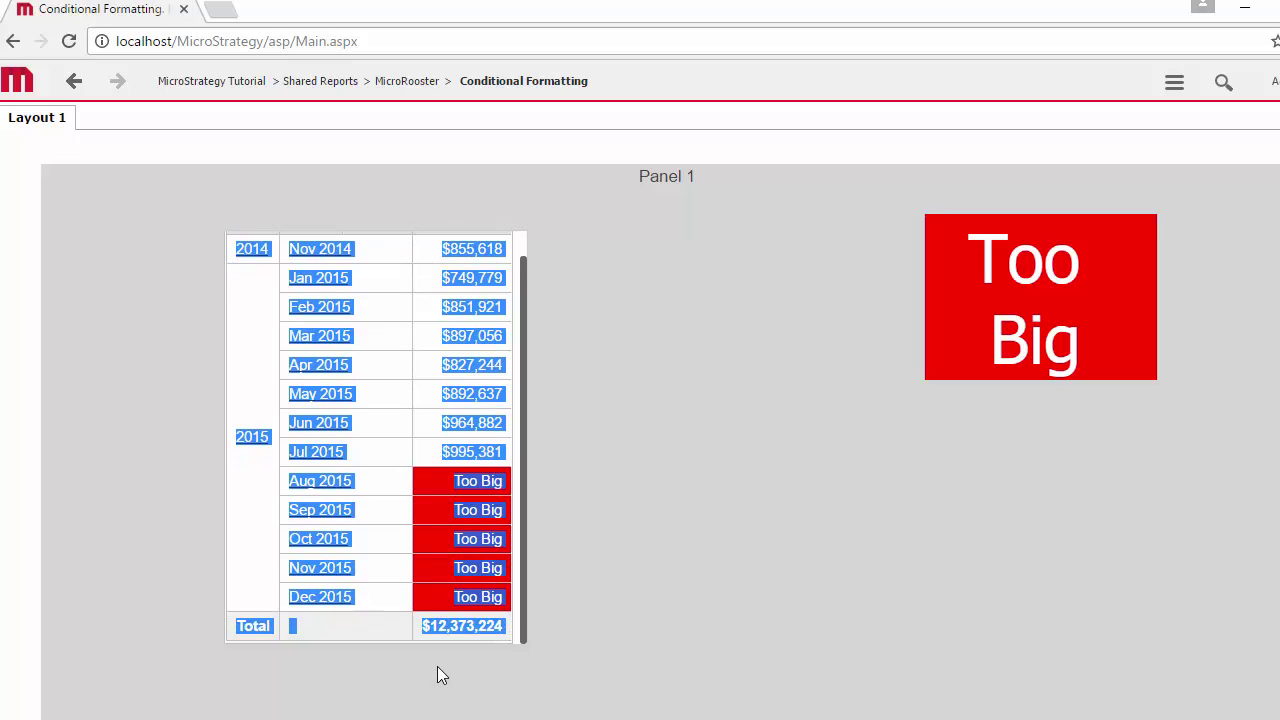
left_click(432, 622)
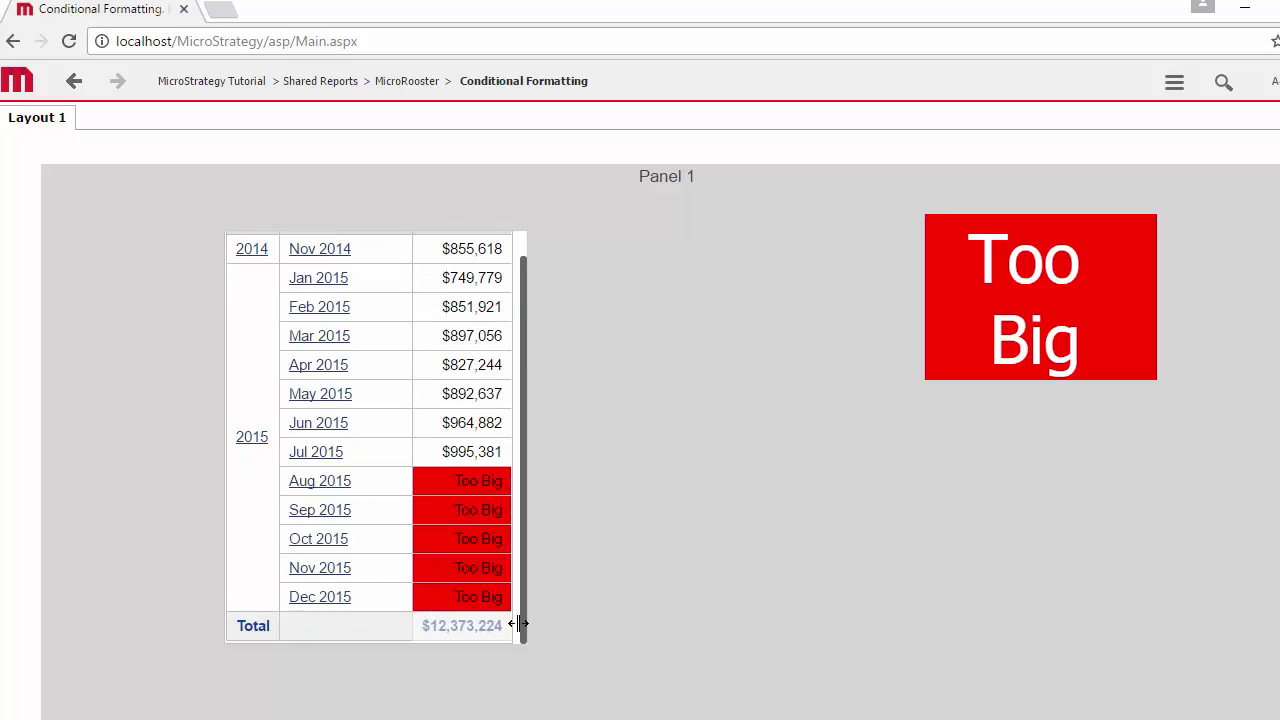
left_click(1174, 83)
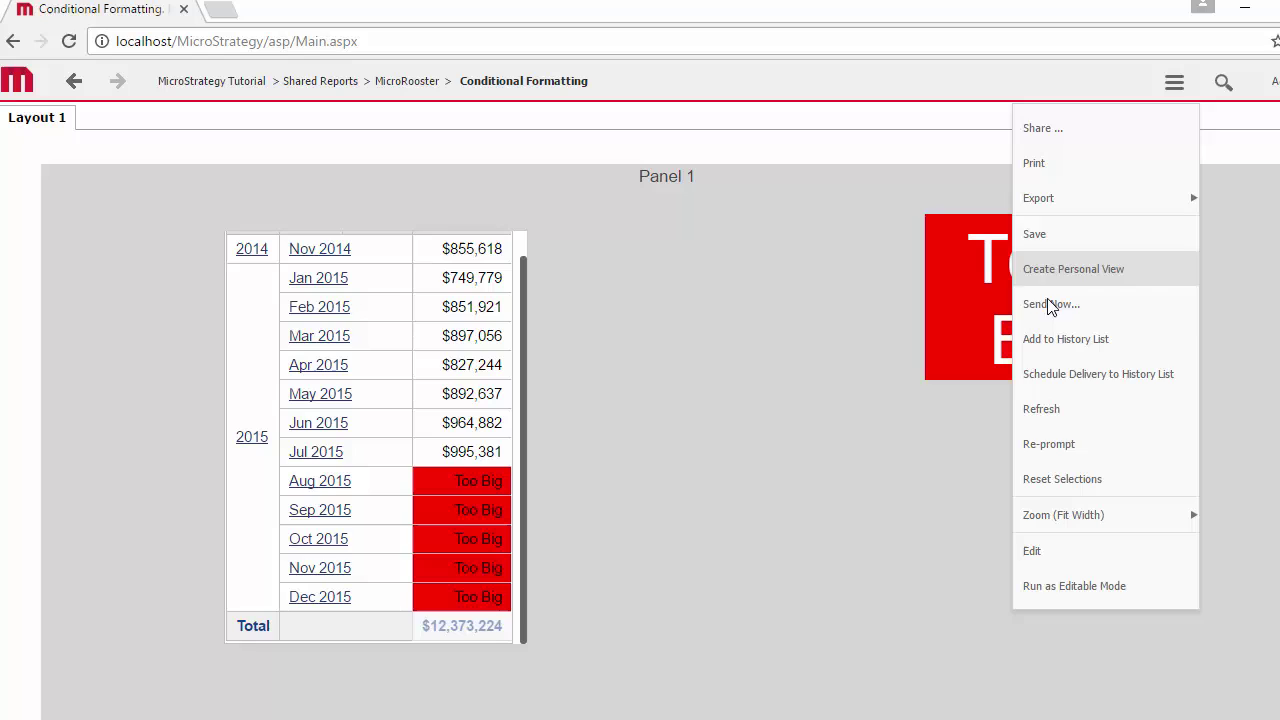
left_click(1050, 446)
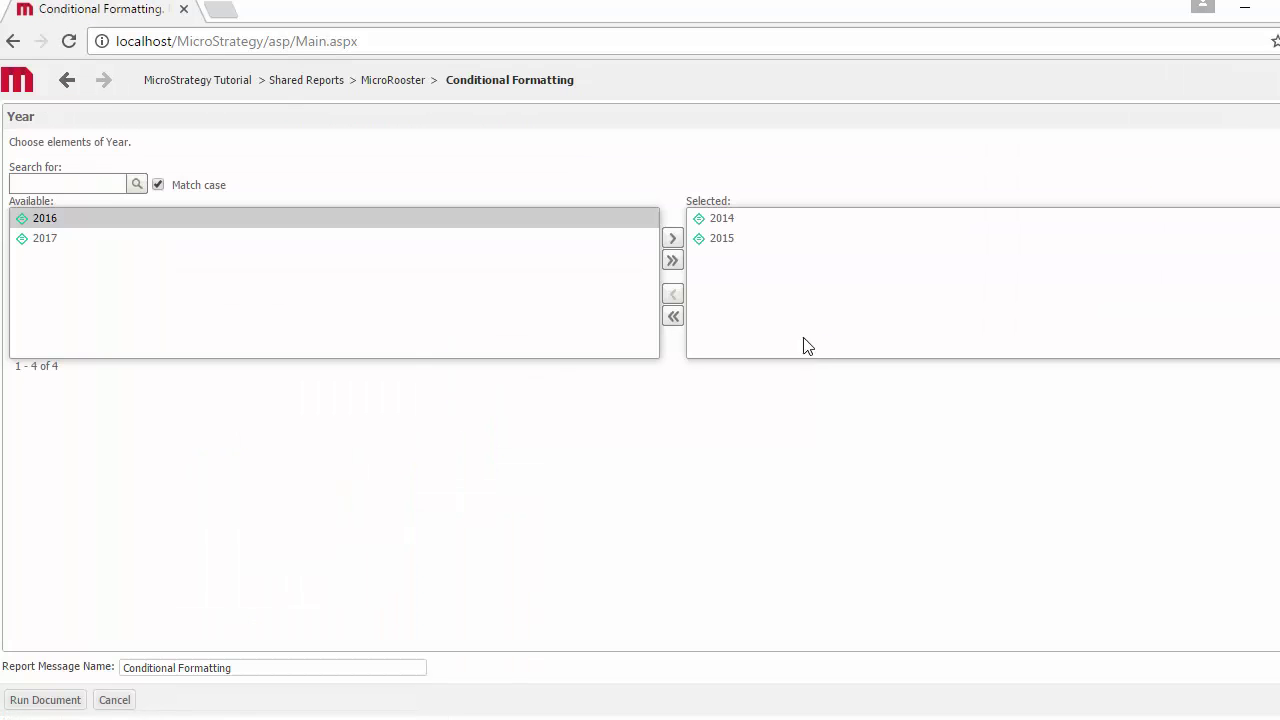
left_click(721, 244)
left_click(673, 294)
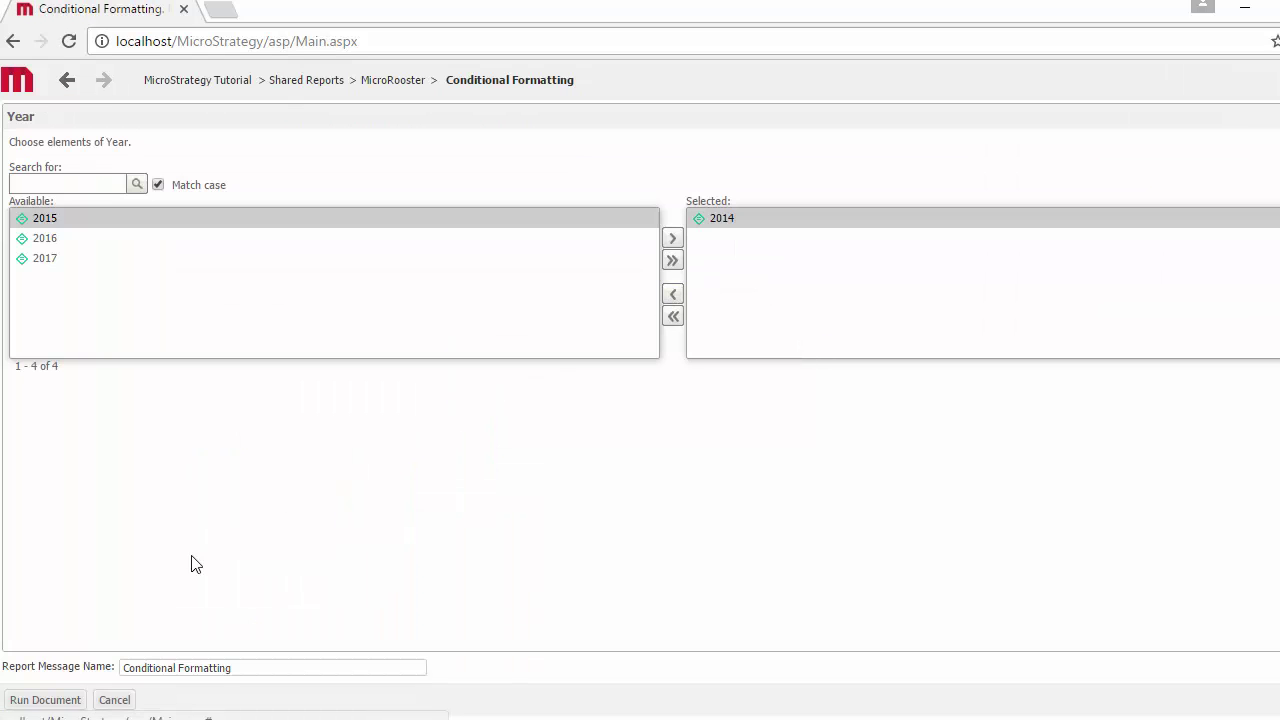